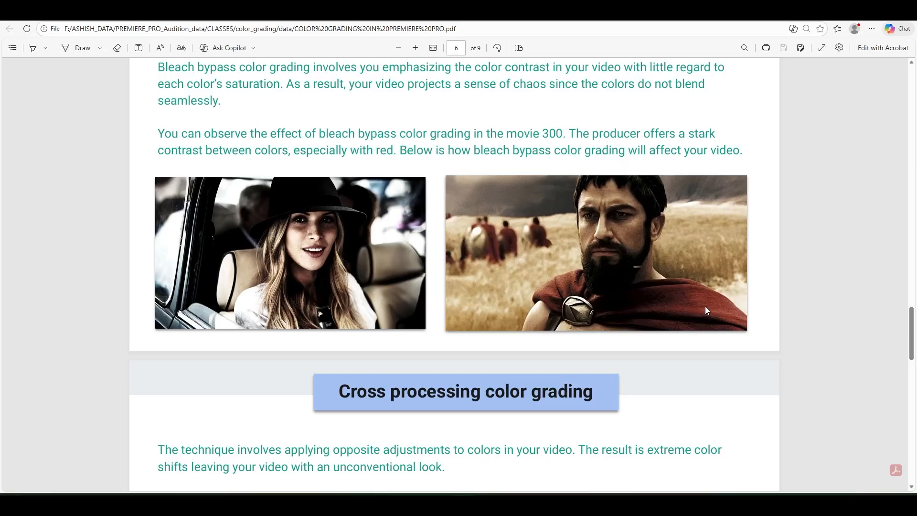
Read the Cross processing color grading section and examine its before-and-after example images
scroll(380, 190, down, 6)
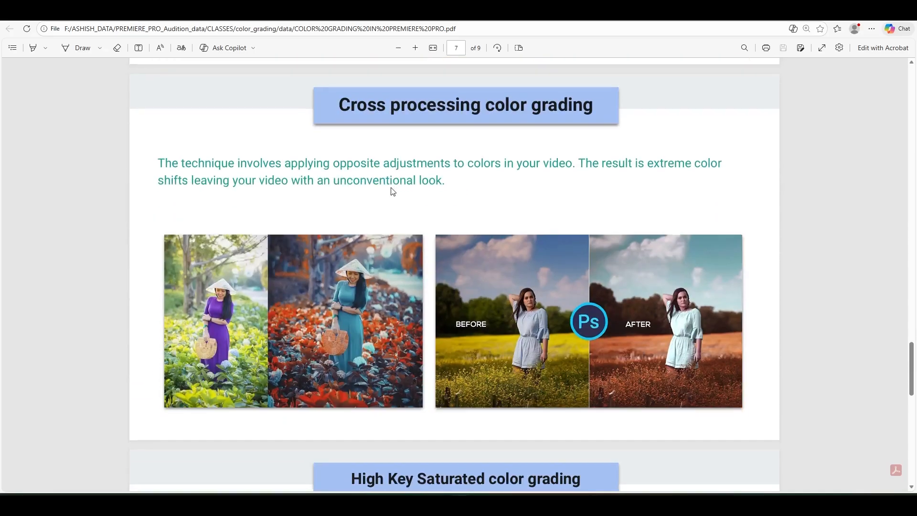
drag(338, 87, 601, 115)
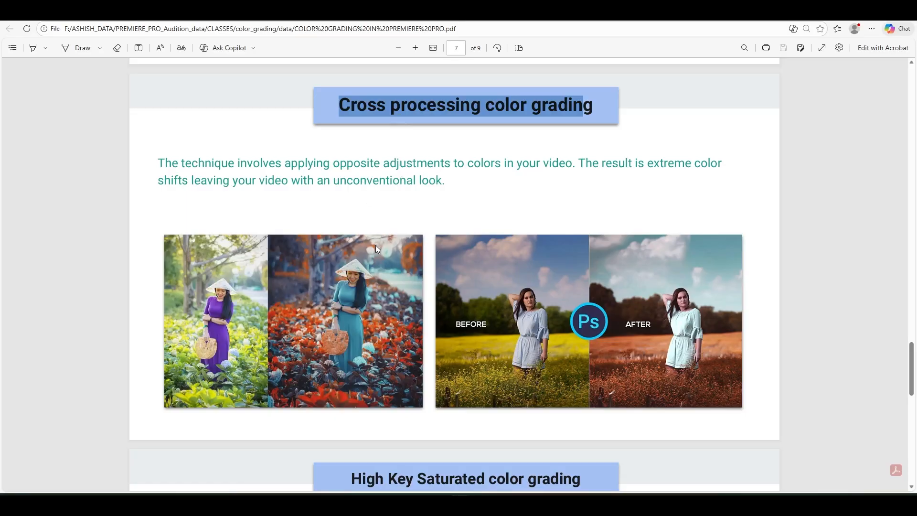
click(375, 212)
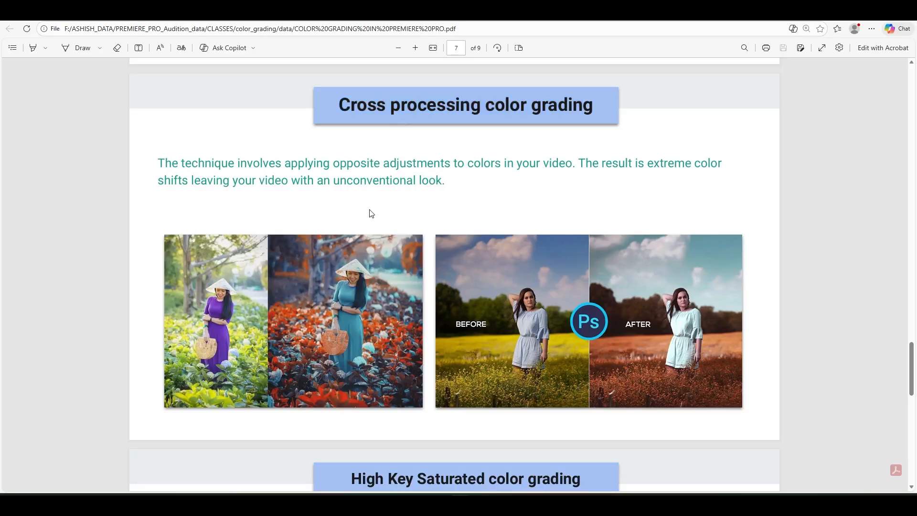
scroll(349, 205, down, 3)
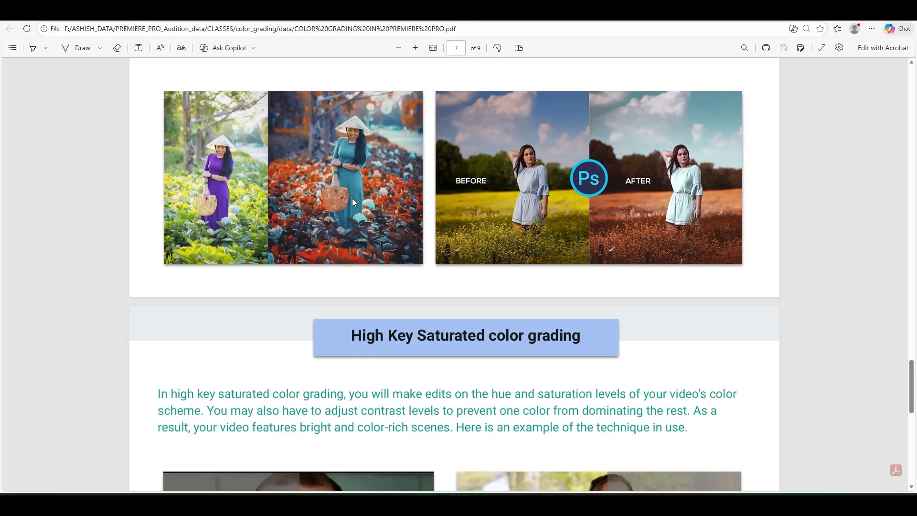
scroll(258, 206, up, 2)
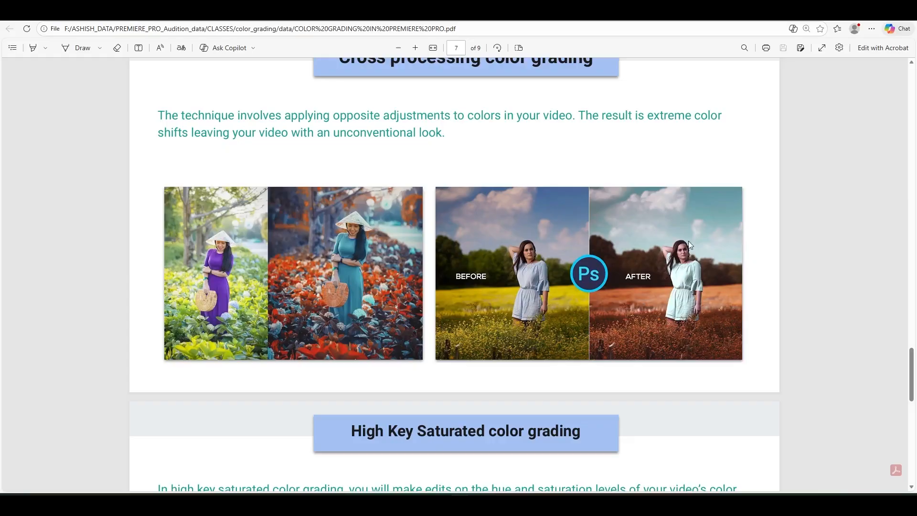
scroll(579, 281, up, 1)
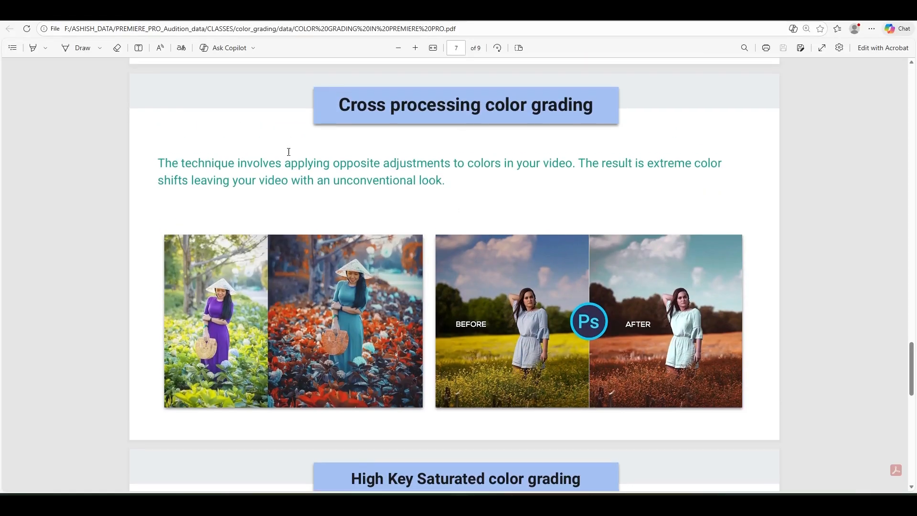
drag(335, 104, 640, 112)
scroll(551, 178, down, 2)
scroll(551, 178, down, 3)
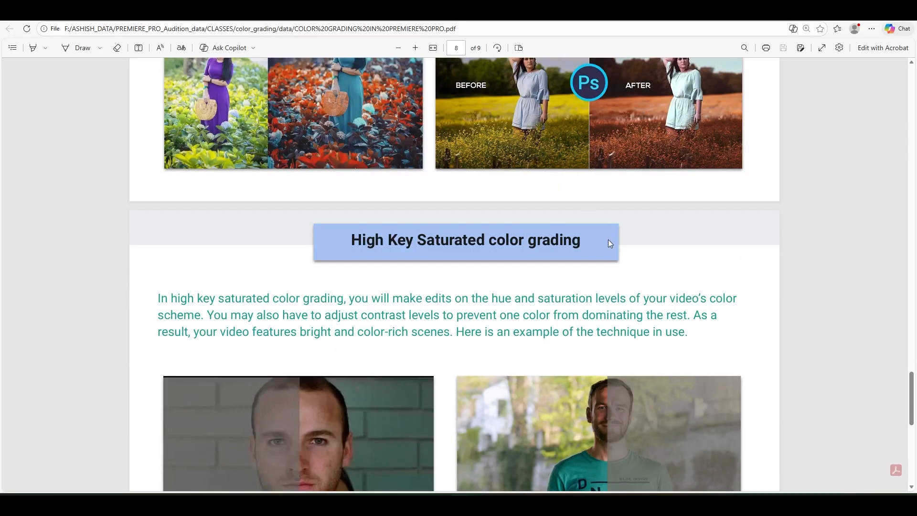
Read the High Key Saturated color grading section and examine its two split example images
scroll(607, 244, down, 5)
scroll(606, 246, up, 4)
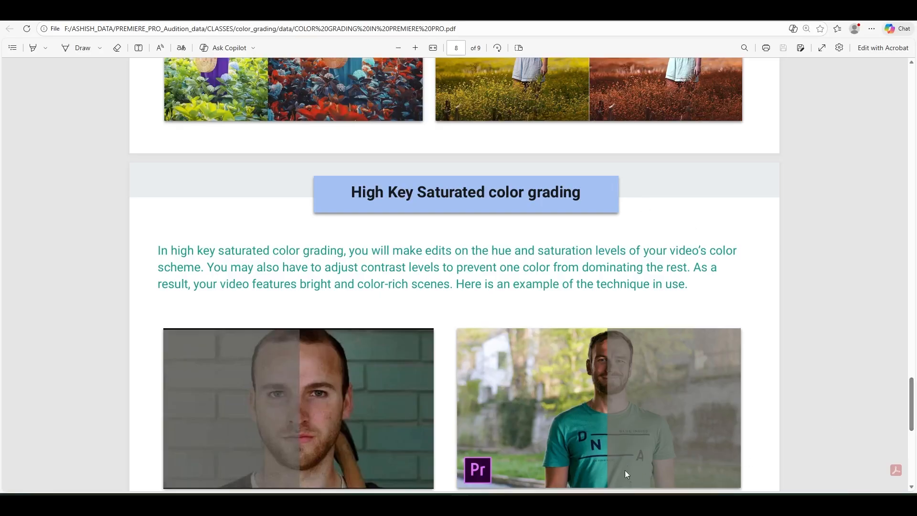
scroll(597, 382, up, 1)
scroll(588, 324, down, 4)
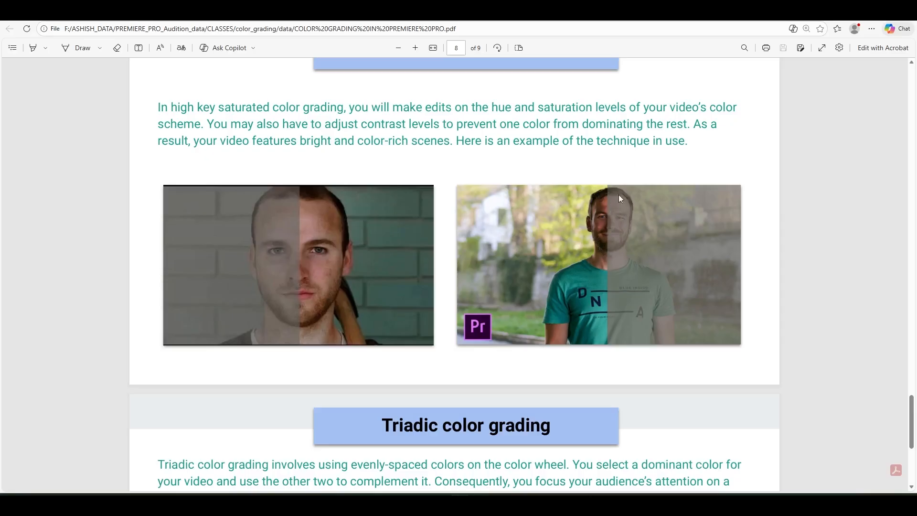
scroll(612, 223, up, 3)
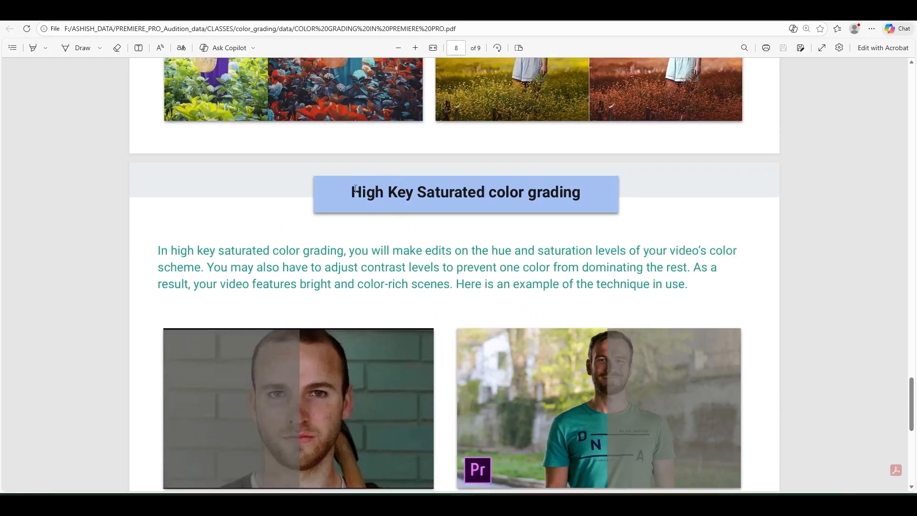
drag(353, 190, 640, 173)
scroll(610, 191, down, 5)
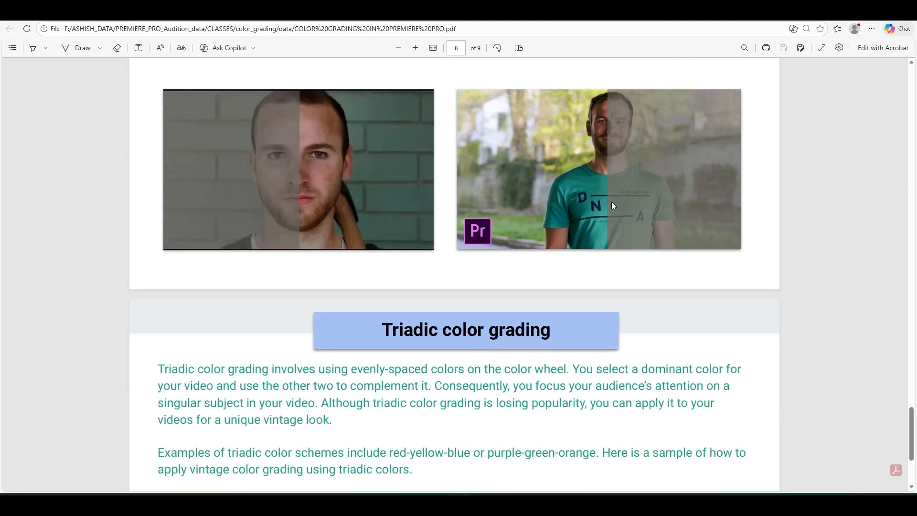
Read the Triadic color grading section and return to the list of seven color grading types
scroll(613, 205, down, 4)
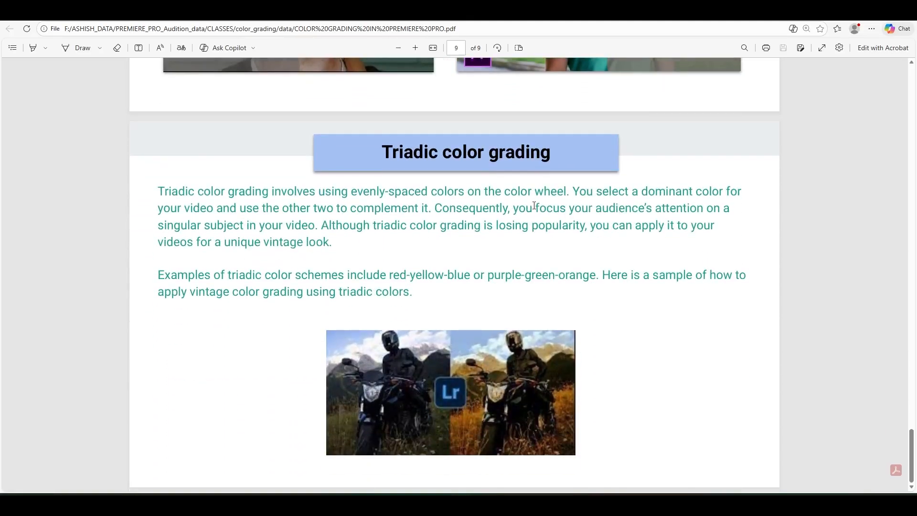
drag(387, 152, 679, 159)
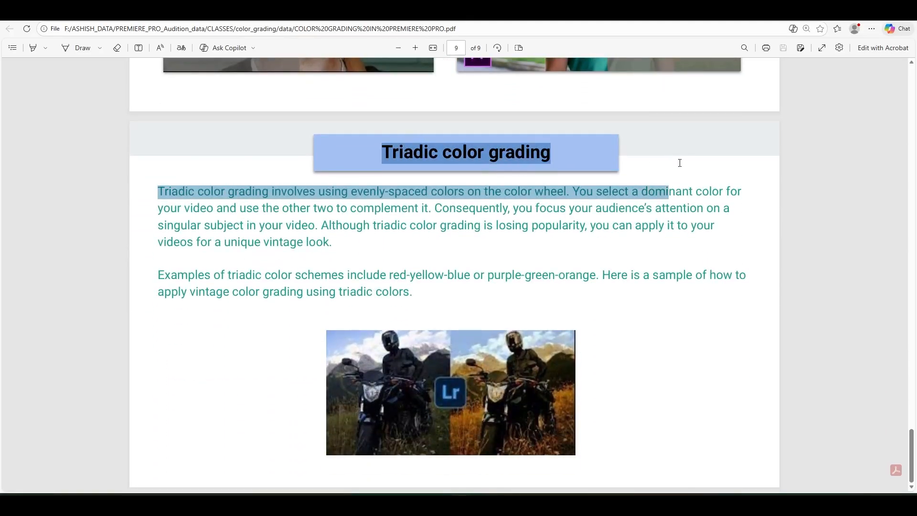
click(482, 280)
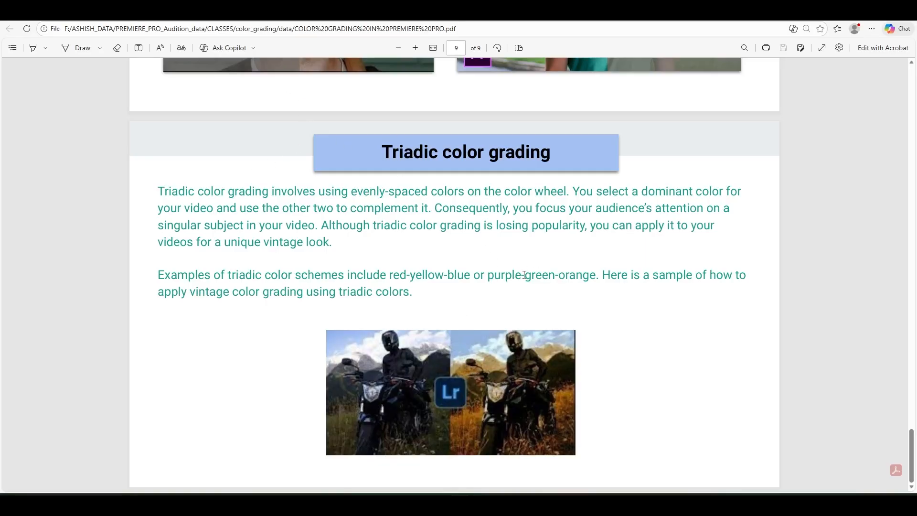
scroll(459, 299, up, 20)
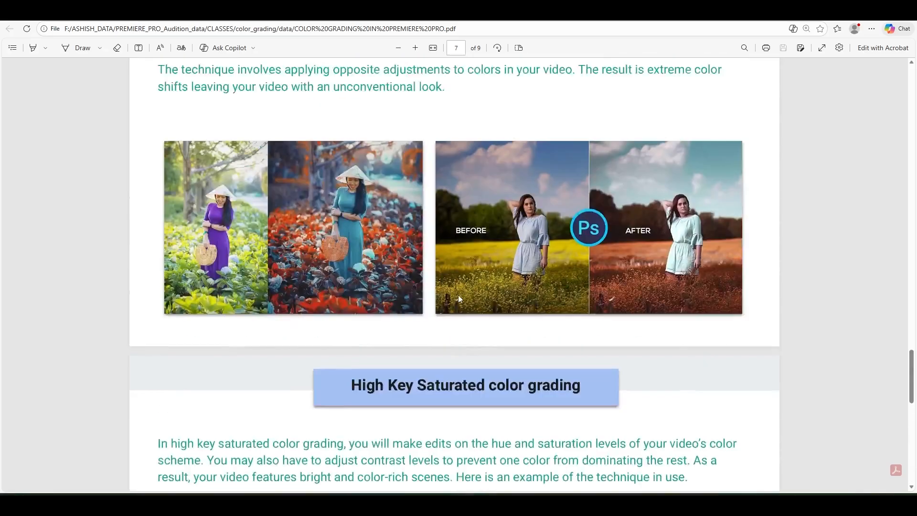
scroll(459, 295, up, 20)
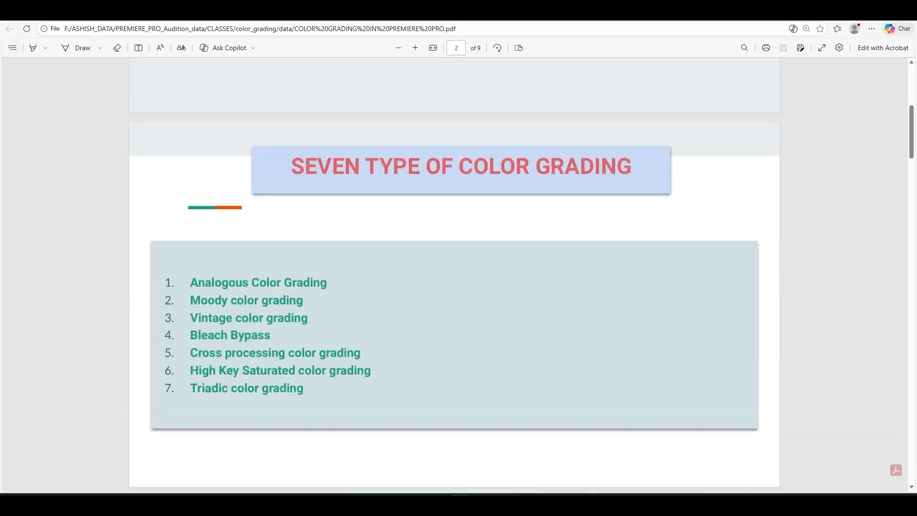
Switch to Premiere Pro, unlink the real_footage.mp4 clip's audio from its video and delete the audio from track A1
key(alt+Tab)
click(520, 438)
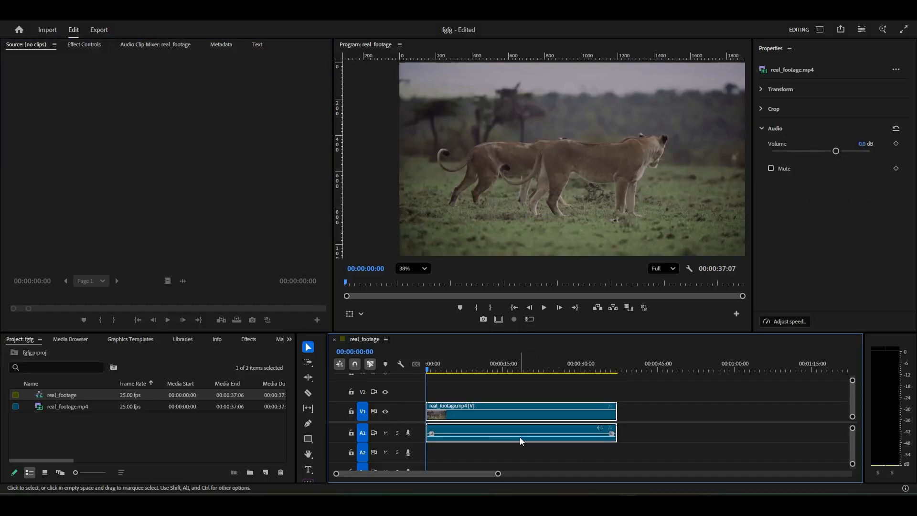
right_click(519, 437)
click(568, 195)
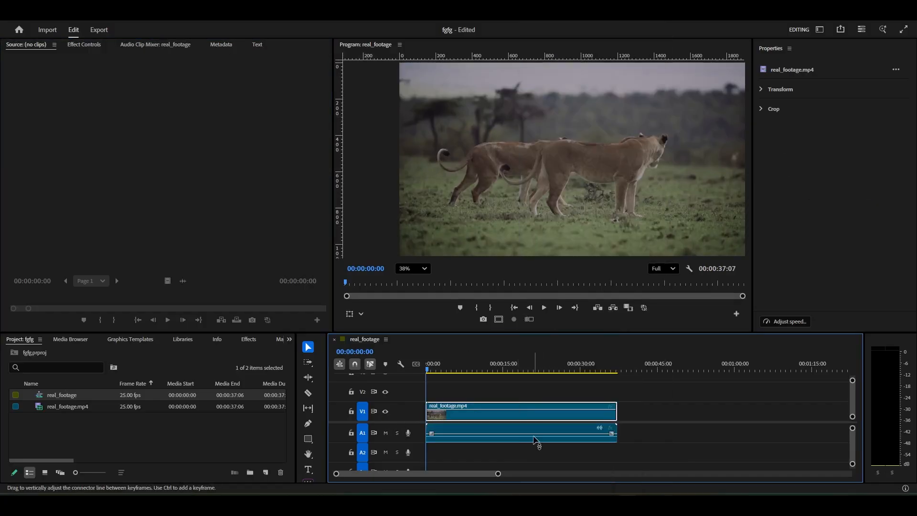
click(494, 439)
key(Delete)
Duplicate the real_footage.mp4 video clip from track V1 onto track V2, directly above the original
click(486, 414)
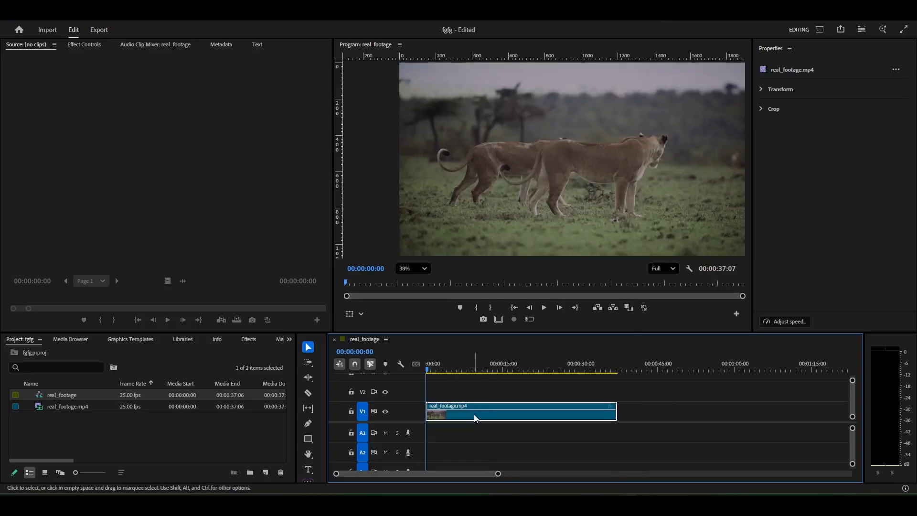
alt+drag(474, 414, 464, 392)
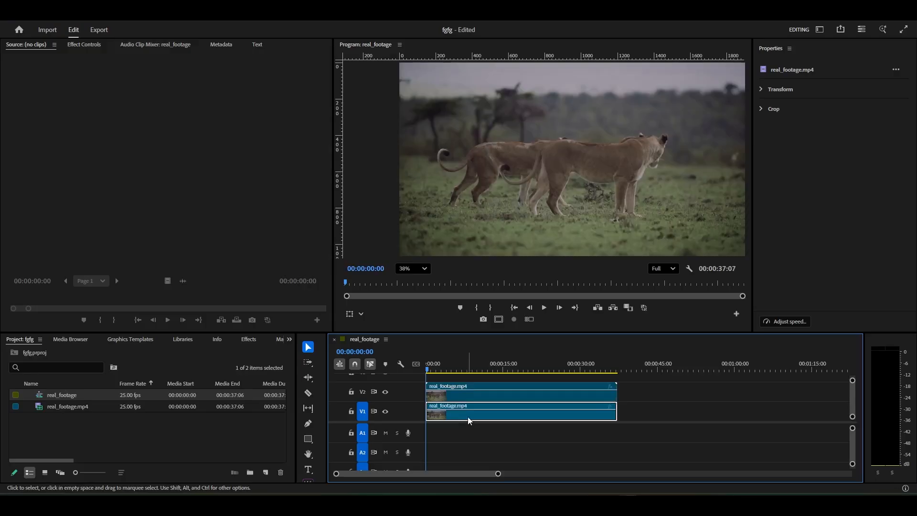
drag(498, 474, 532, 464)
drag(518, 415, 514, 395)
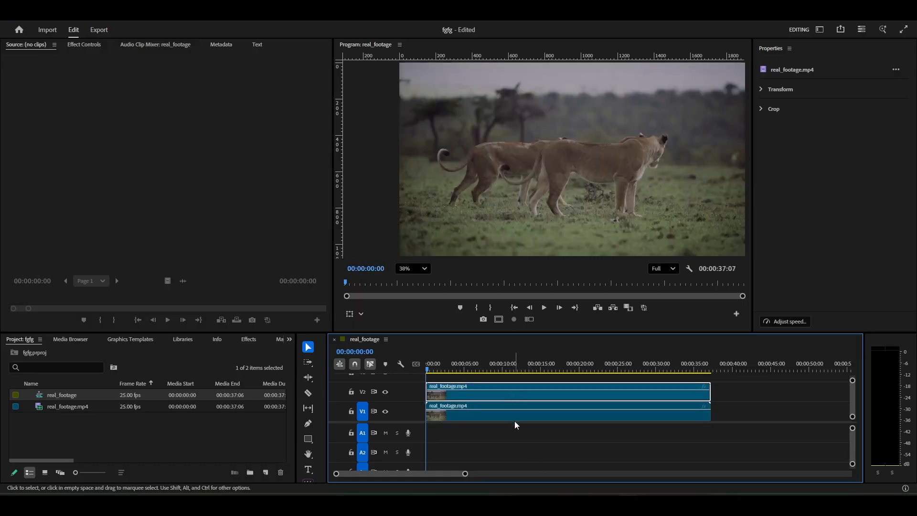
click(514, 422)
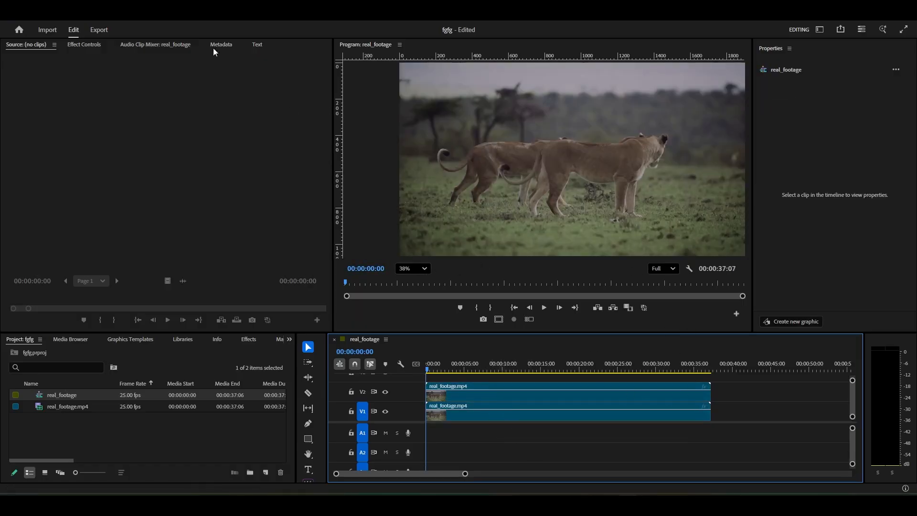
Switch to the Color workspace, fit both clips in the timeline view and slightly widen the program monitor
click(191, 15)
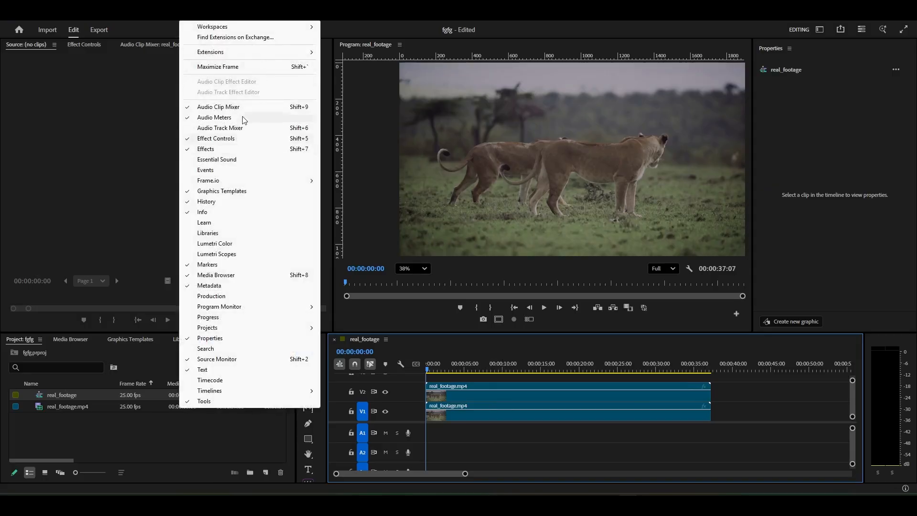
mouse_move(267, 27)
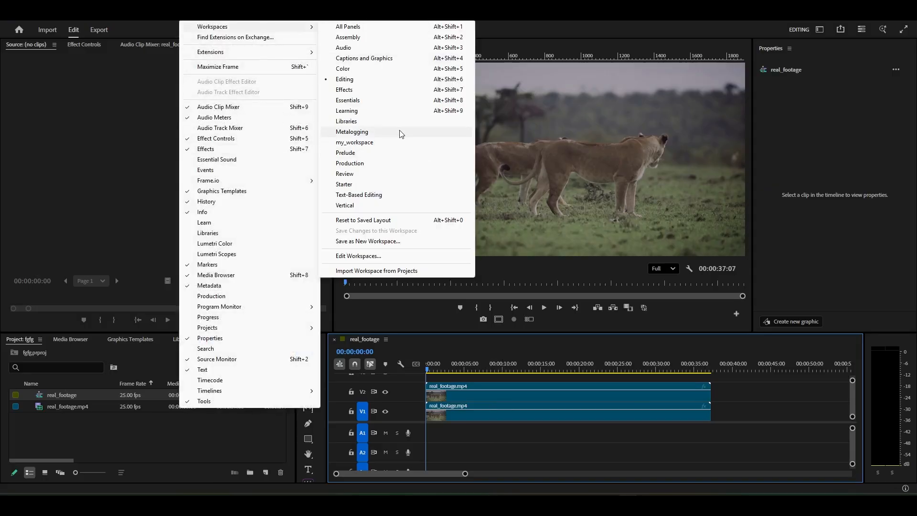
click(364, 67)
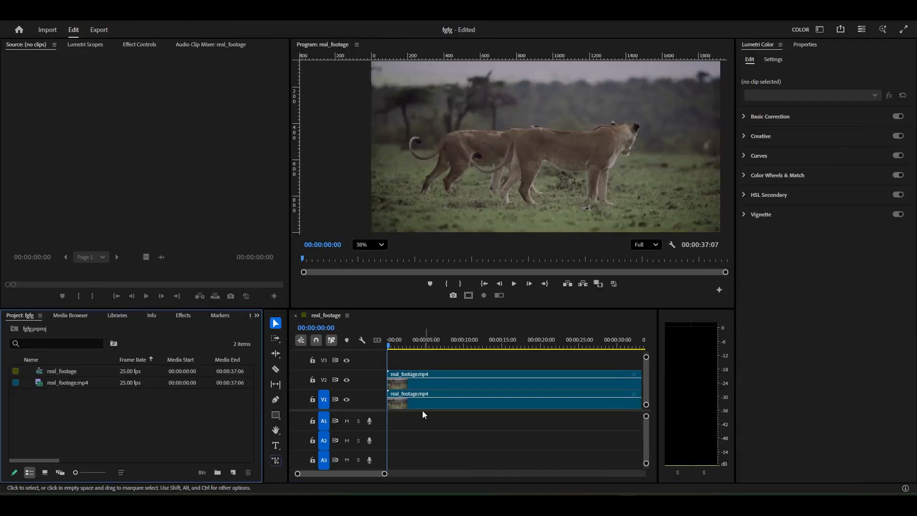
drag(384, 473, 423, 474)
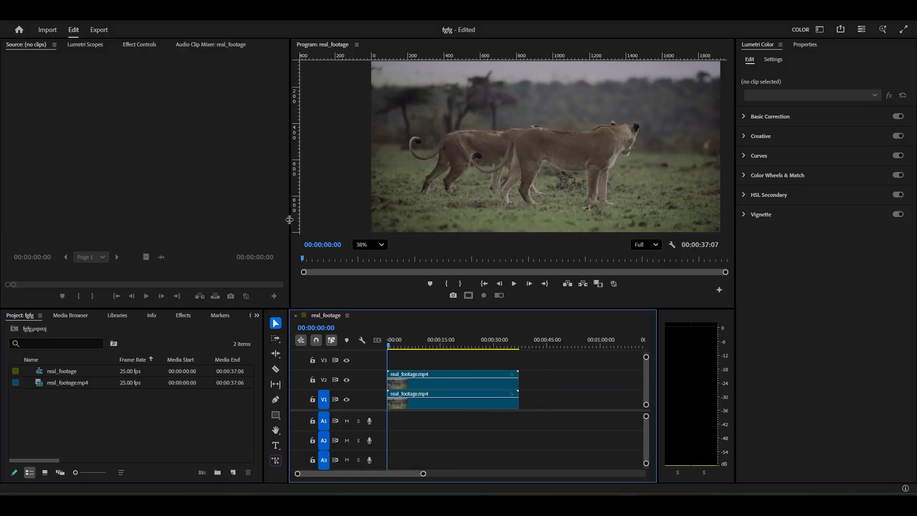
drag(292, 224, 285, 224)
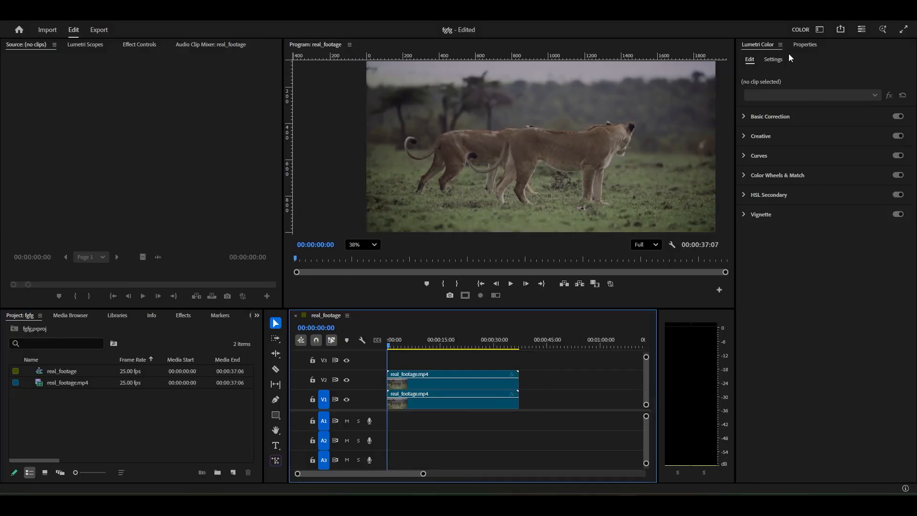
Look through the Basic Correction, Creative and Curves sections of Lumetri Color
click(743, 117)
click(744, 117)
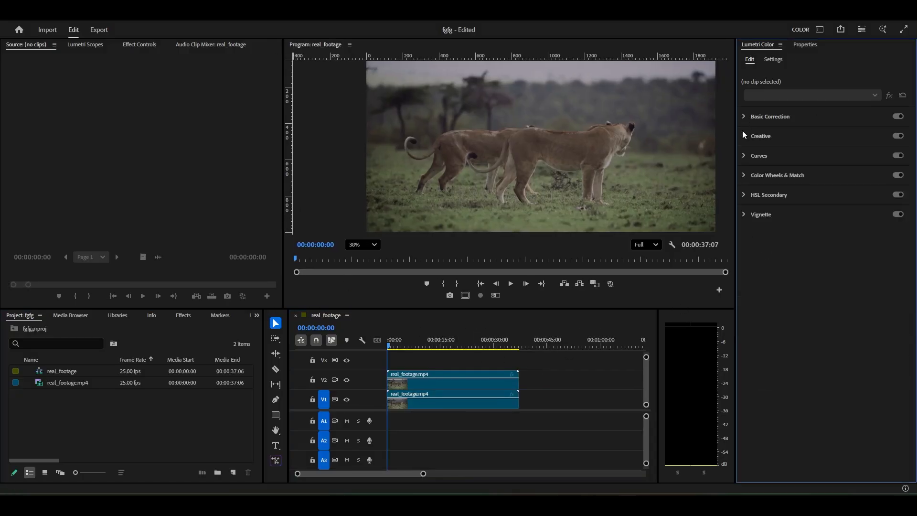
click(742, 135)
click(742, 139)
click(744, 156)
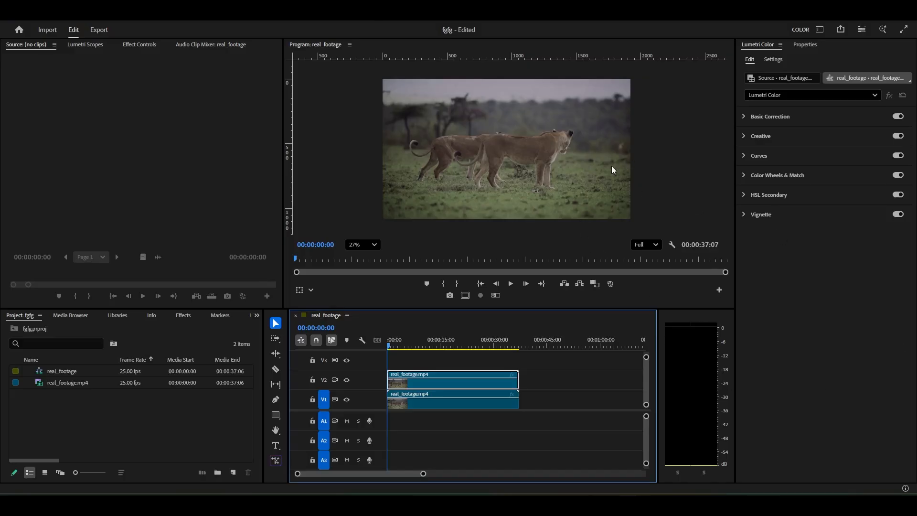
Show the Effect Controls, hide track V2 and select the real_footage.mp4 clip on track V1
click(137, 44)
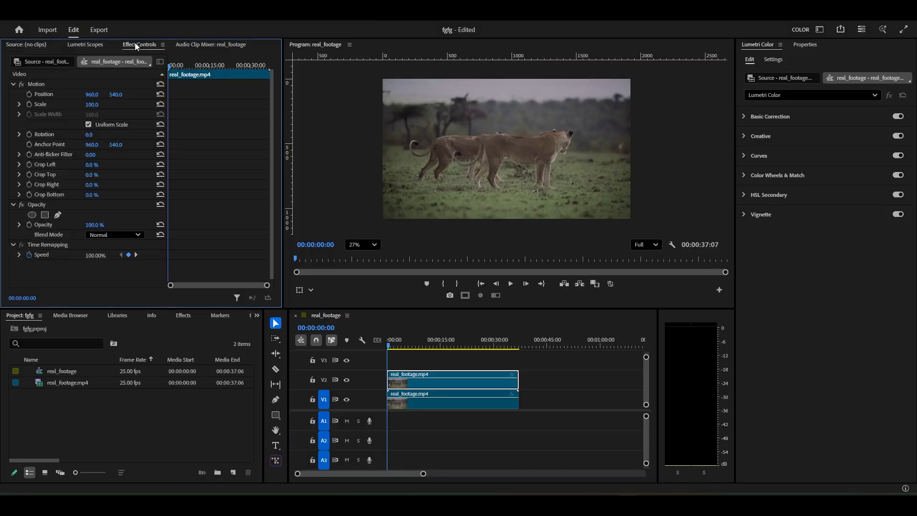
click(567, 424)
click(445, 397)
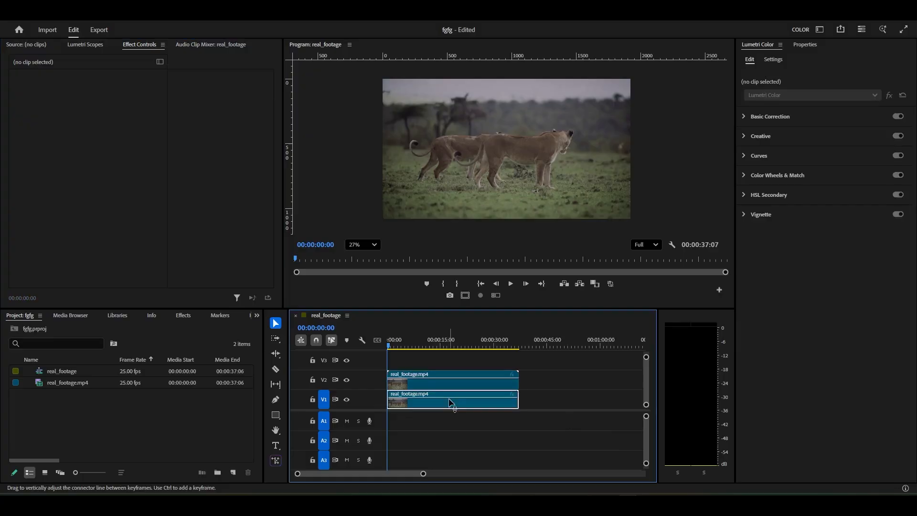
click(347, 379)
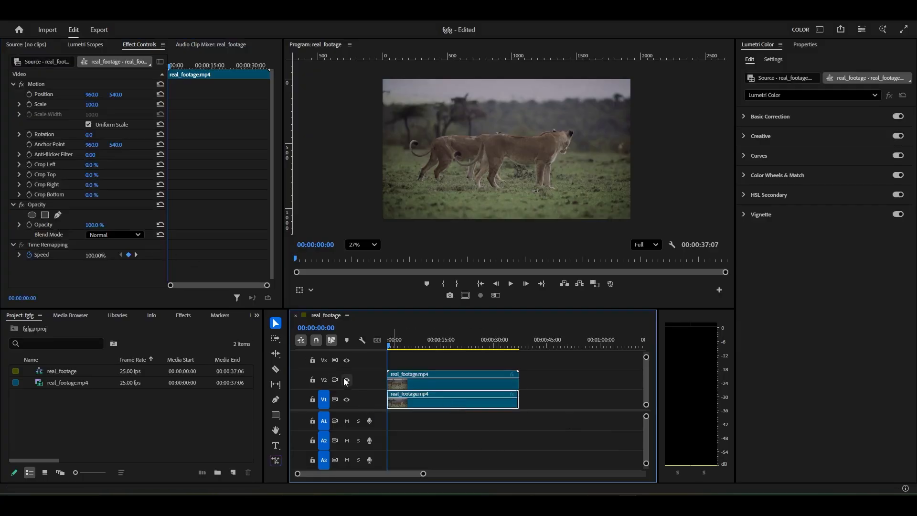
click(553, 446)
click(451, 405)
Display the Lumetri Scopes and add the Vectorscope YUV to the RGB waveform and parade
click(75, 45)
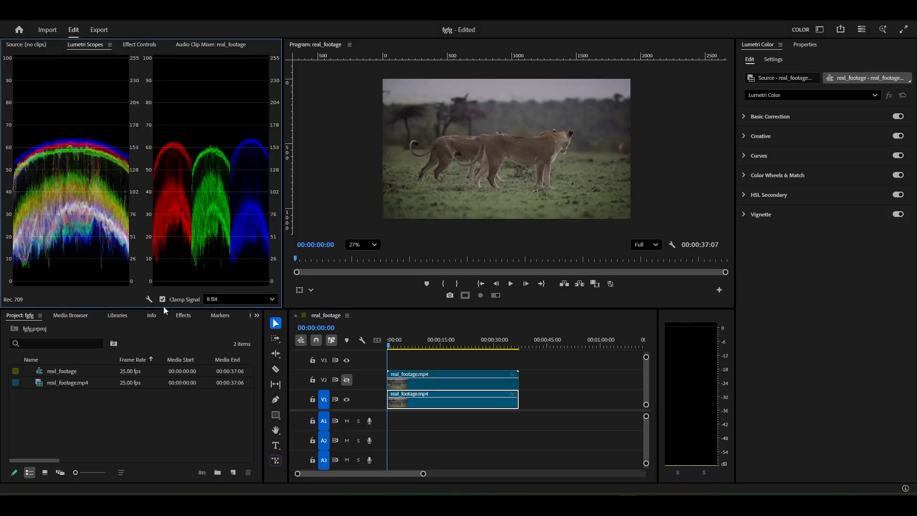
click(148, 299)
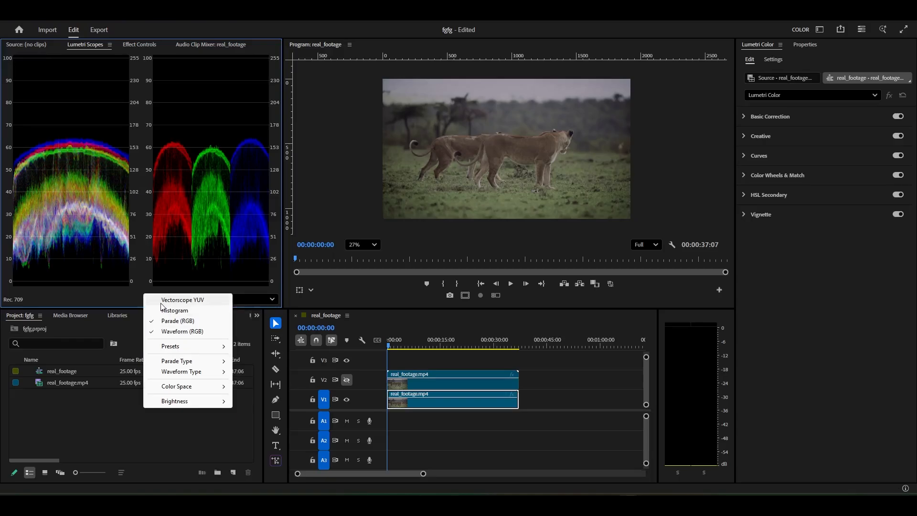
click(162, 300)
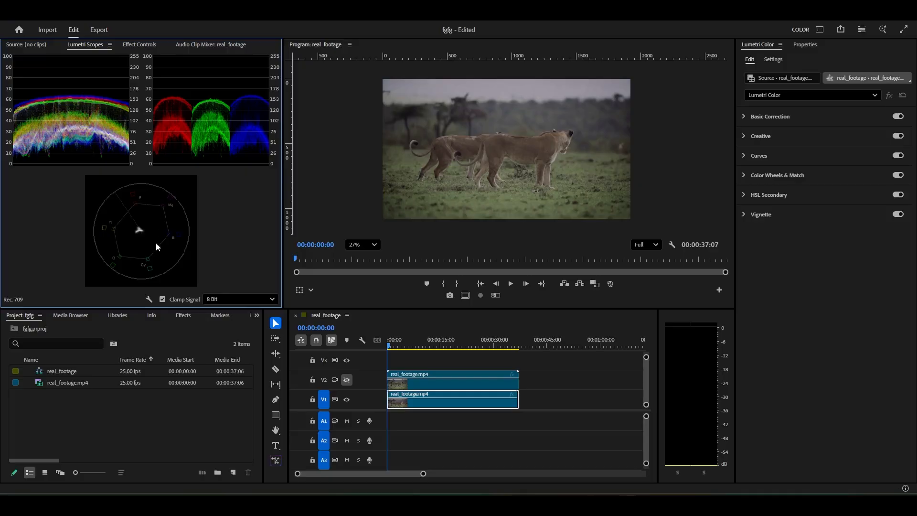
click(146, 298)
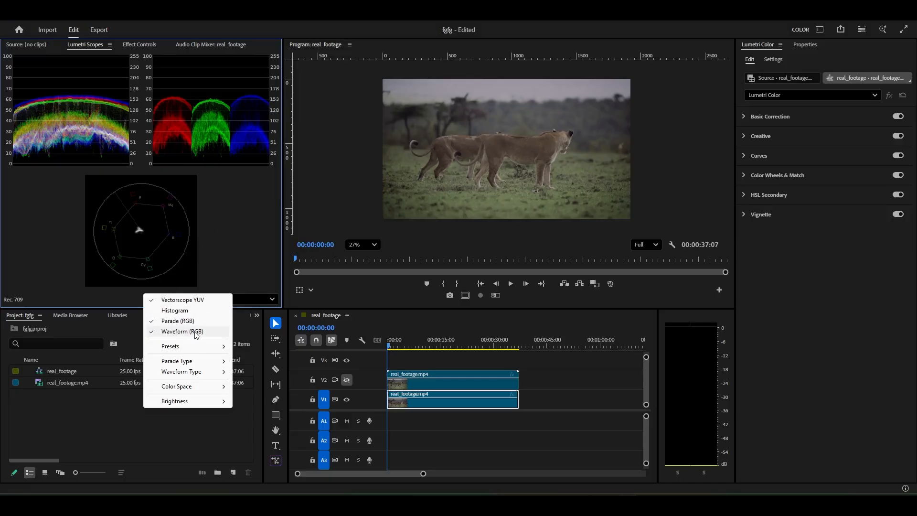
click(250, 221)
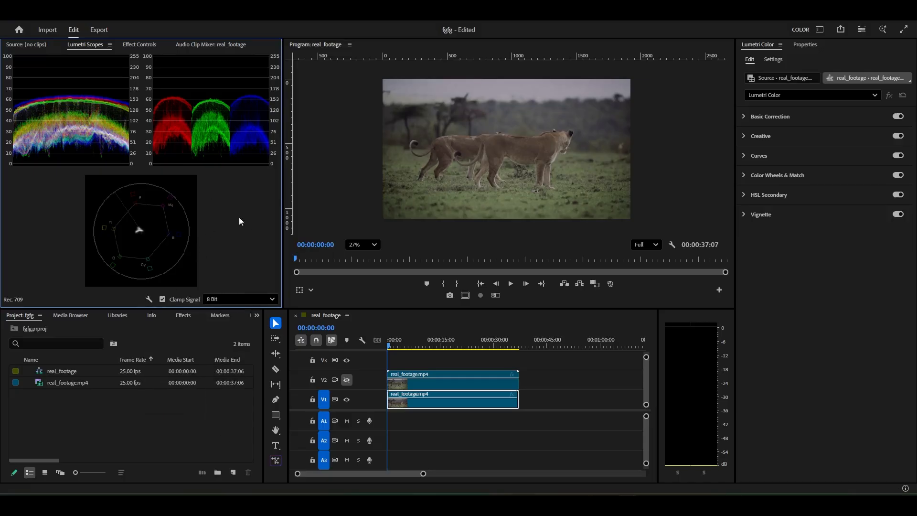
Expand Basic Correction, narrow the Lumetri Scopes area and slightly widen the Lumetri Color area
drag(283, 196, 317, 200)
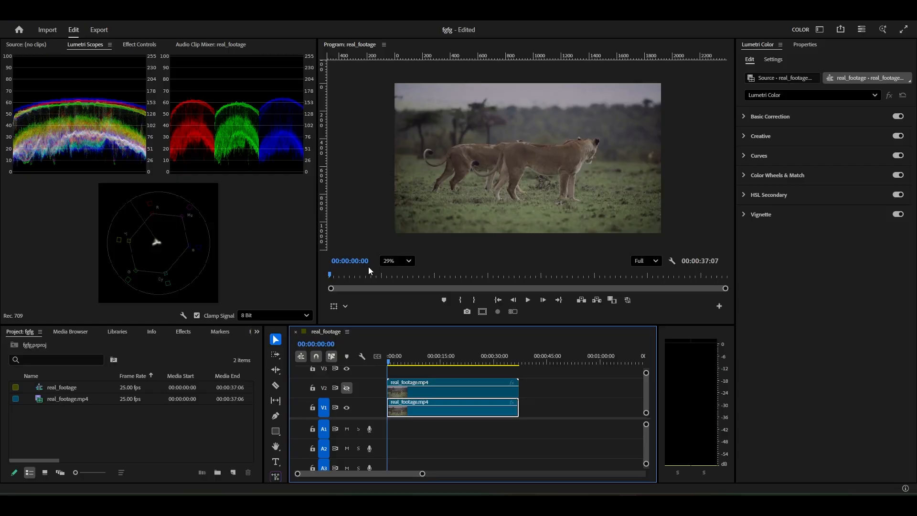
click(744, 116)
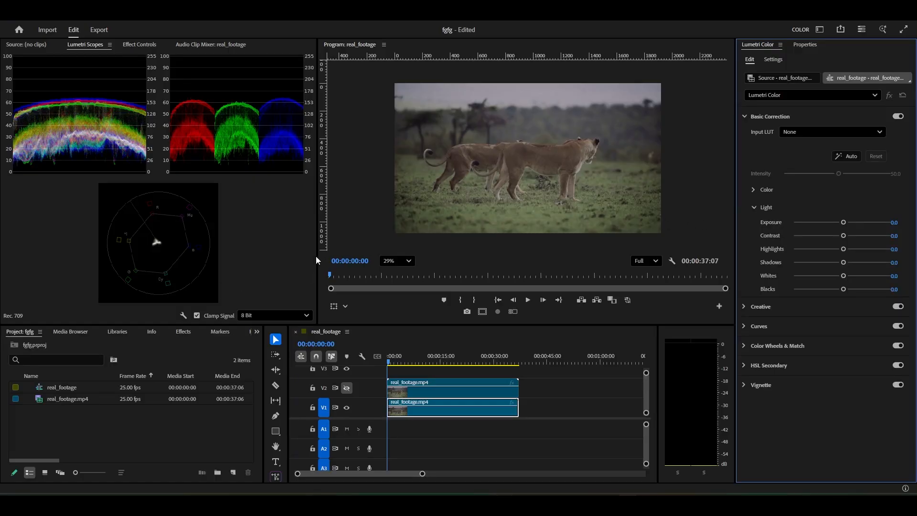
drag(317, 258, 258, 261)
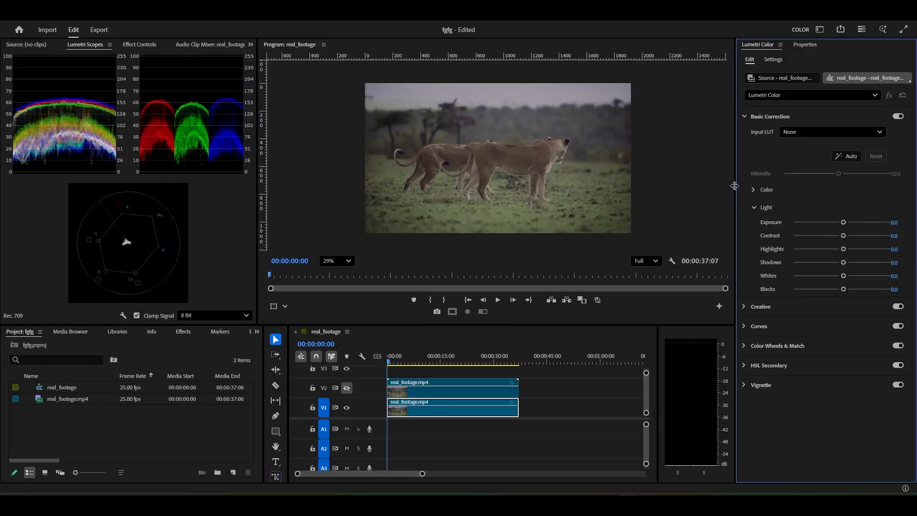
drag(735, 186, 715, 186)
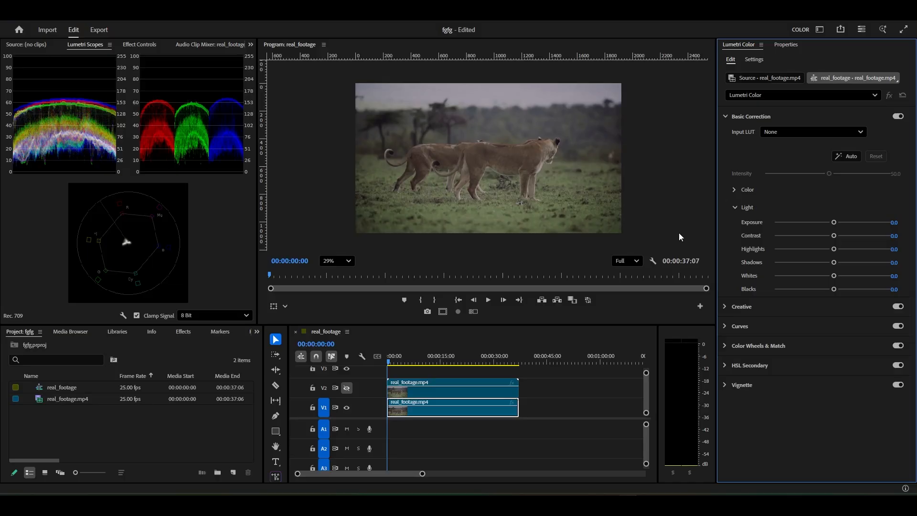
Examine the dark and light areas of the lionesses and grass up close in the program monitor
scroll(508, 187, up, 5)
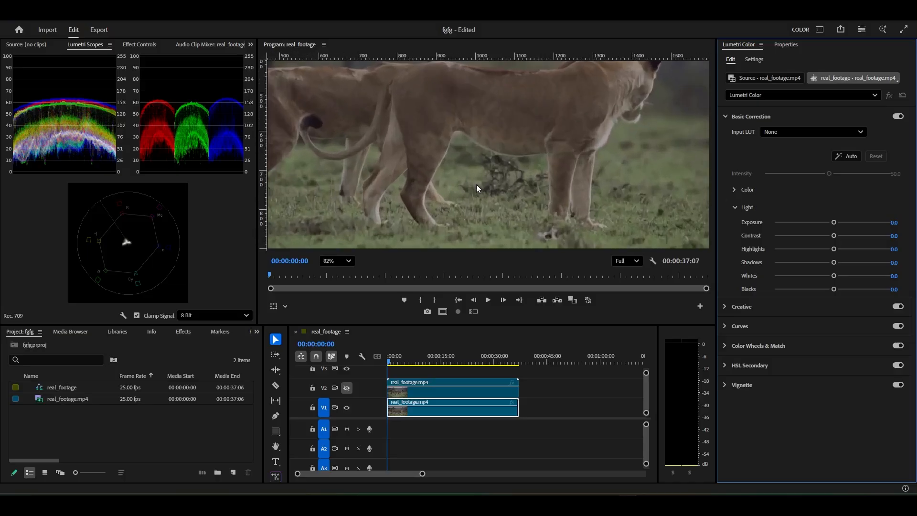
scroll(467, 179, down, 2)
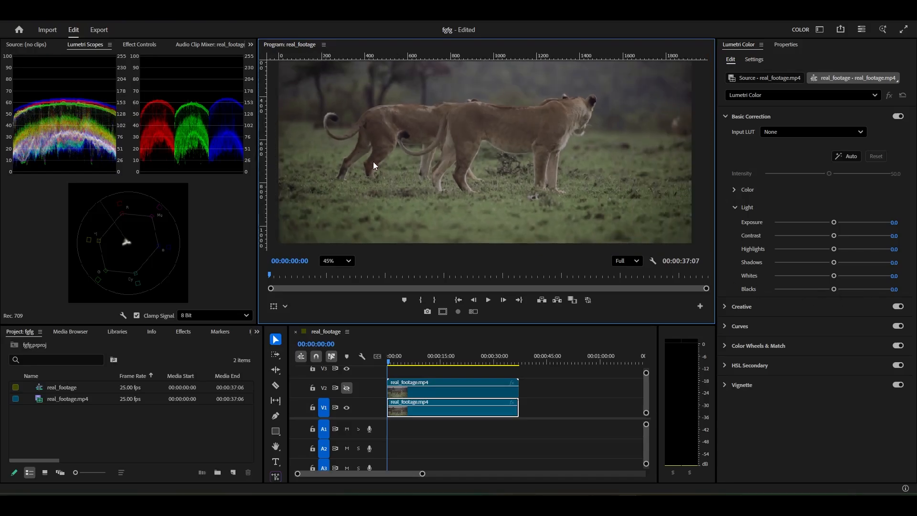
scroll(373, 161, down, 2)
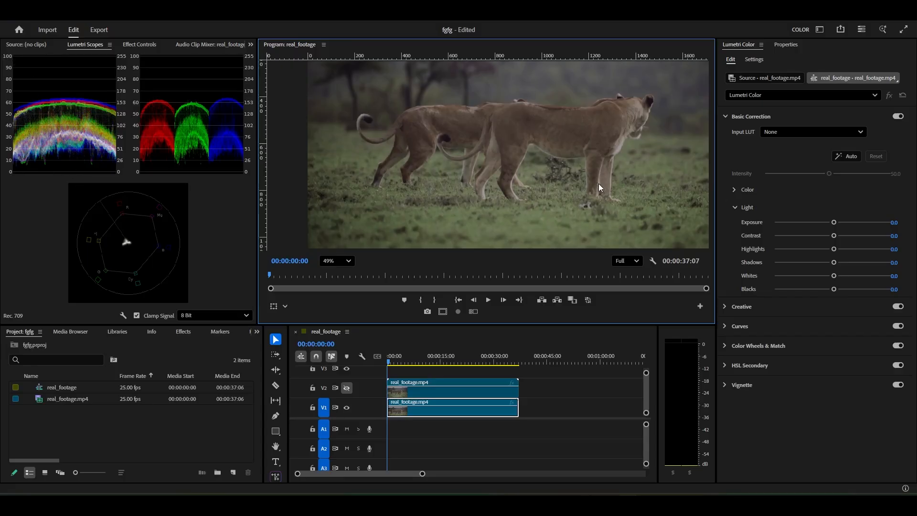
scroll(575, 173, down, 2)
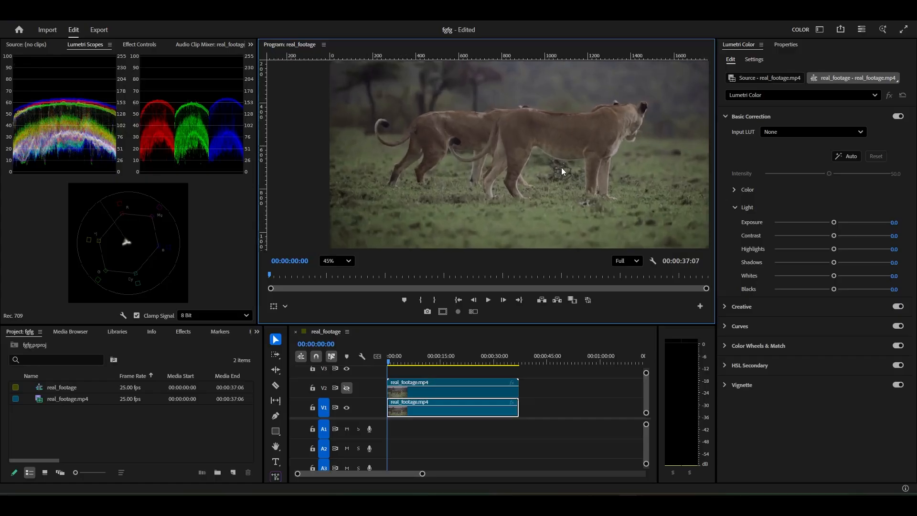
scroll(560, 167, down, 2)
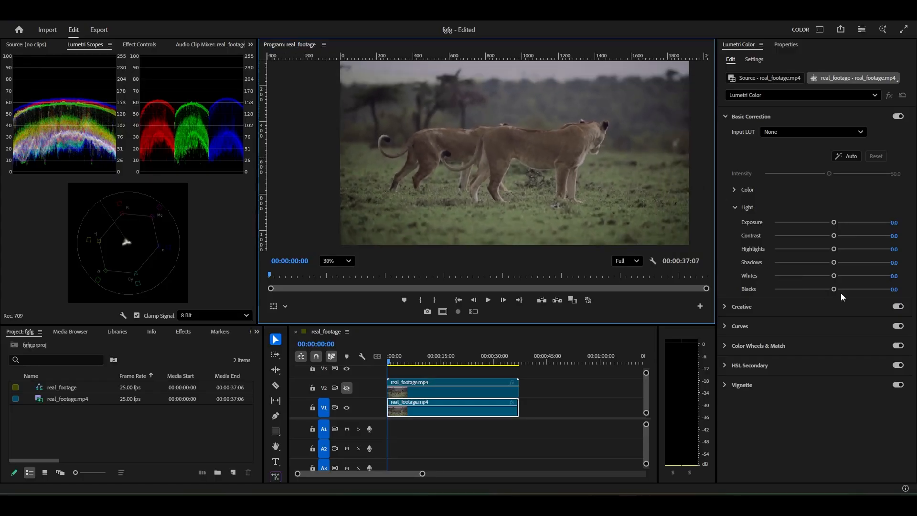
Try Blacks at 25.5 and -18.6 on the V1 clip and reset the value to its default
mouse_move(833, 290)
mouse_down()
mouse_move(843, 288)
mouse_move(813, 292)
mouse_move(847, 289)
mouse_up()
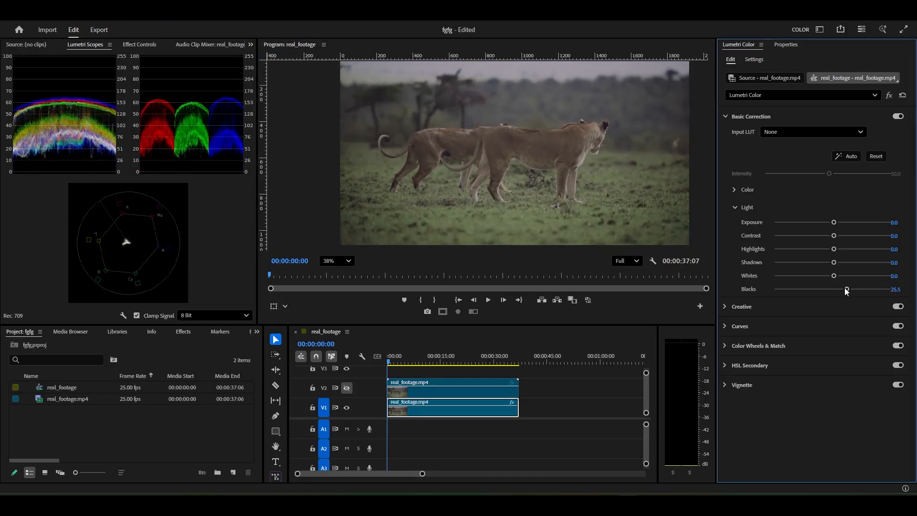
drag(847, 290, 823, 290)
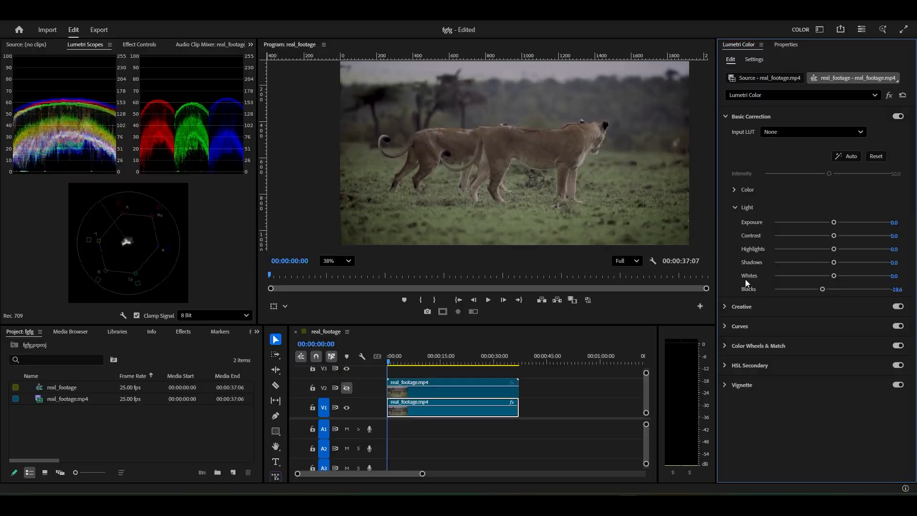
double_click(823, 290)
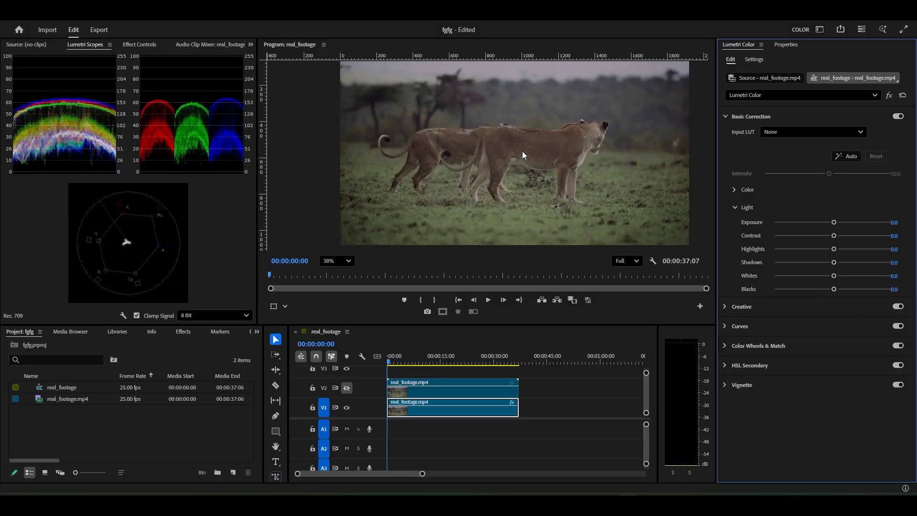
Collapse the Light controls and expand the Color controls within Basic Correction
scroll(522, 150, up, 1)
scroll(522, 151, down, 3)
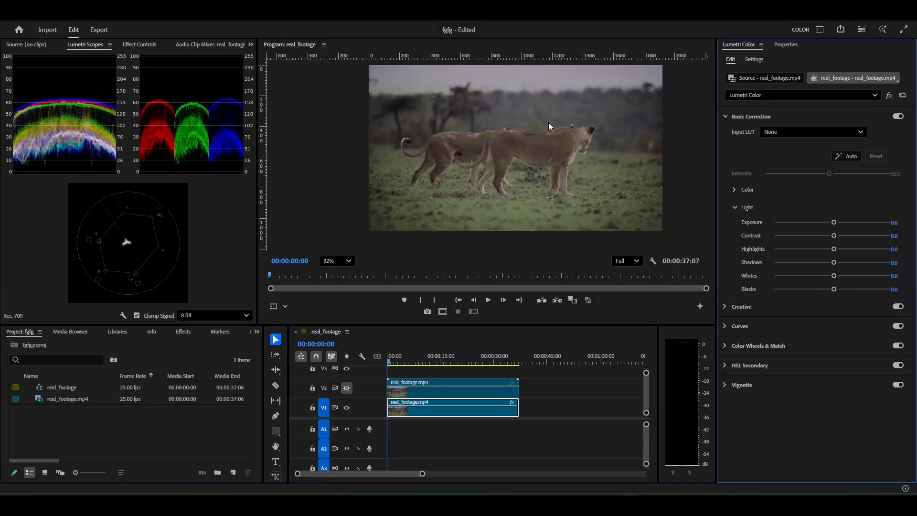
scroll(523, 154, up, 2)
scroll(523, 154, up, 2)
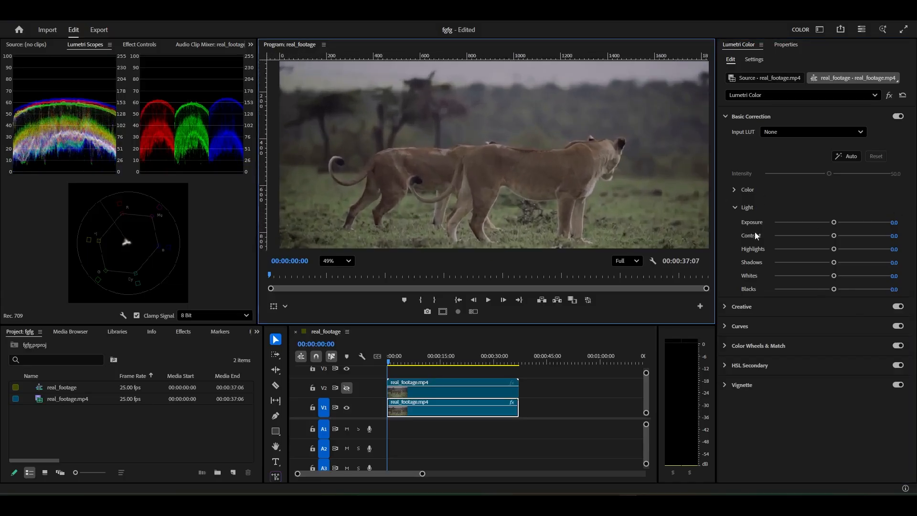
click(735, 209)
click(735, 190)
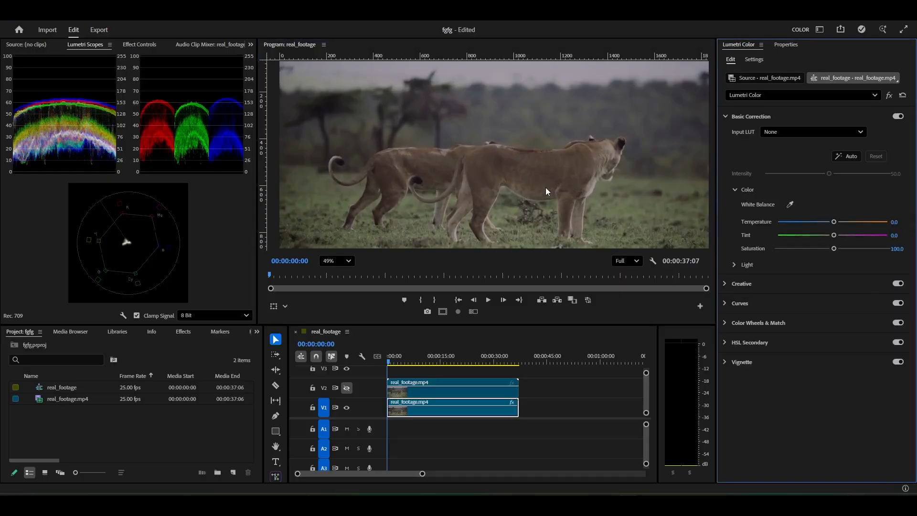
Widen the Lumetri Scopes area and compare the RGB parade with a close view of the front lioness
scroll(536, 106, down, 2)
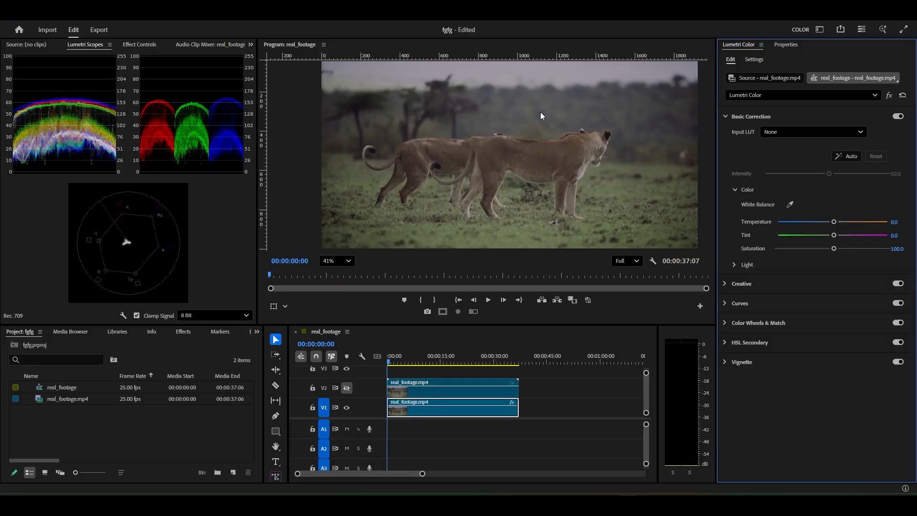
scroll(588, 182, up, 3)
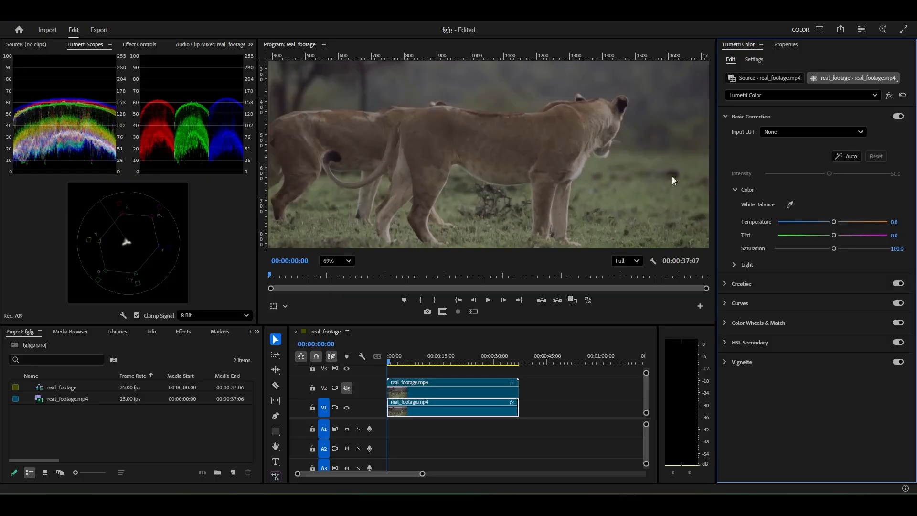
scroll(609, 125, up, 3)
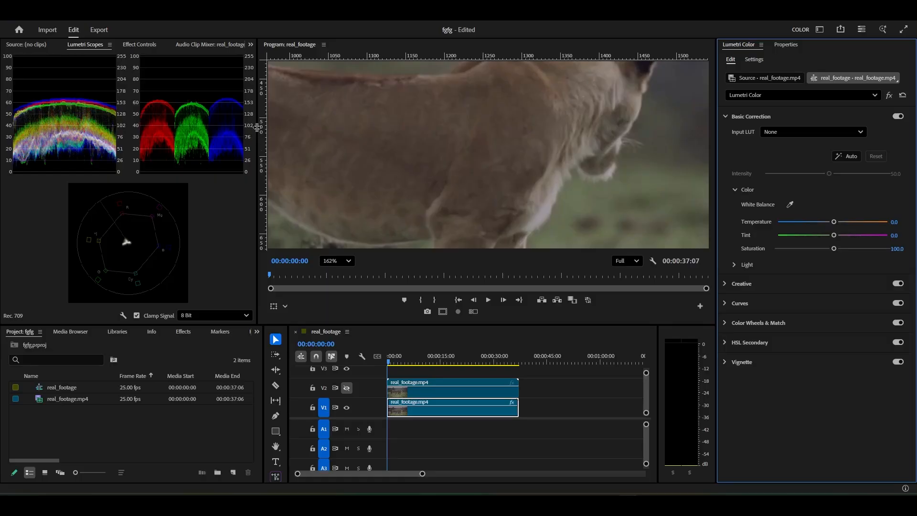
drag(256, 127, 303, 127)
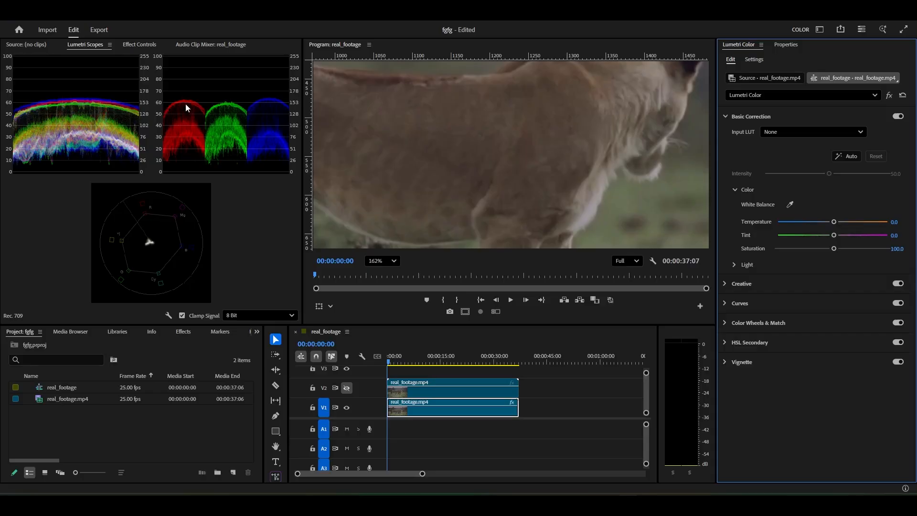
scroll(417, 148, down, 3)
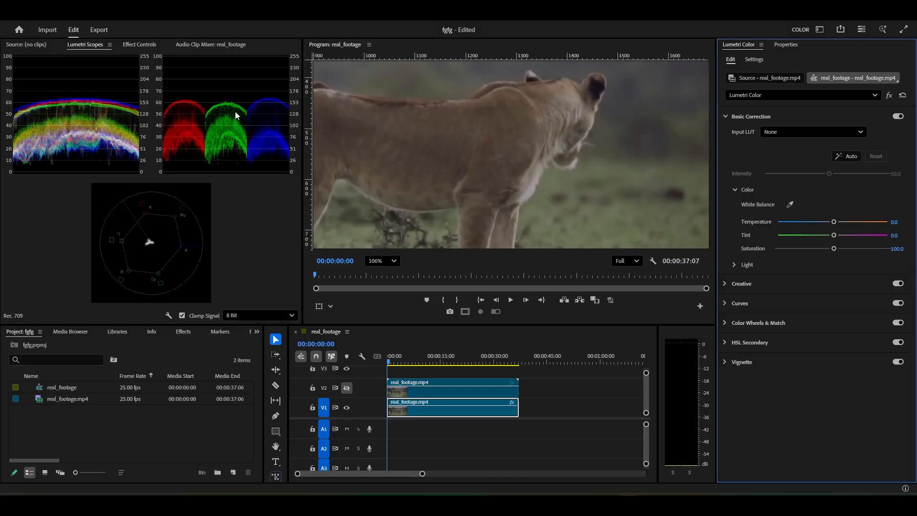
scroll(506, 147, down, 2)
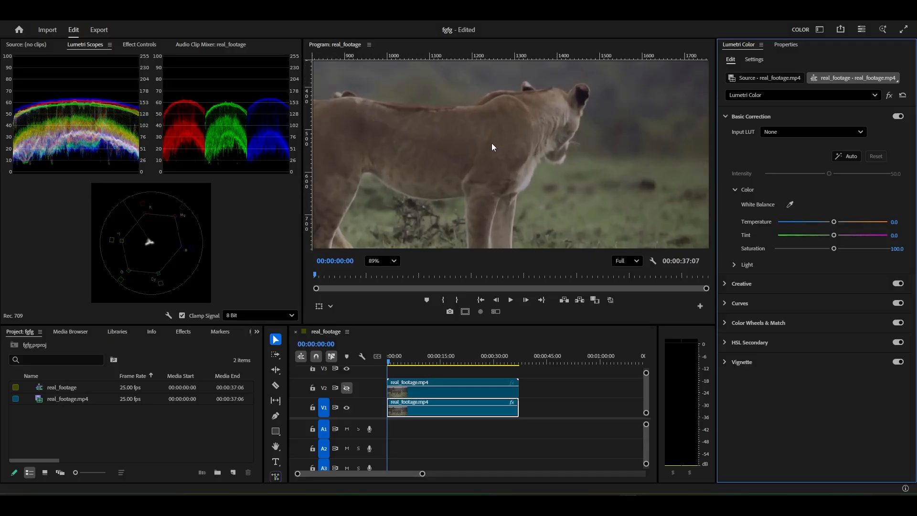
Sample the white balance from the front lioness's chest, then fine-tune Temperature to 4.8 and Tint to -9.1
click(789, 207)
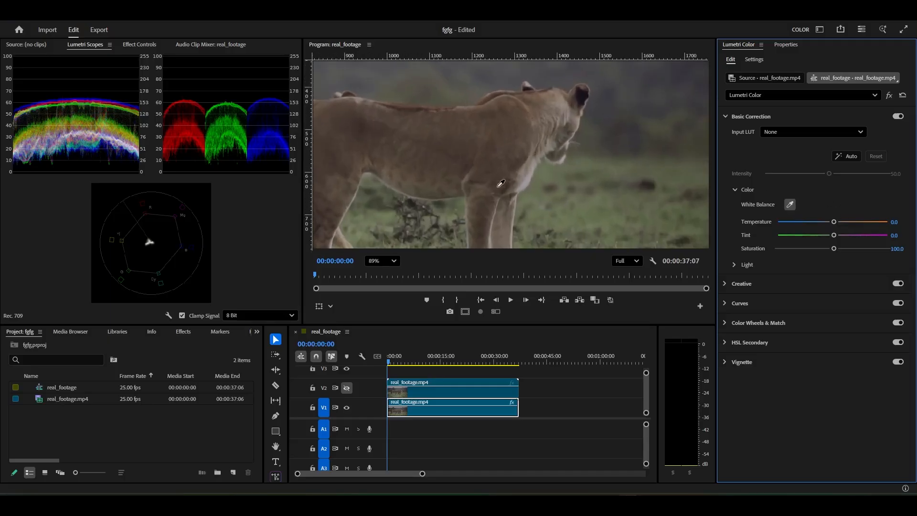
click(526, 183)
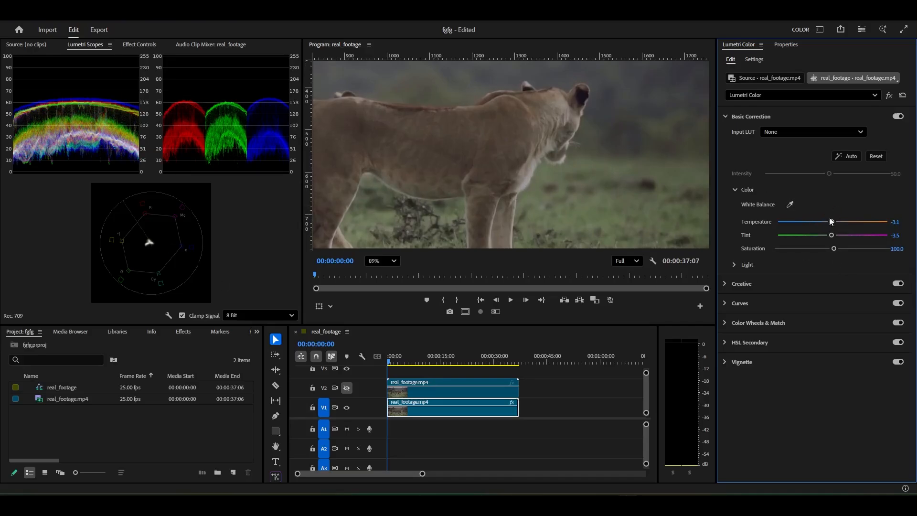
drag(831, 222, 824, 235)
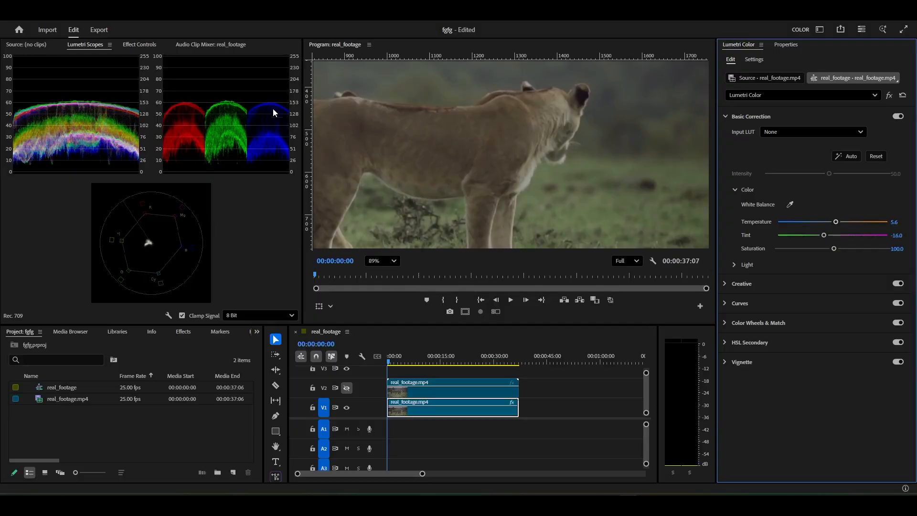
drag(836, 222, 826, 237)
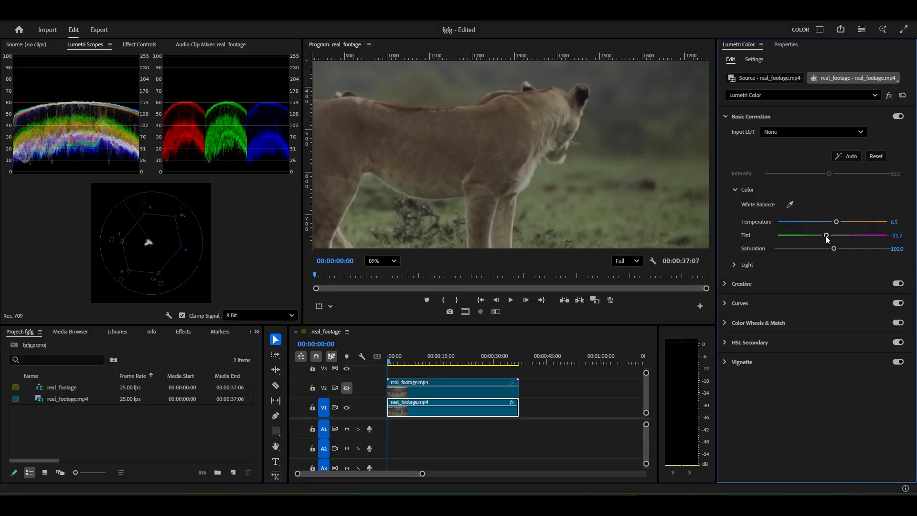
drag(836, 223, 834, 223)
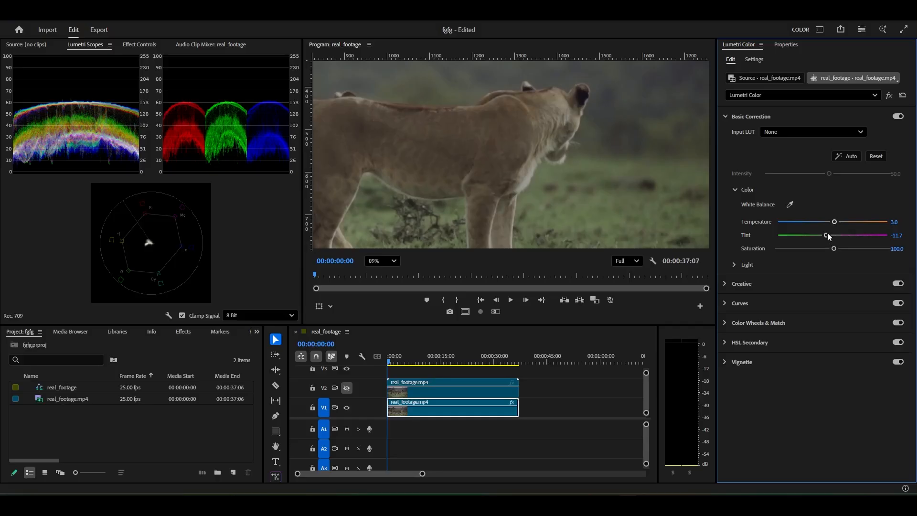
drag(828, 236, 835, 225)
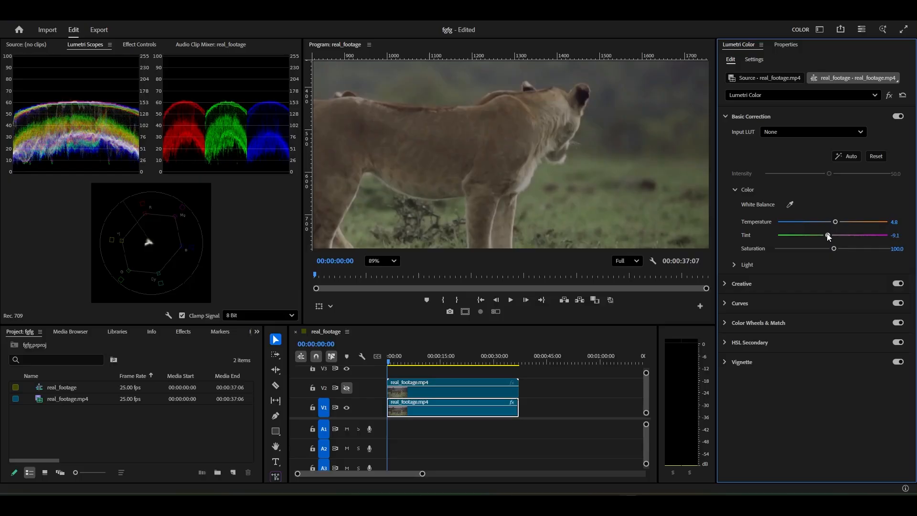
Compare the corrected clip with the original by toggling track V2's visibility, leaving V2 hidden
scroll(583, 148, down, 6)
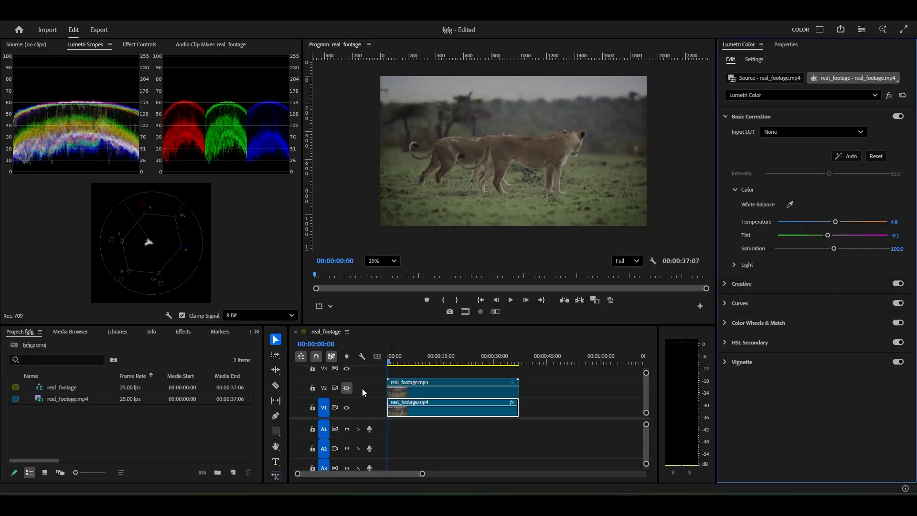
click(348, 387)
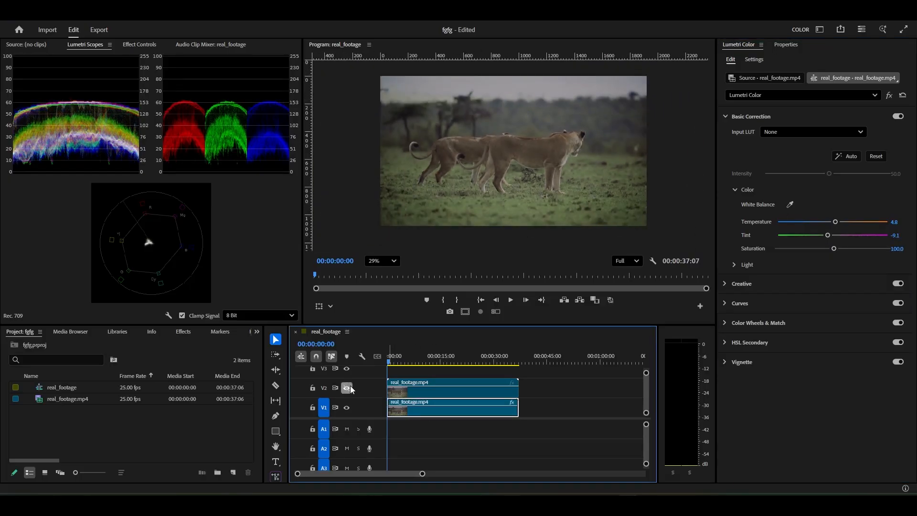
click(350, 388)
click(352, 388)
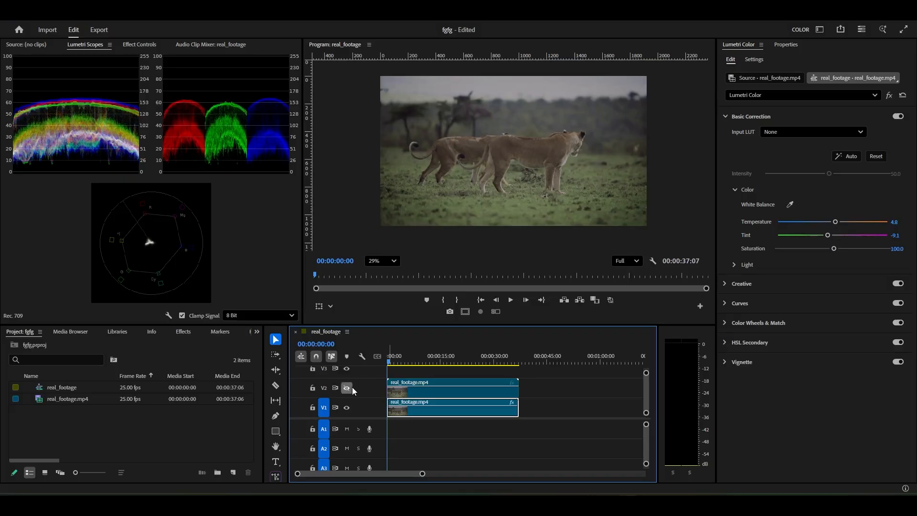
click(353, 387)
click(351, 387)
Fit the full frame in the program monitor, collapse the Color controls and expand the Light controls
scroll(514, 170, up, 2)
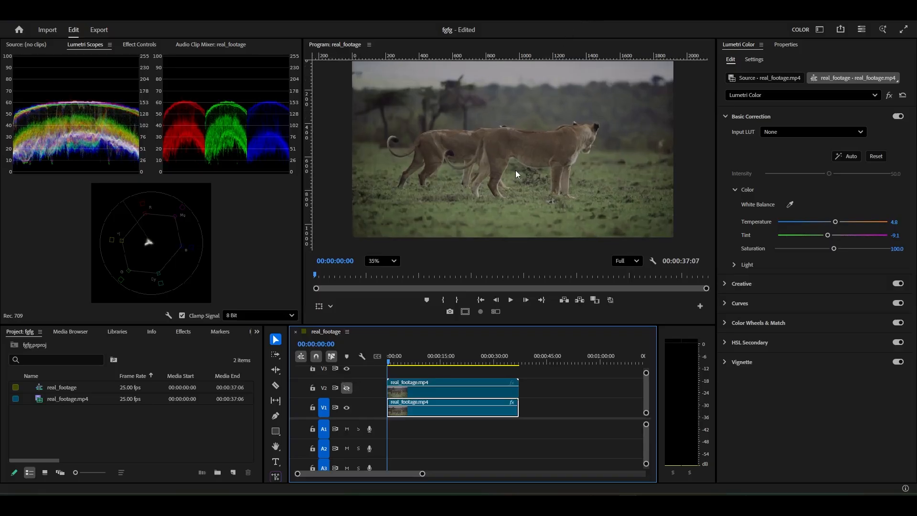
scroll(517, 165, down, 2)
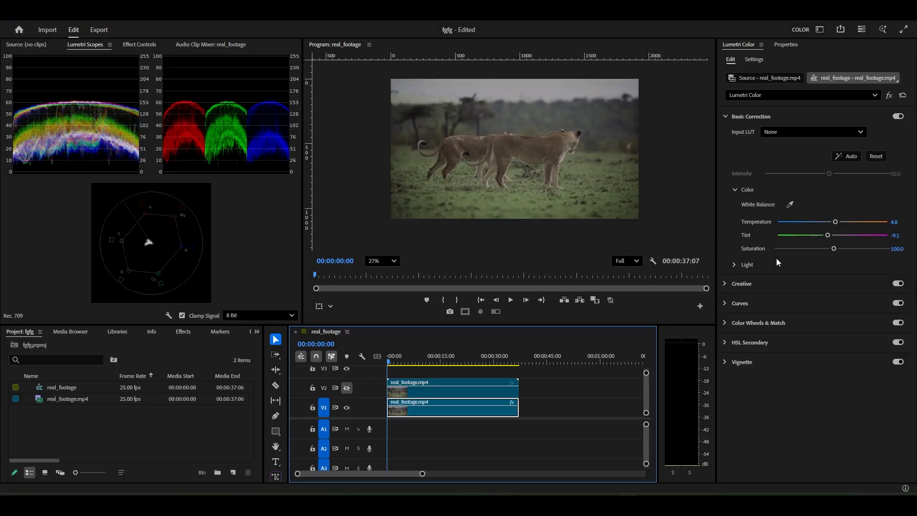
click(735, 264)
click(734, 189)
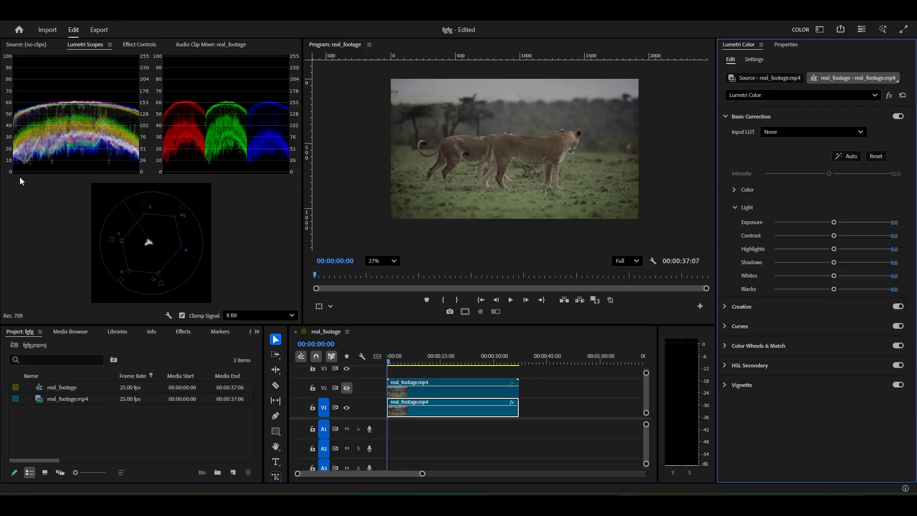
Lower Blacks to -10.0 in the Light controls while checking the darkest areas around the lionesses
drag(834, 289, 819, 287)
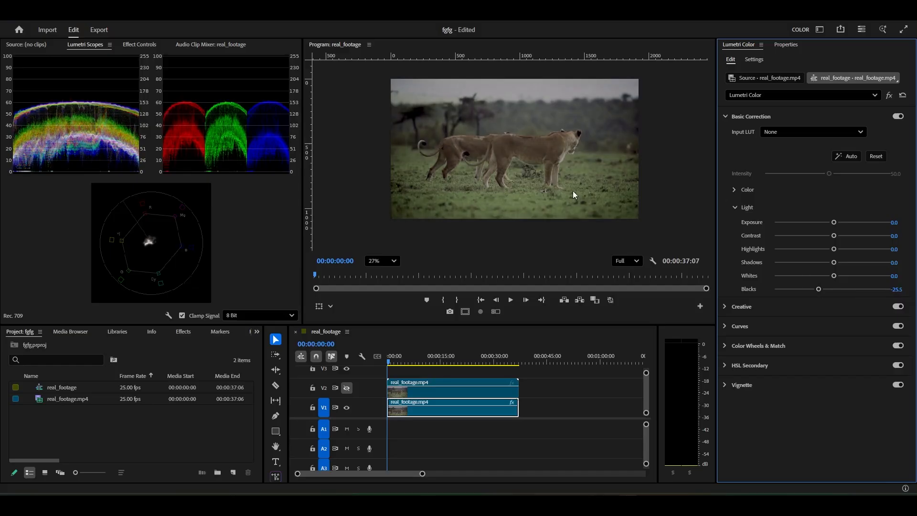
scroll(393, 111, up, 3)
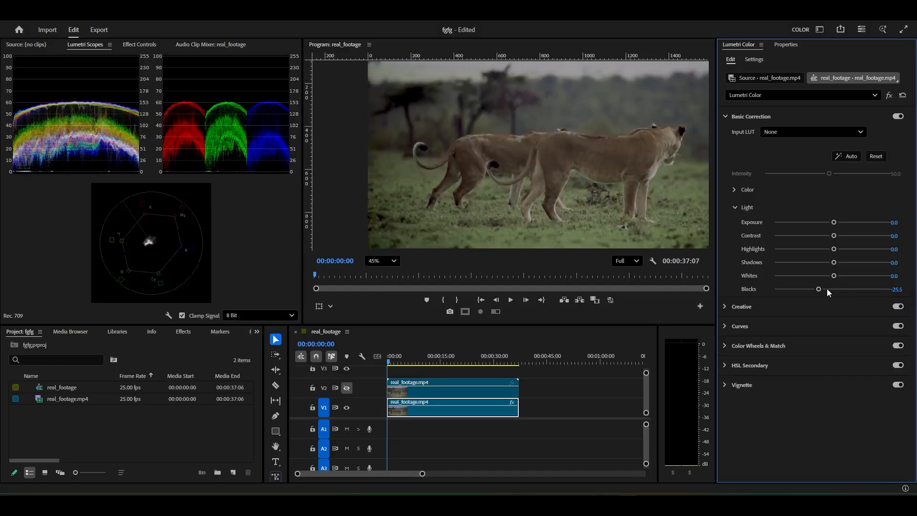
drag(827, 288, 829, 287)
scroll(393, 96, up, 2)
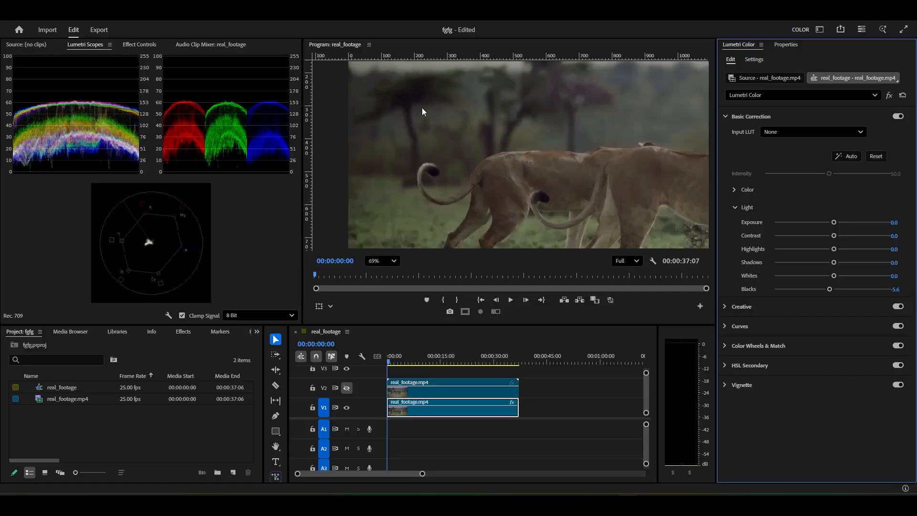
mouse_move(835, 288)
mouse_down()
mouse_move(817, 286)
mouse_move(829, 290)
mouse_up()
scroll(549, 144, down, 3)
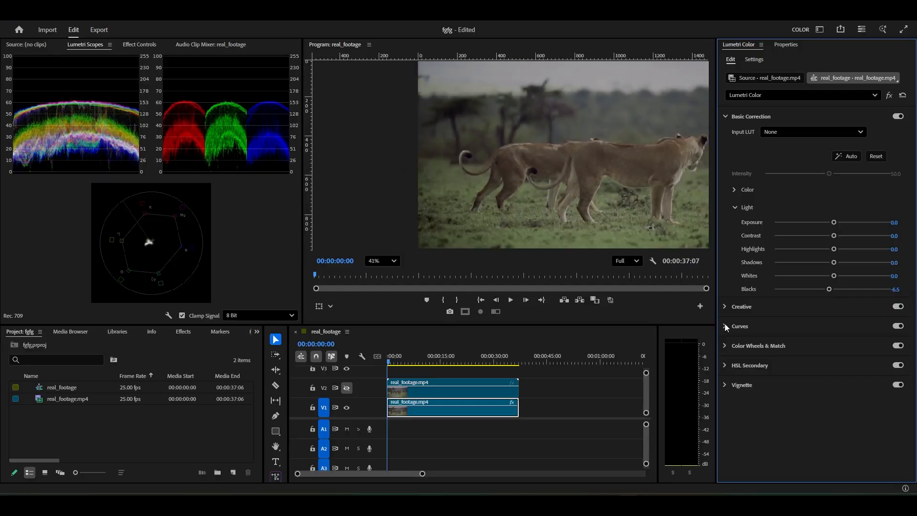
drag(829, 289, 827, 291)
scroll(516, 159, up, 2)
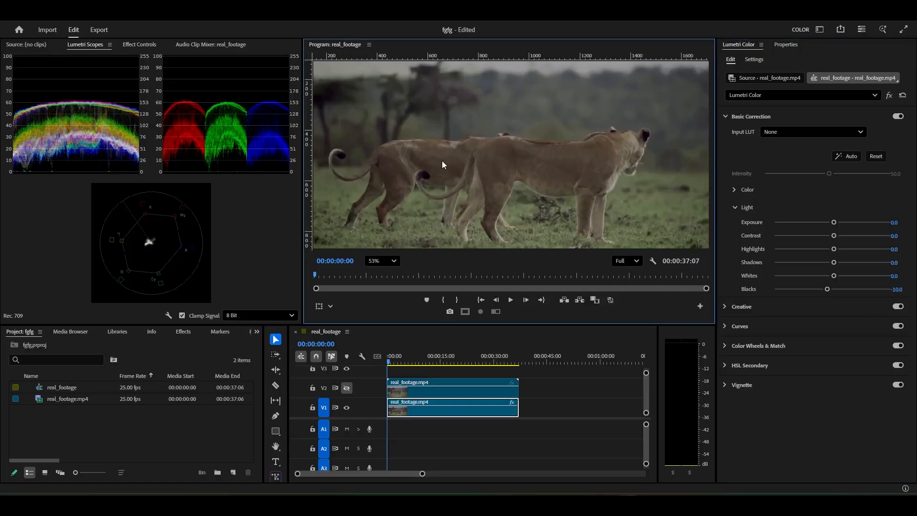
drag(442, 161, 482, 156)
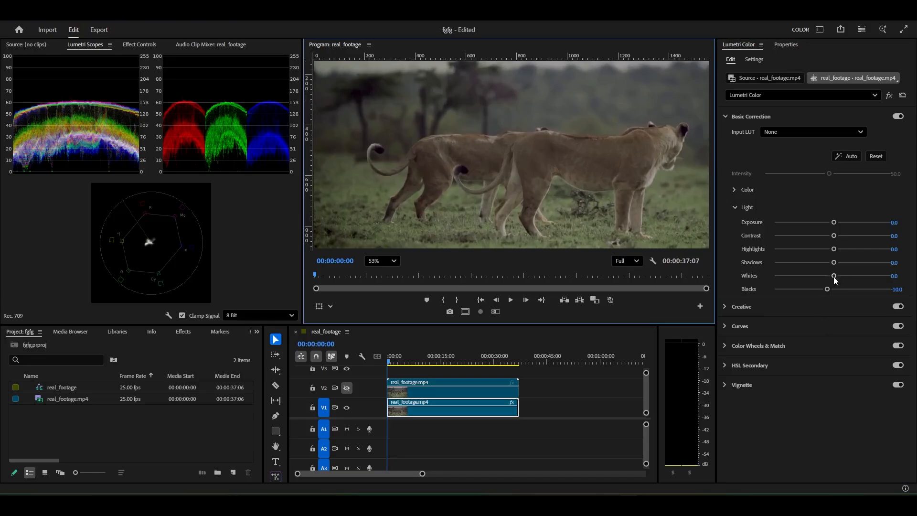
Raise Whites to 100.0 and lower Blacks to -25.5 on the V1 clip
drag(834, 276, 887, 276)
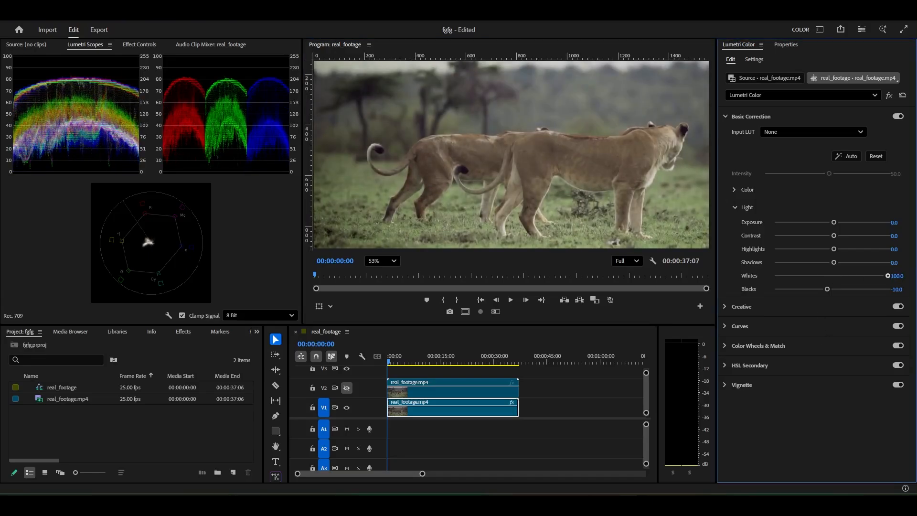
scroll(509, 150, down, 2)
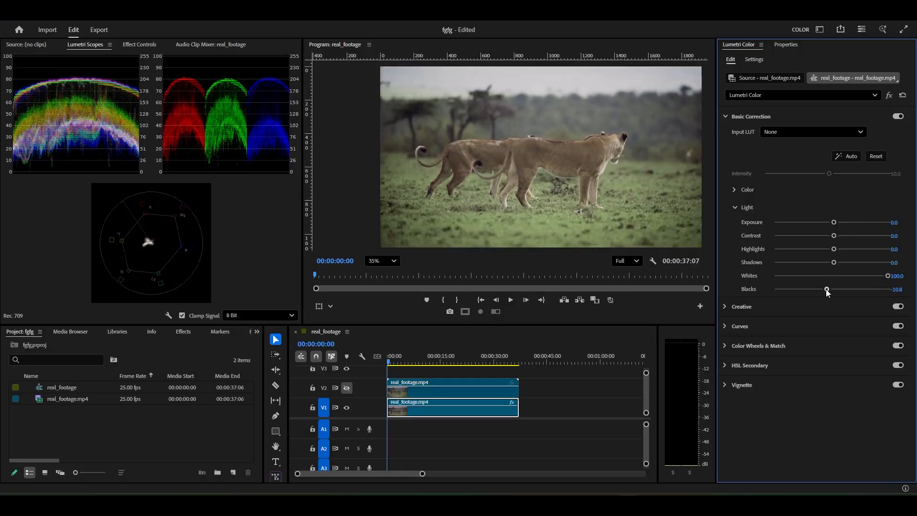
mouse_move(826, 289)
mouse_down()
mouse_move(804, 290)
mouse_move(830, 289)
mouse_move(818, 288)
mouse_up()
scroll(604, 166, up, 1)
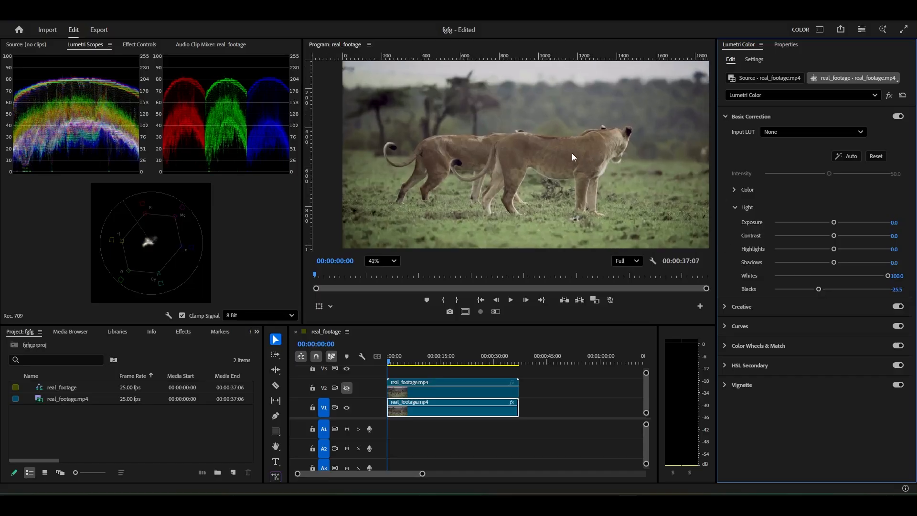
scroll(571, 152, down, 2)
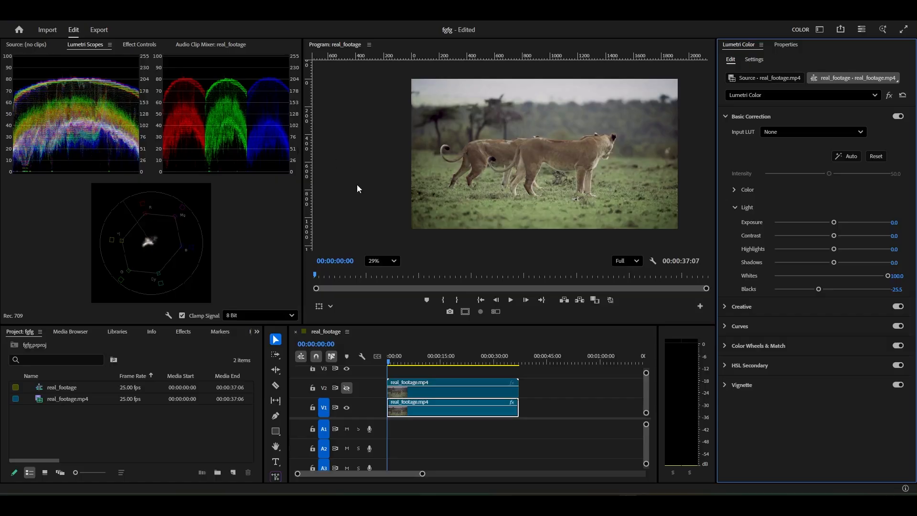
scroll(546, 161, up, 3)
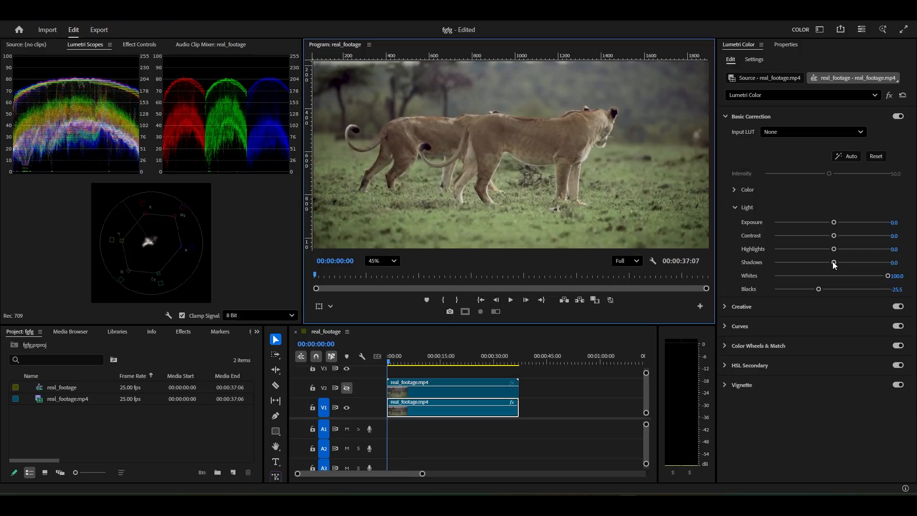
Lower Shadows to -64.5 and raise Highlights to 100.0 on the V1 clip
drag(832, 261, 833, 261)
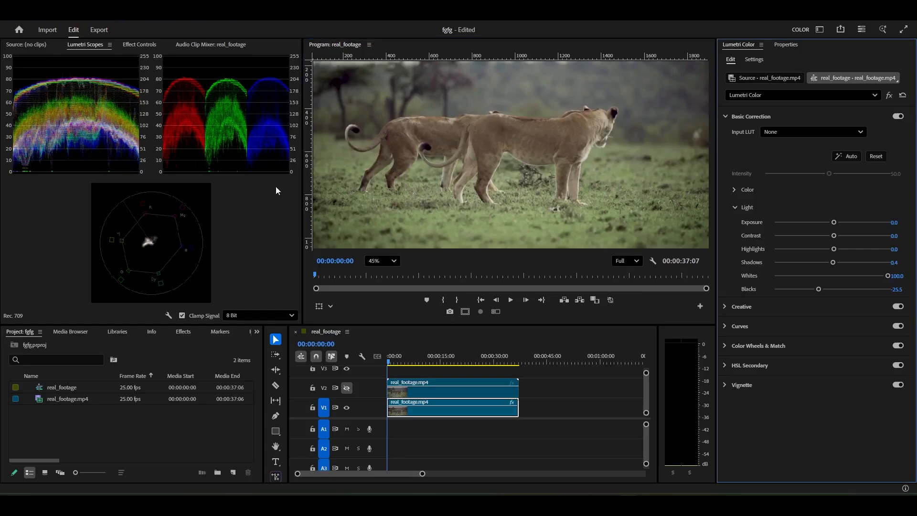
drag(832, 260, 797, 265)
scroll(568, 117, down, 4)
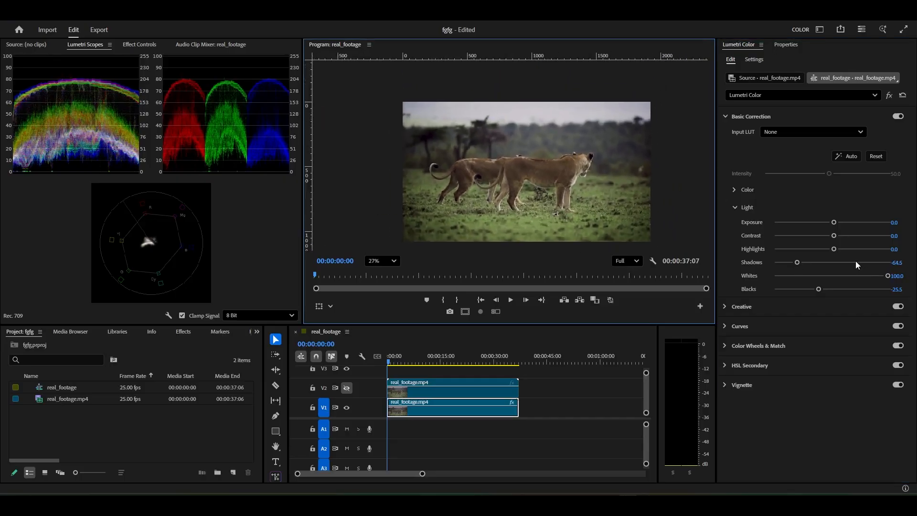
drag(840, 250, 891, 251)
scroll(554, 150, up, 2)
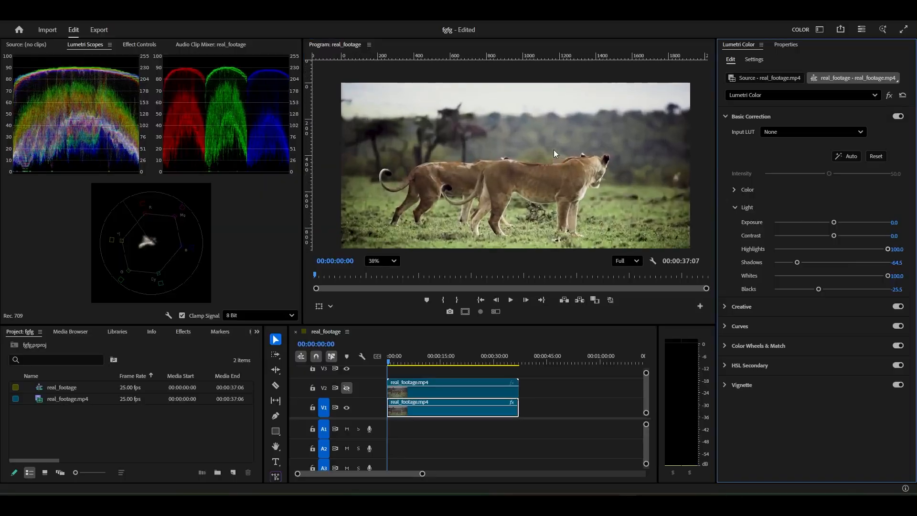
drag(514, 139, 515, 146)
scroll(515, 146, up, 1)
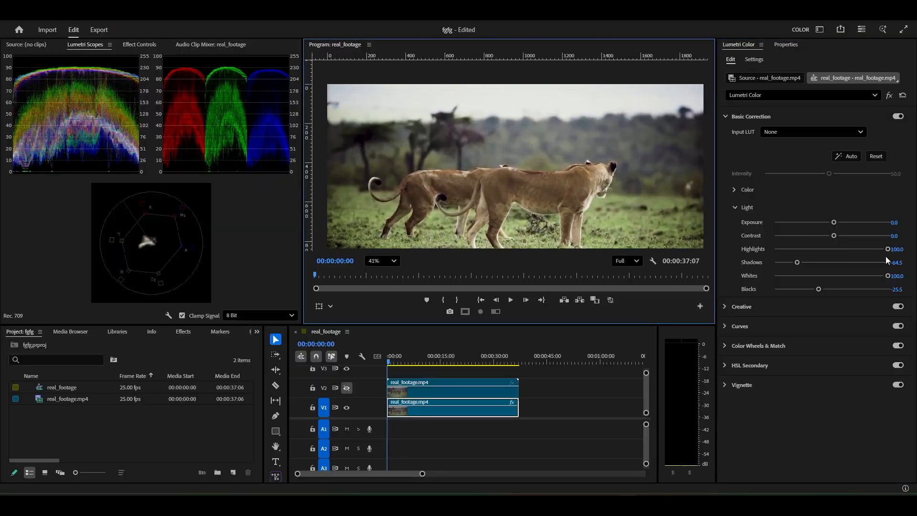
mouse_move(887, 248)
mouse_down()
mouse_move(859, 249)
mouse_move(888, 249)
mouse_up()
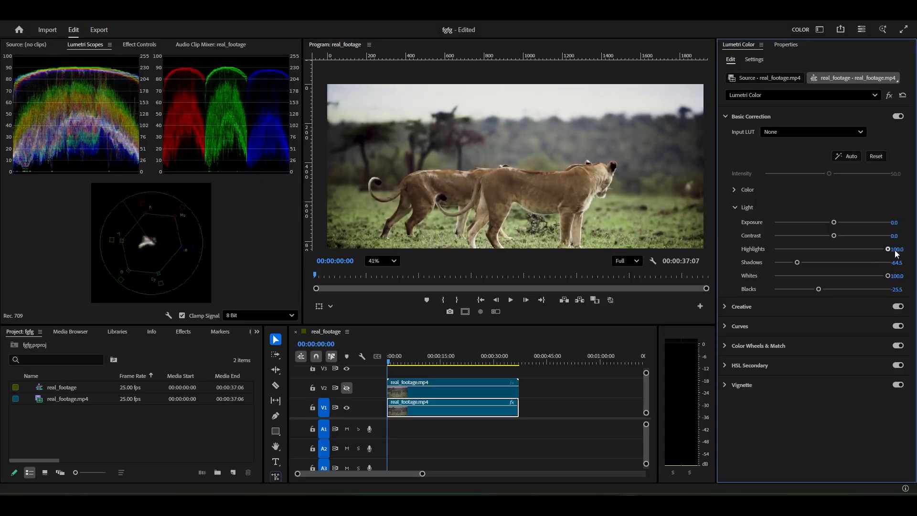
Fine-tune Shadows to -76.6 and Blacks to -19.5, checking the scopes and the full frame
drag(794, 265, 821, 288)
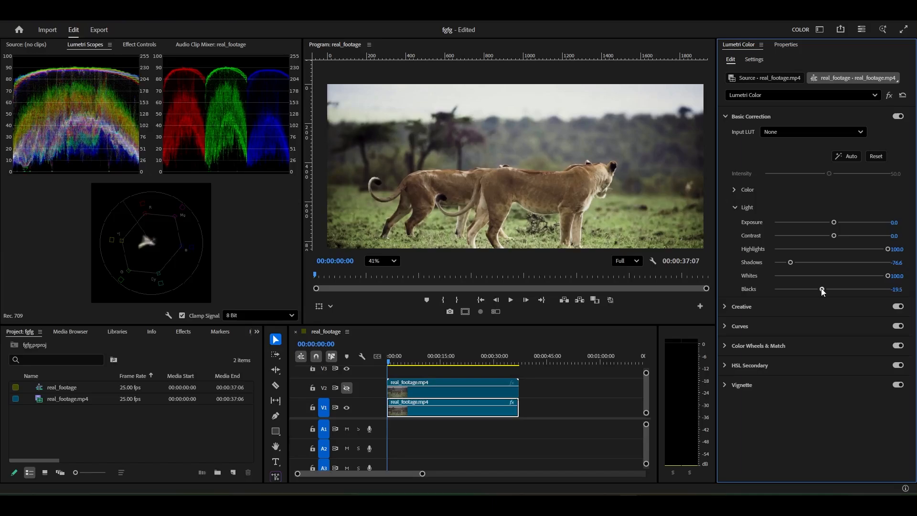
scroll(632, 171, down, 1)
scroll(632, 171, down, 1)
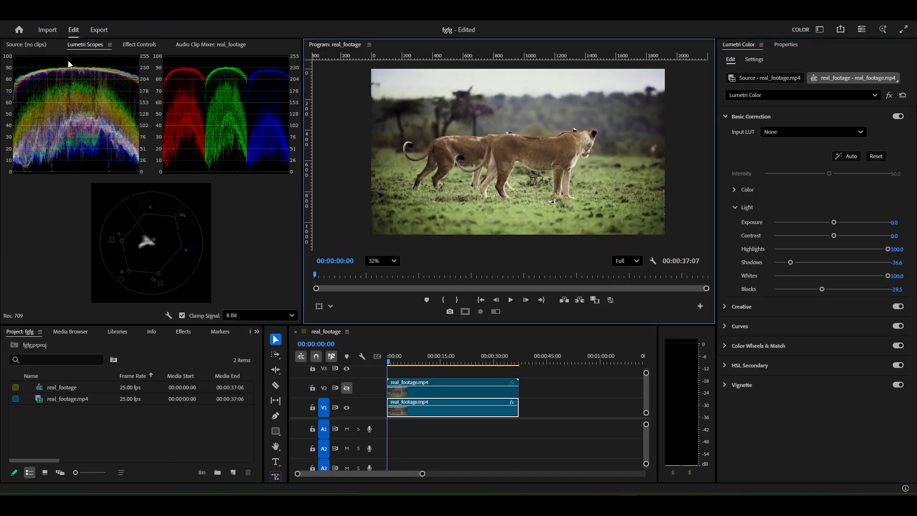
scroll(561, 122, up, 2)
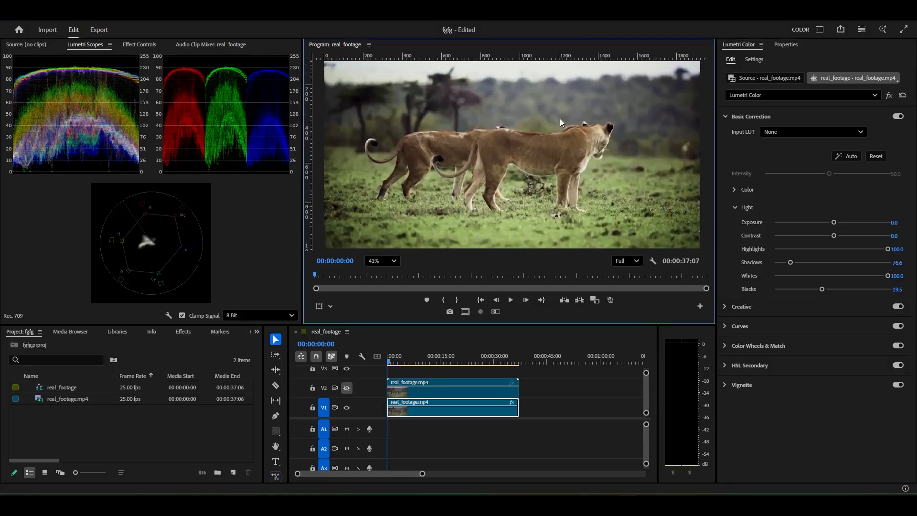
scroll(574, 156, up, 2)
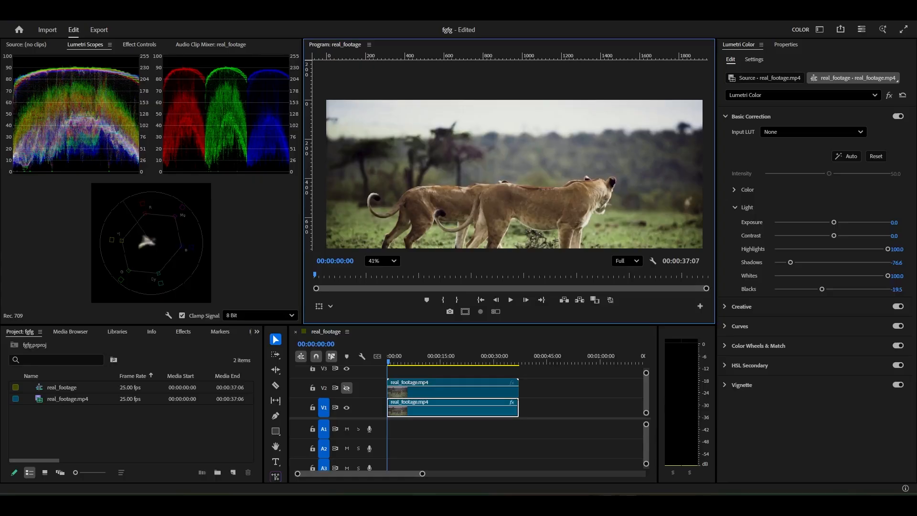
Compare the light-corrected clip with the original by repeatedly toggling track V2's visibility, leaving V2 hidden
click(537, 460)
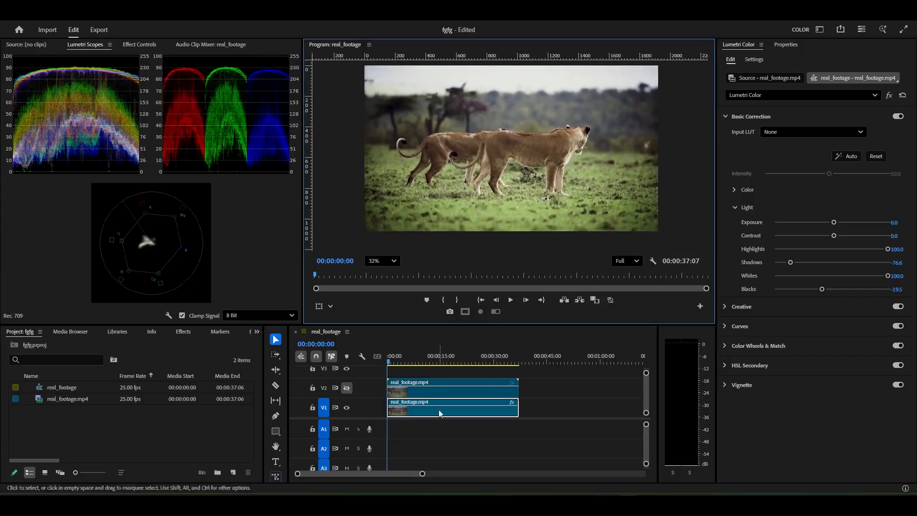
click(349, 389)
click(349, 389)
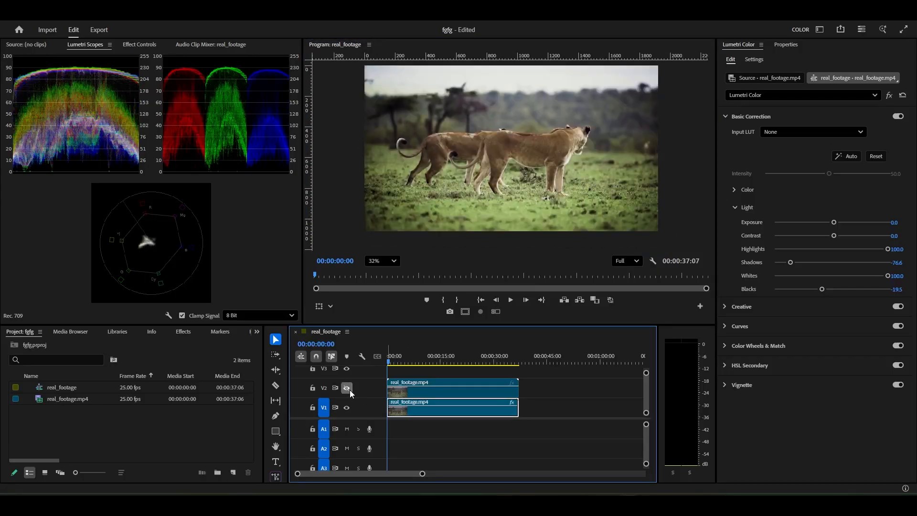
click(349, 390)
click(349, 390)
click(349, 390)
click(349, 389)
scroll(546, 127, up, 2)
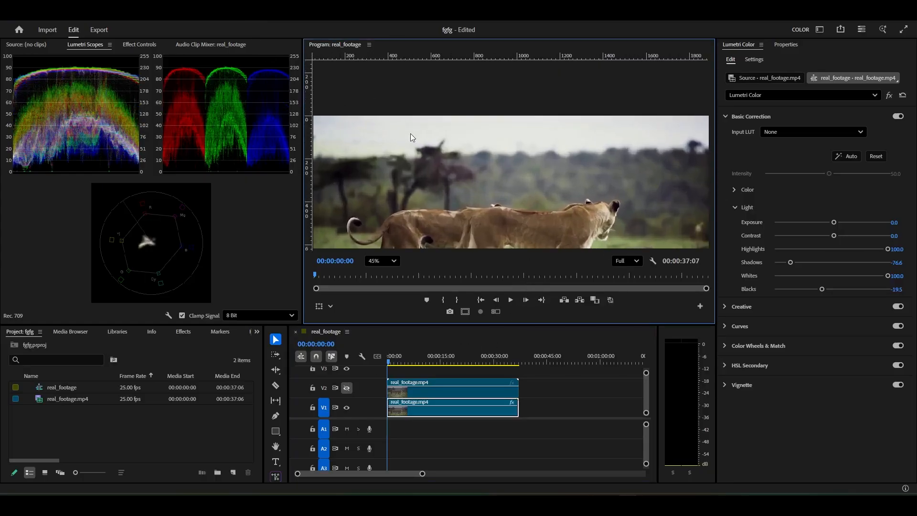
scroll(429, 135, down, 3)
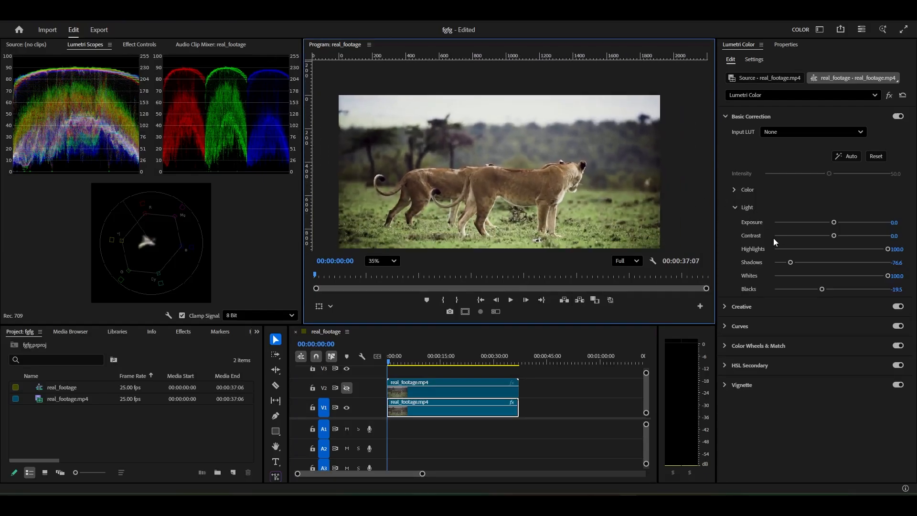
Try Contrast at 100.0 and at -100.0, restoring it to 0.0 after each trial
scroll(524, 189, down, 2)
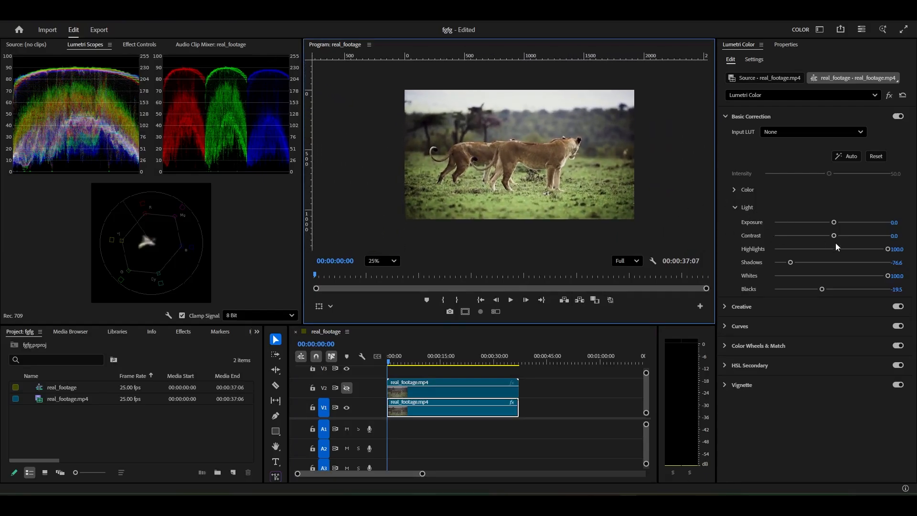
drag(559, 161, 555, 172)
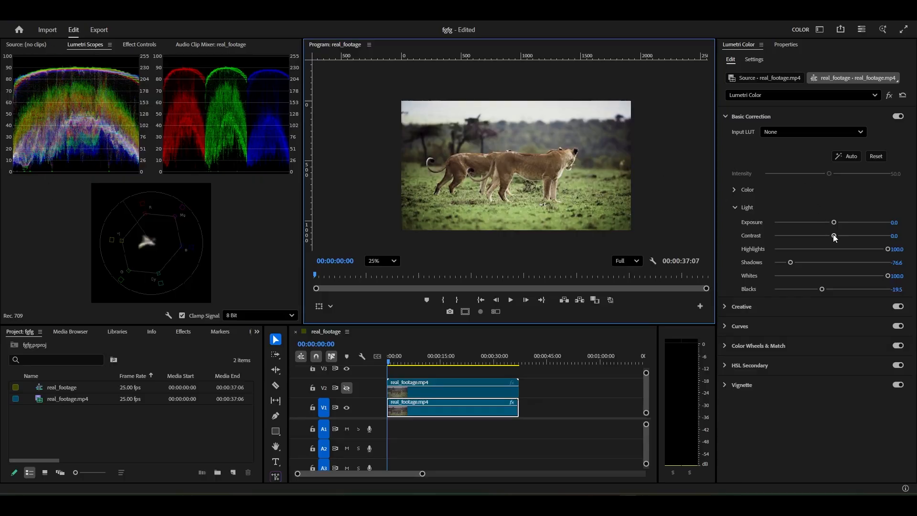
drag(834, 235, 915, 247)
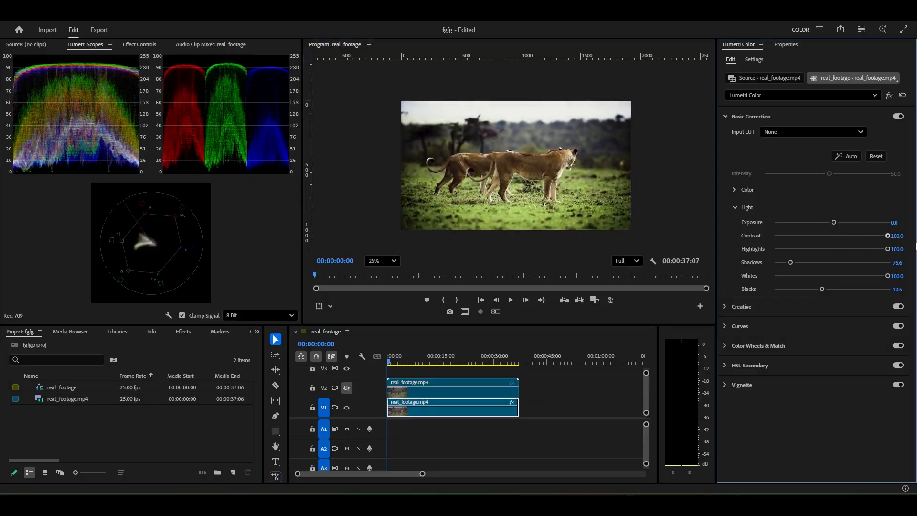
double_click(887, 236)
drag(835, 240, 721, 237)
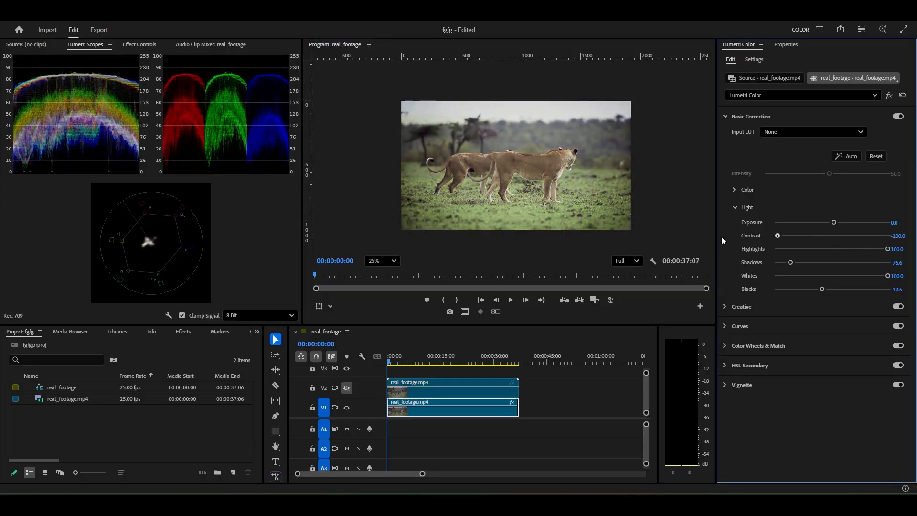
key(ctrl+z)
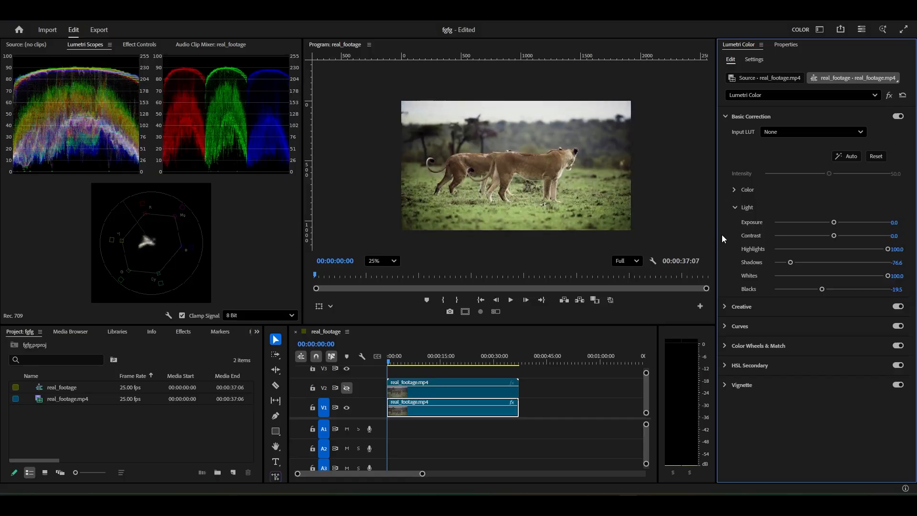
Try an Exposure of 3.3 on the clip and undo it
scroll(553, 138, up, 2)
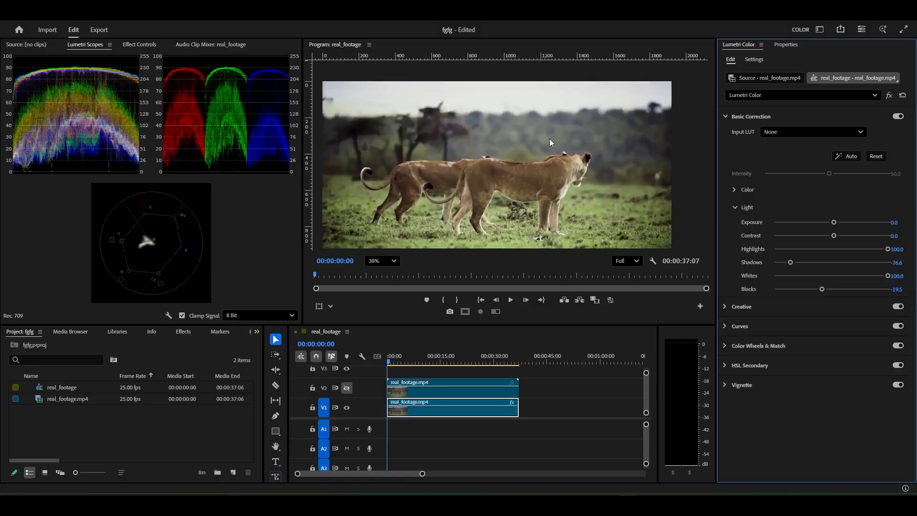
scroll(541, 141, down, 1)
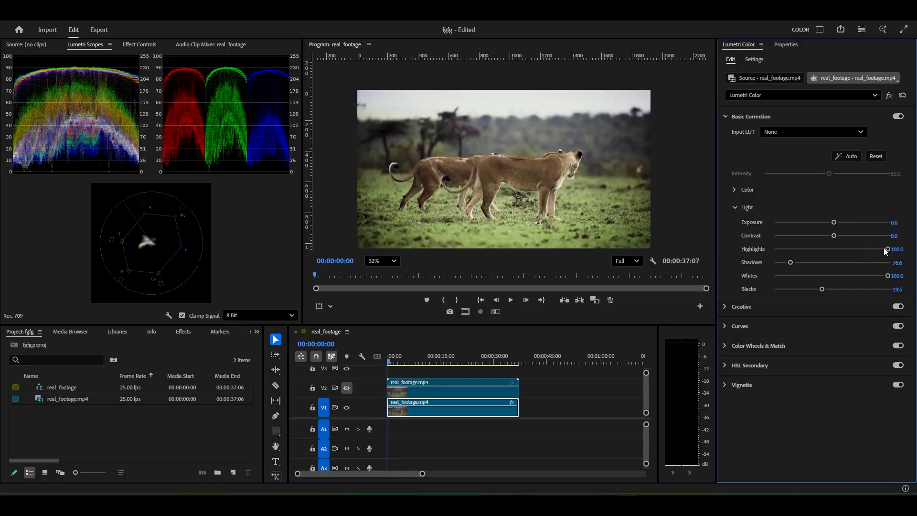
drag(836, 223, 869, 222)
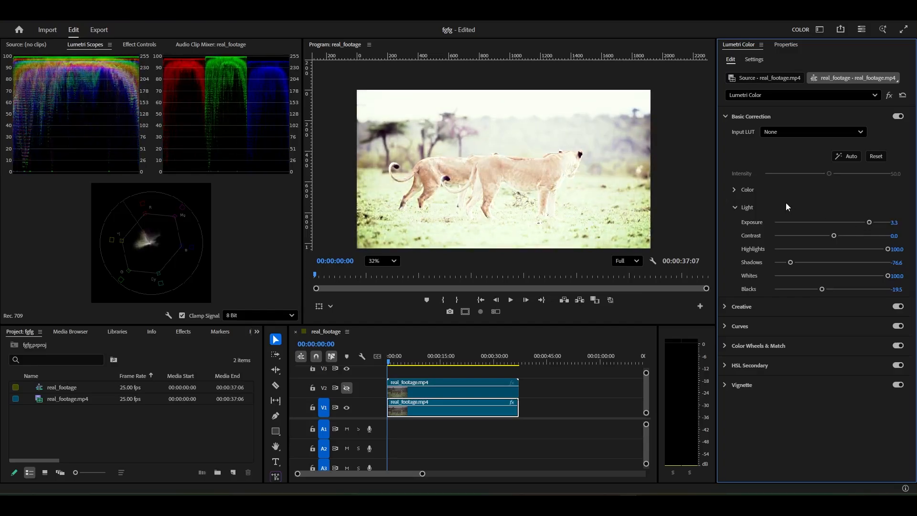
key(ctrl+z)
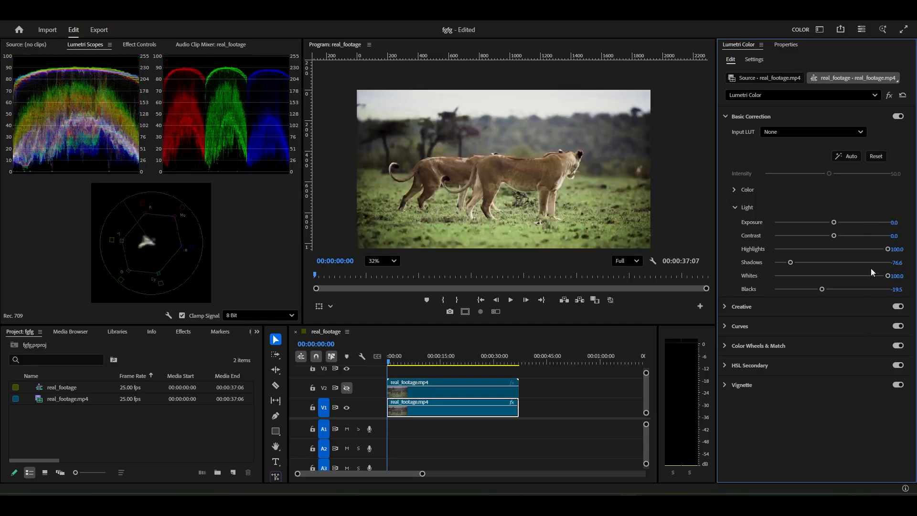
Reduce Highlights to 89.6 and check against the original by showing and hiding track V2
drag(887, 249, 882, 251)
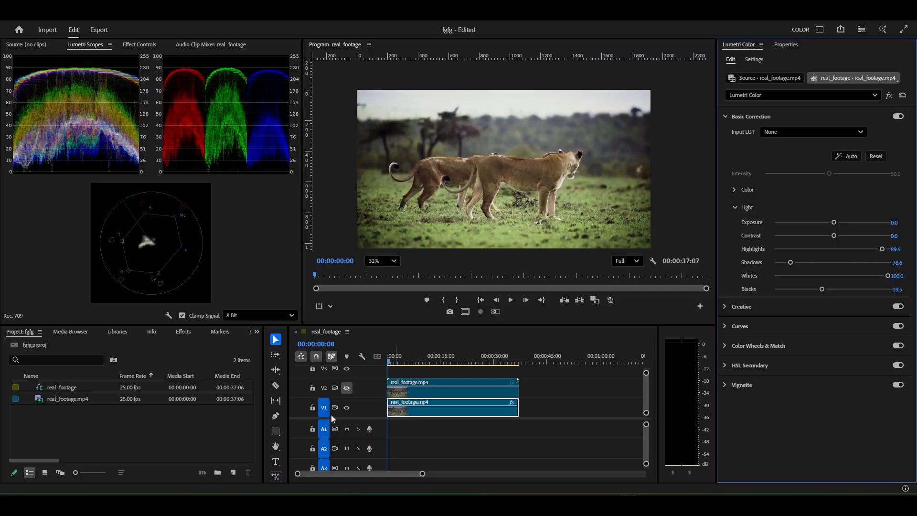
click(348, 387)
click(347, 388)
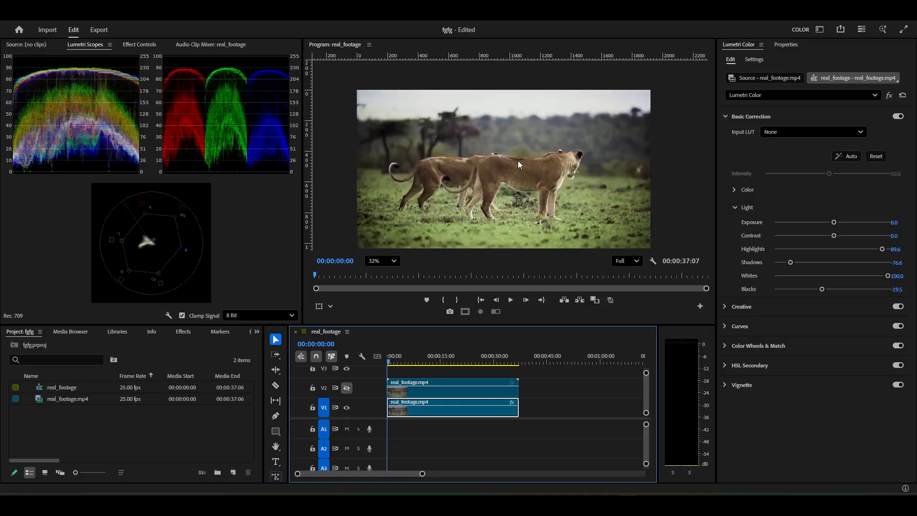
Collapse the Light controls and the Basic Correction section, and expand the Creative section
click(734, 207)
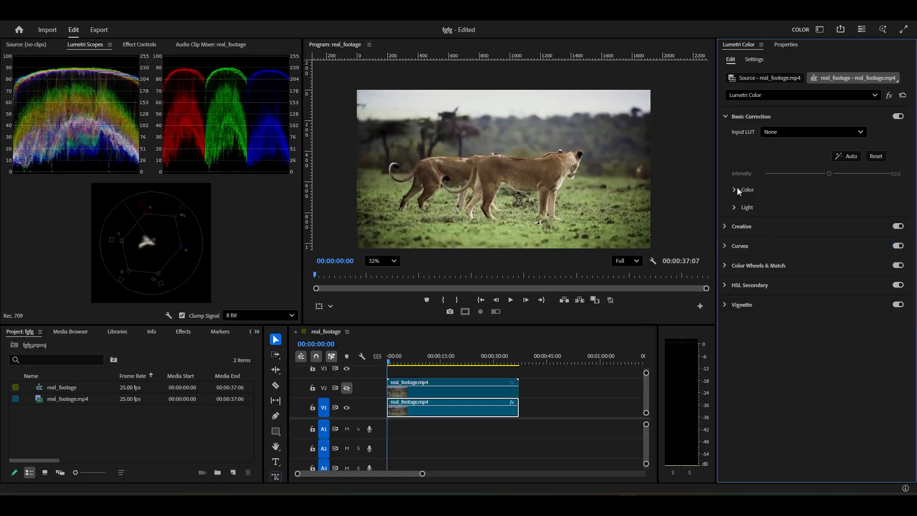
click(725, 118)
click(725, 116)
click(724, 116)
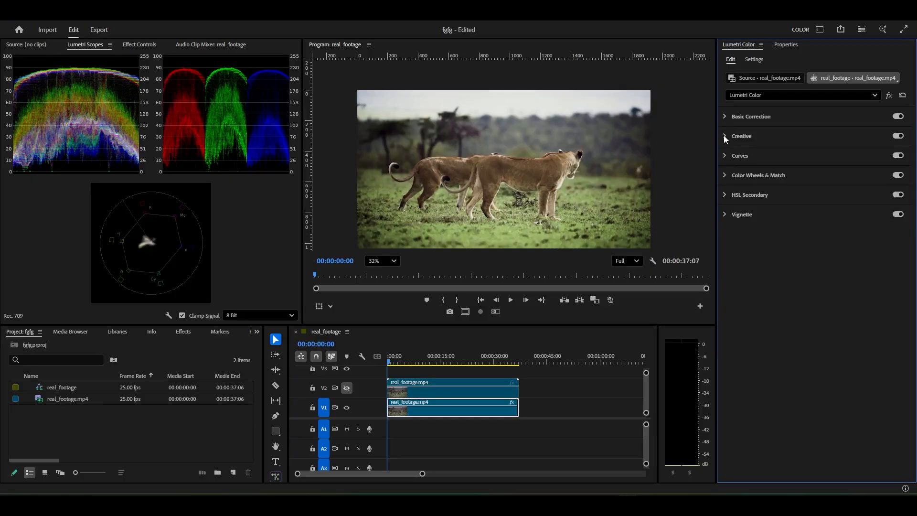
click(724, 136)
Try the Fuji F125 Kodak 2395 (by Adobe), SL BLUE DAY4NITE and SL CROSS LDR looks on the V1 clip
click(787, 150)
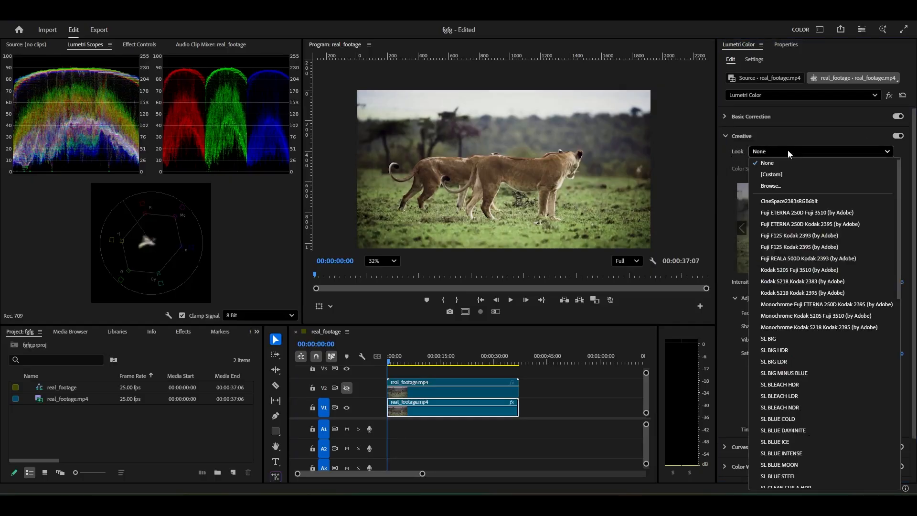
click(810, 249)
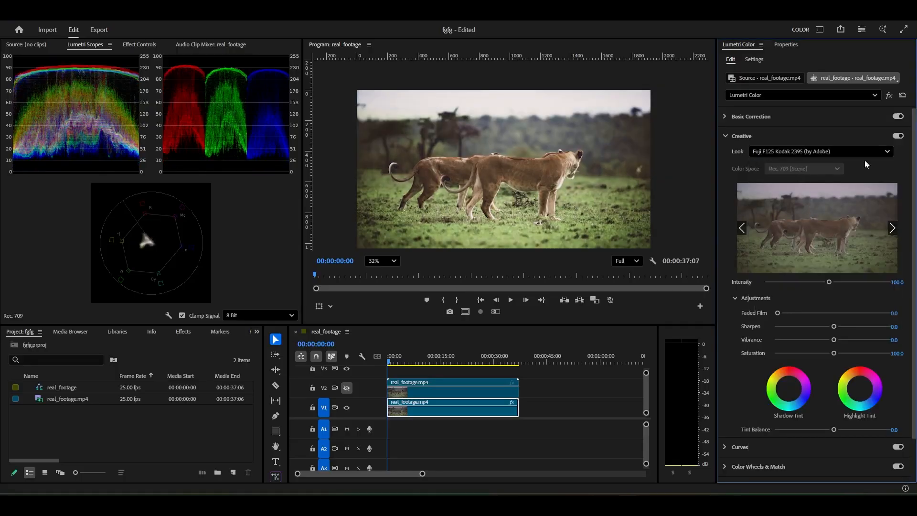
click(853, 139)
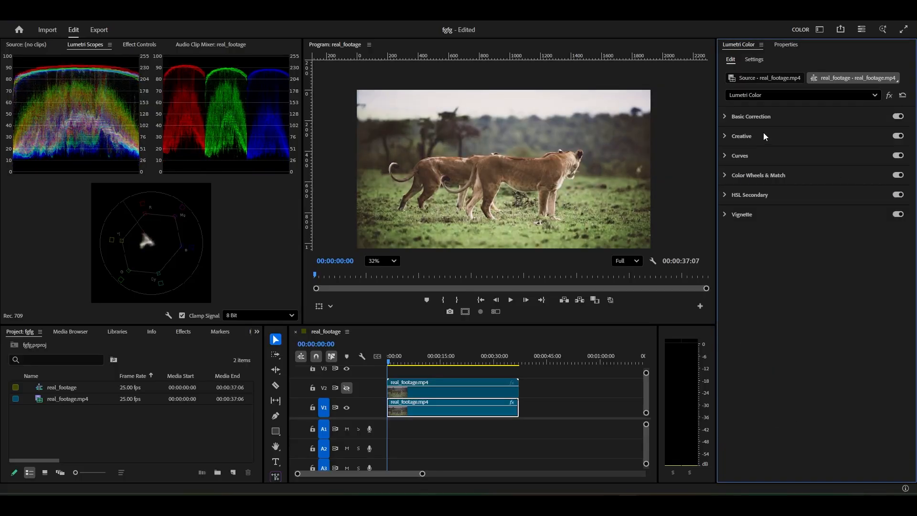
click(725, 136)
click(798, 150)
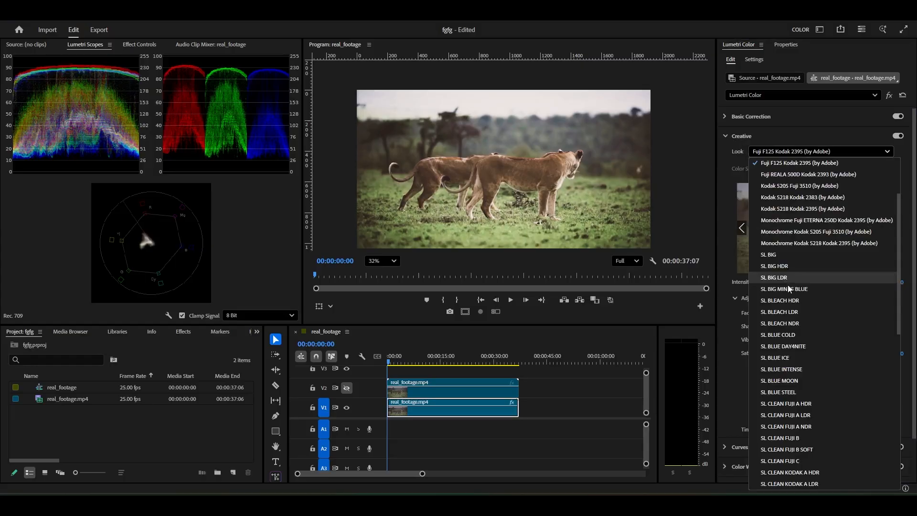
click(801, 345)
click(811, 151)
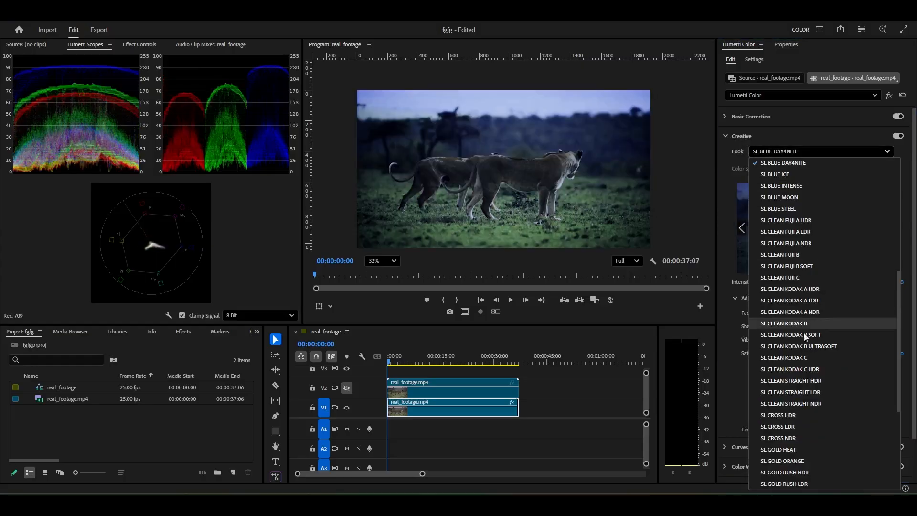
click(784, 430)
Try weaker and stronger Intensity values for the SL CROSS LDR look, ending at about 106.0
click(797, 149)
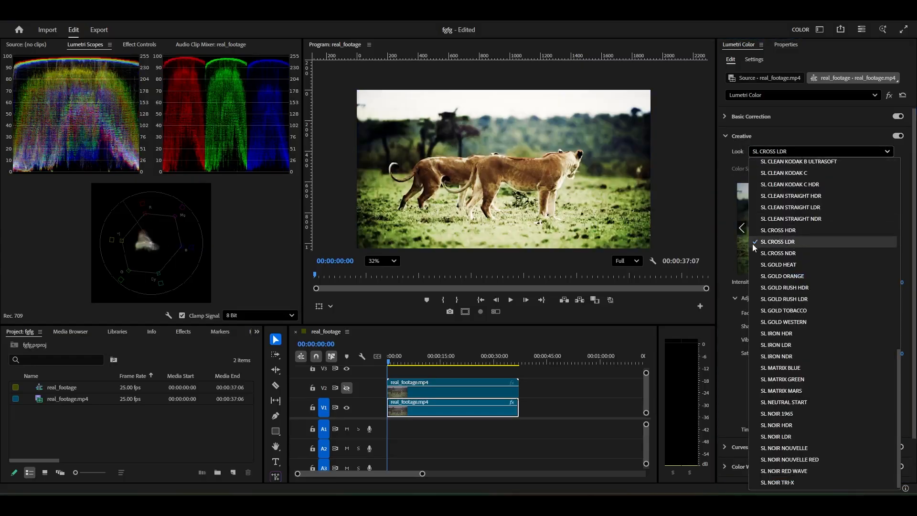
click(778, 151)
drag(829, 282, 808, 282)
drag(768, 281, 832, 283)
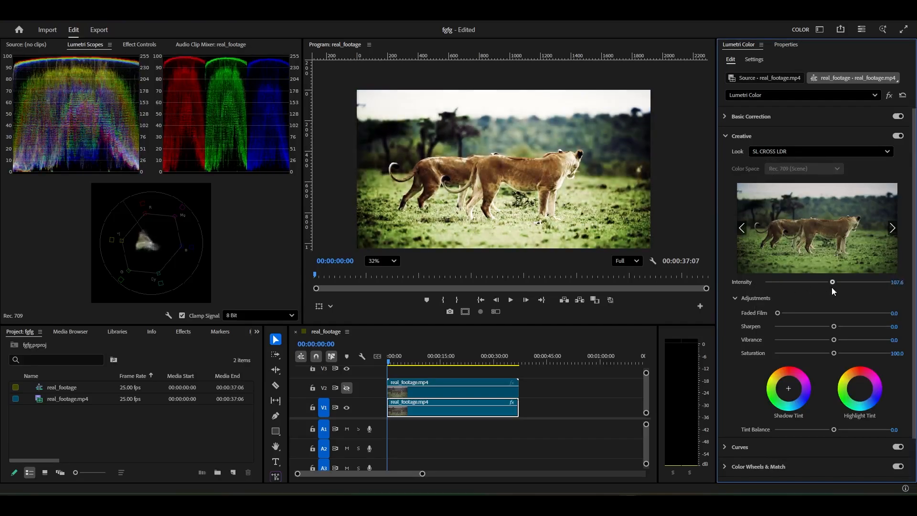
Try the SL NOIR 1965, SL NOIR NOUVELLE and SL GOLD RUSH LDR looks on the clip
click(815, 152)
click(783, 415)
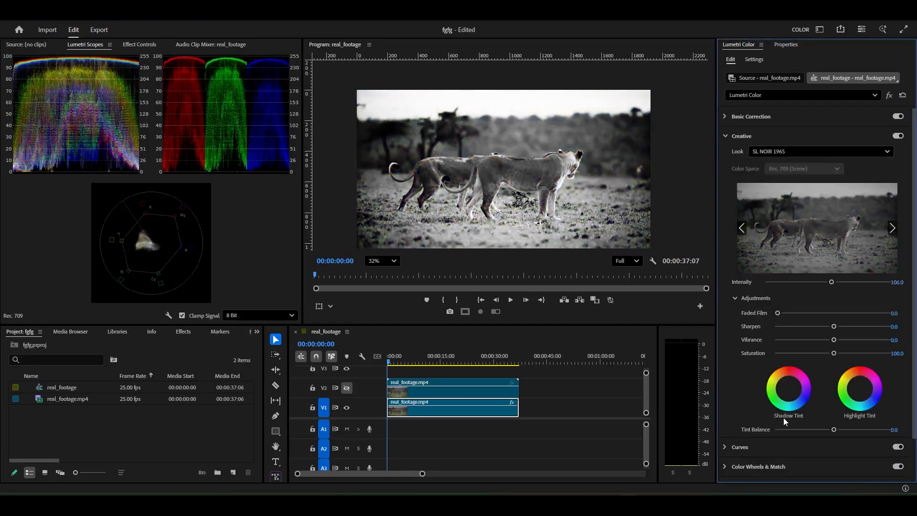
click(809, 148)
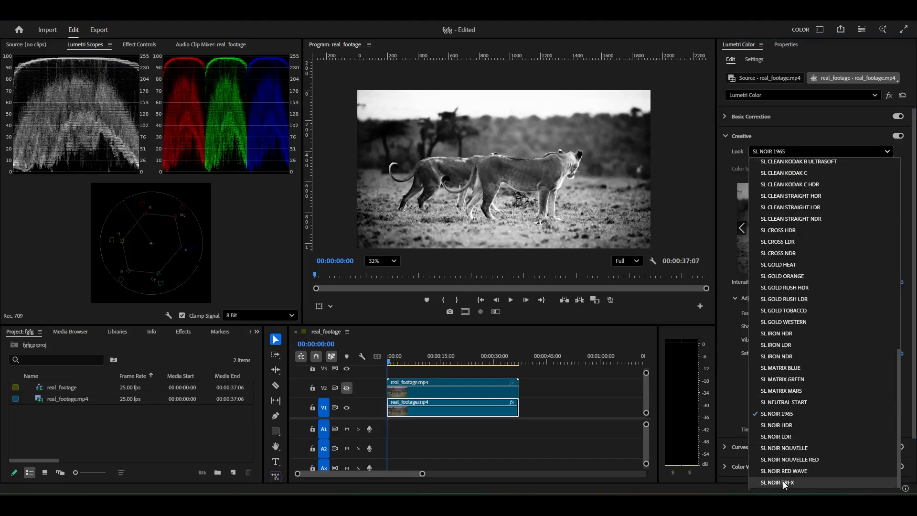
click(781, 447)
click(821, 152)
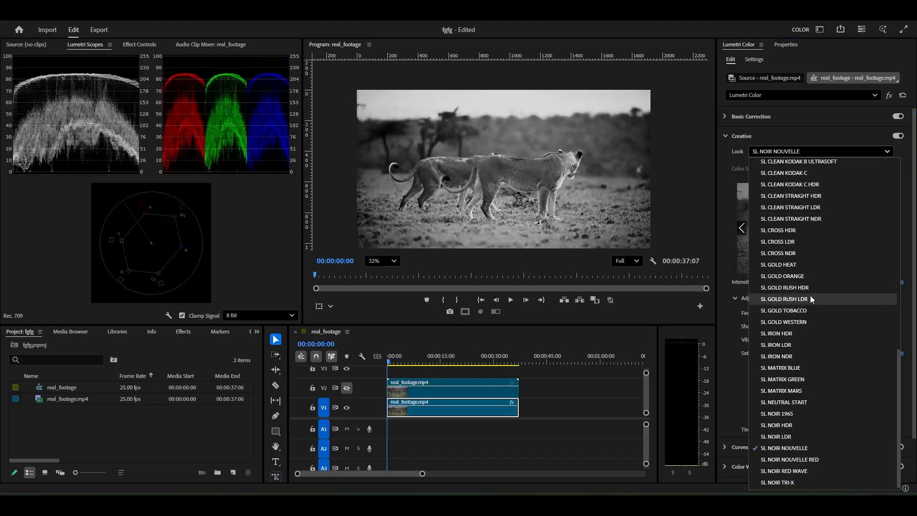
click(809, 297)
Lower the Creative look's Intensity to 37.5 and set the Look back to None
drag(831, 283, 790, 282)
click(802, 146)
scroll(794, 184, up, 5)
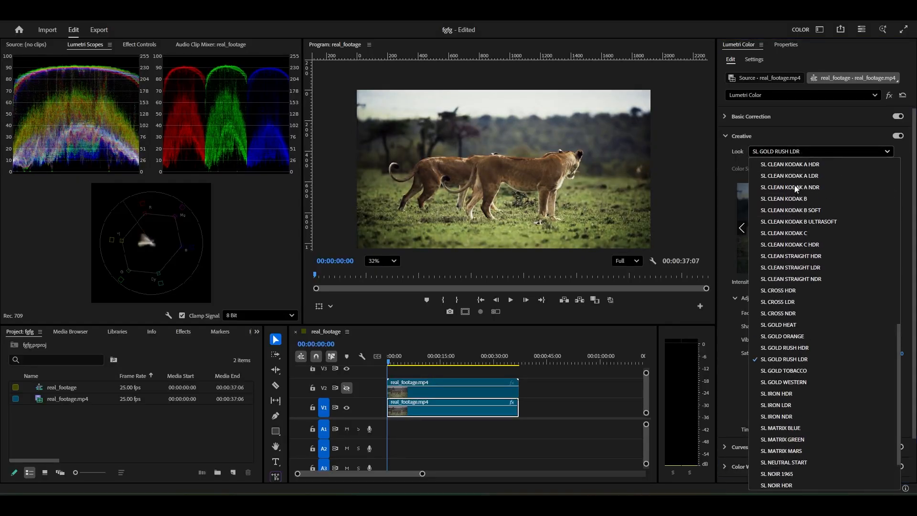
scroll(793, 186, up, 5)
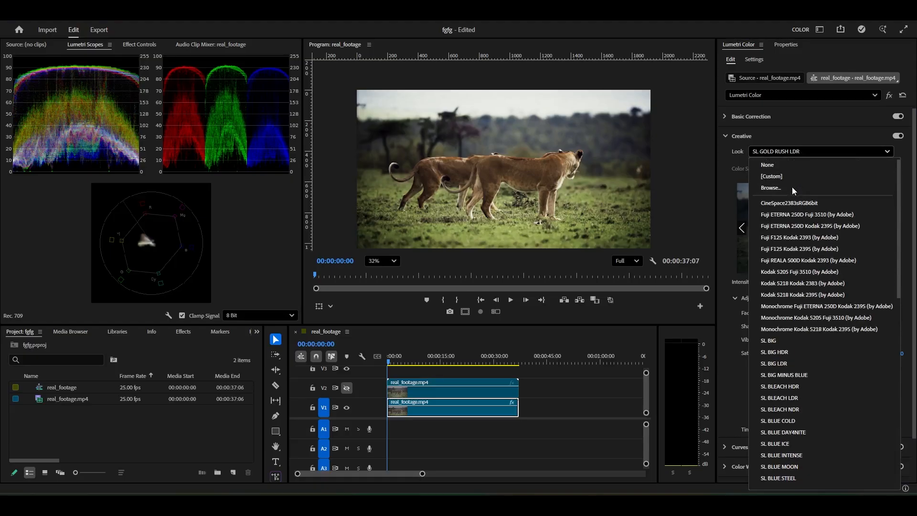
click(783, 164)
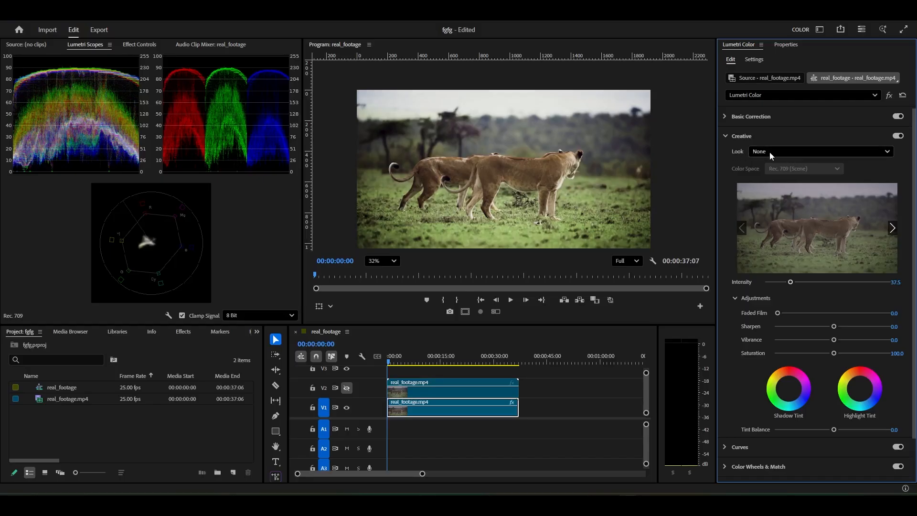
click(800, 152)
click(800, 152)
Try a Faded Film value of 62.3 on the clip and reset it to 0.0
scroll(732, 260, down, 3)
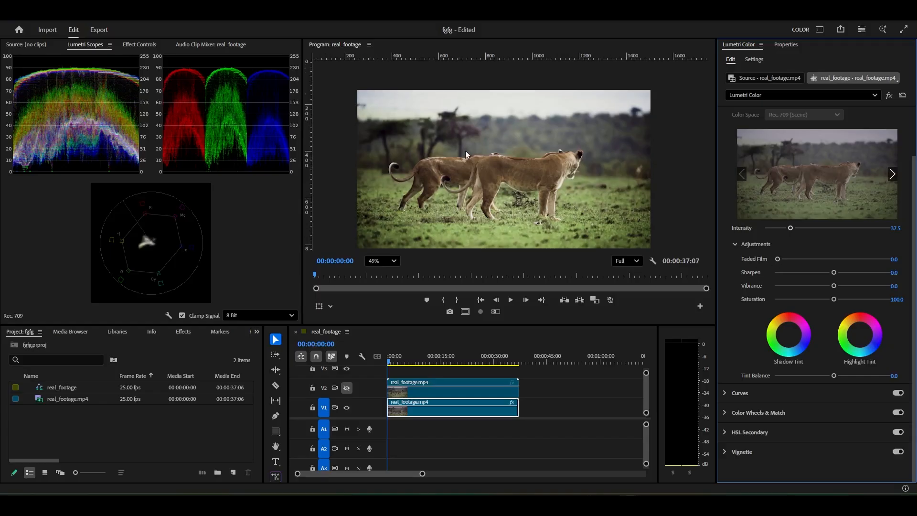
scroll(469, 162, up, 3)
drag(516, 172, 527, 113)
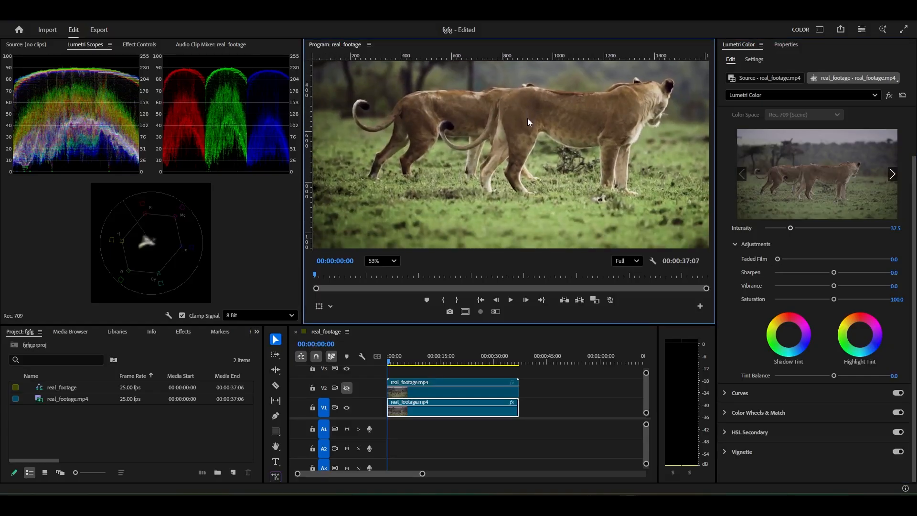
scroll(527, 119, down, 2)
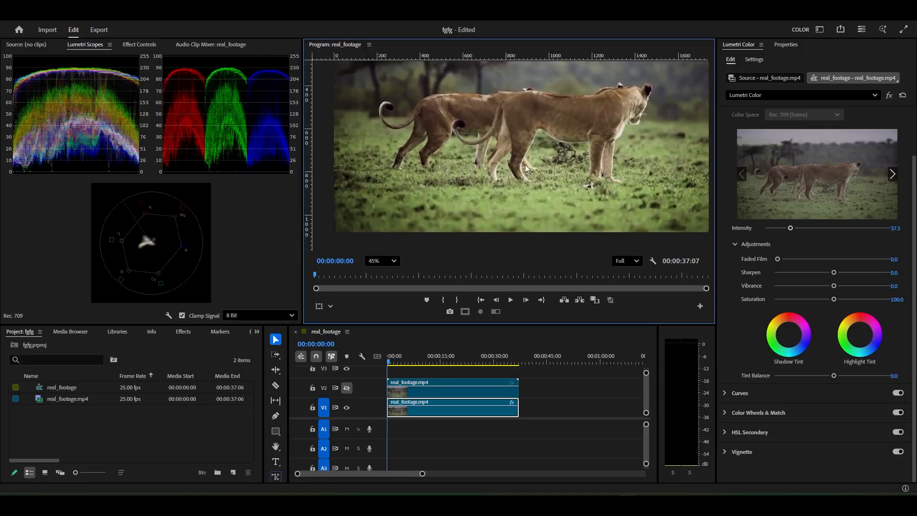
drag(525, 164, 526, 172)
drag(786, 261, 846, 260)
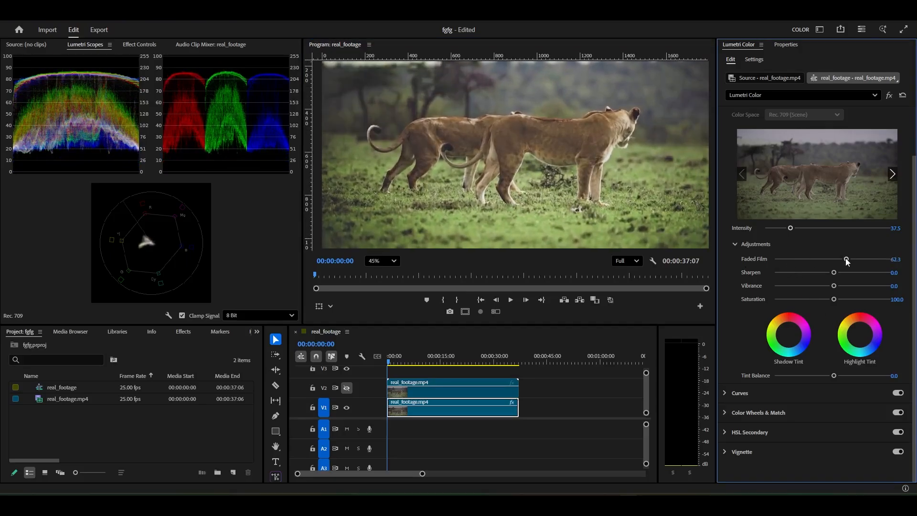
double_click(846, 259)
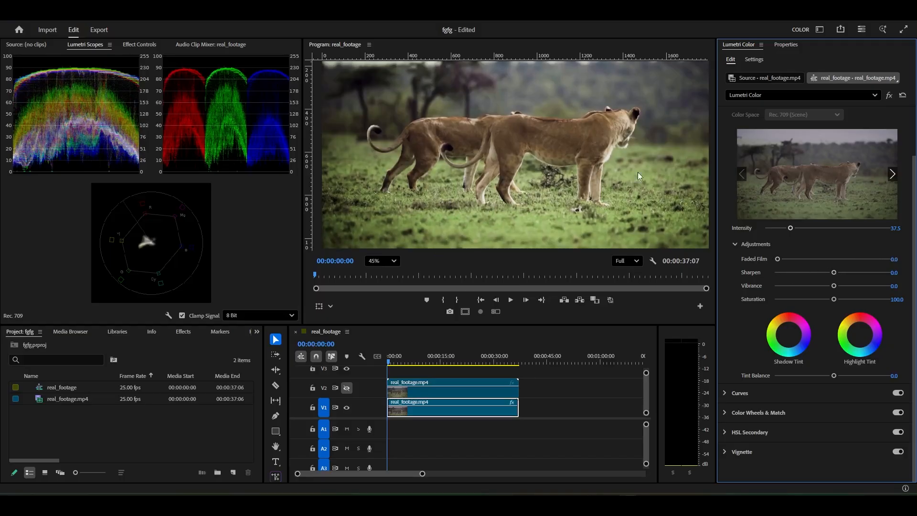
Set the clip's Creative Sharpen adjustment to 68.8, checking the detail on the lions
scroll(592, 144, down, 2)
drag(832, 274, 858, 271)
scroll(574, 134, up, 1)
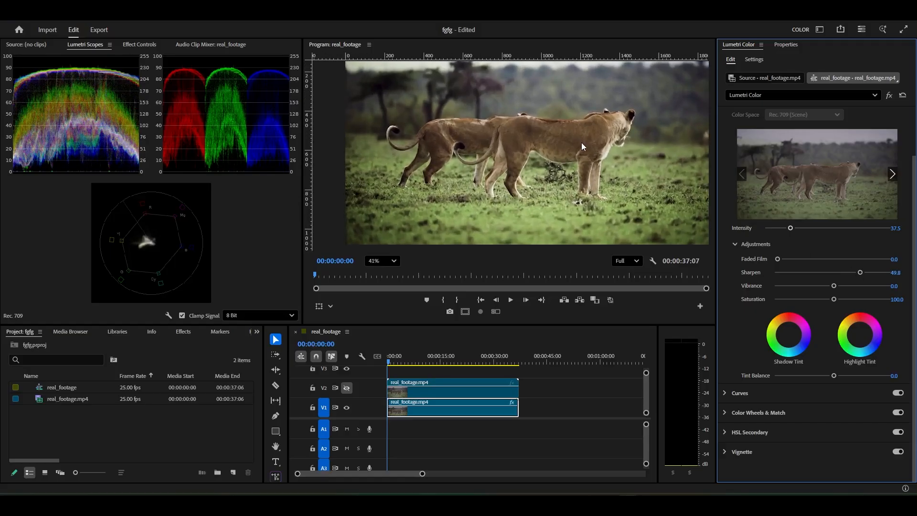
scroll(569, 161, up, 5)
mouse_move(860, 272)
mouse_down()
mouse_move(873, 274)
mouse_move(769, 278)
mouse_move(885, 276)
mouse_move(858, 274)
mouse_up()
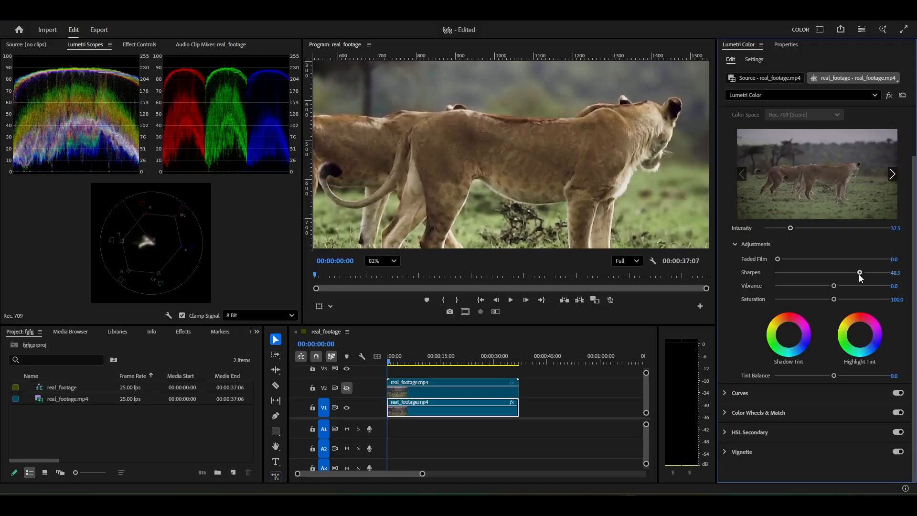
scroll(511, 111, down, 4)
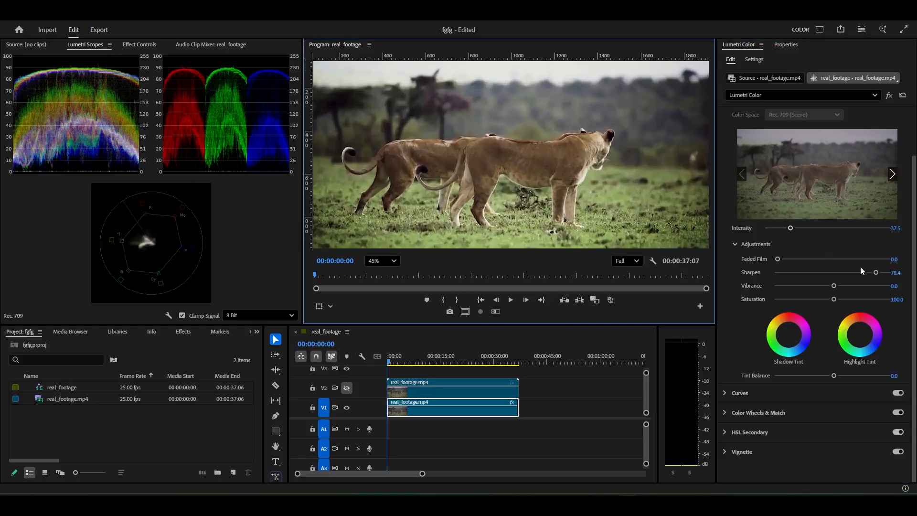
drag(877, 272, 870, 272)
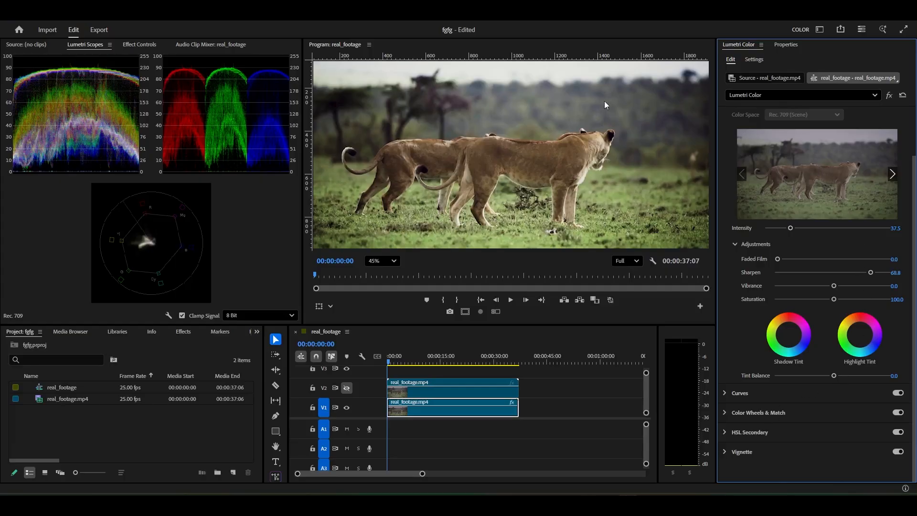
Examine the sharpened lions and grass in the Program monitor, both close up and across the full frame
scroll(599, 104, down, 3)
scroll(597, 104, up, 1)
drag(586, 107, 576, 117)
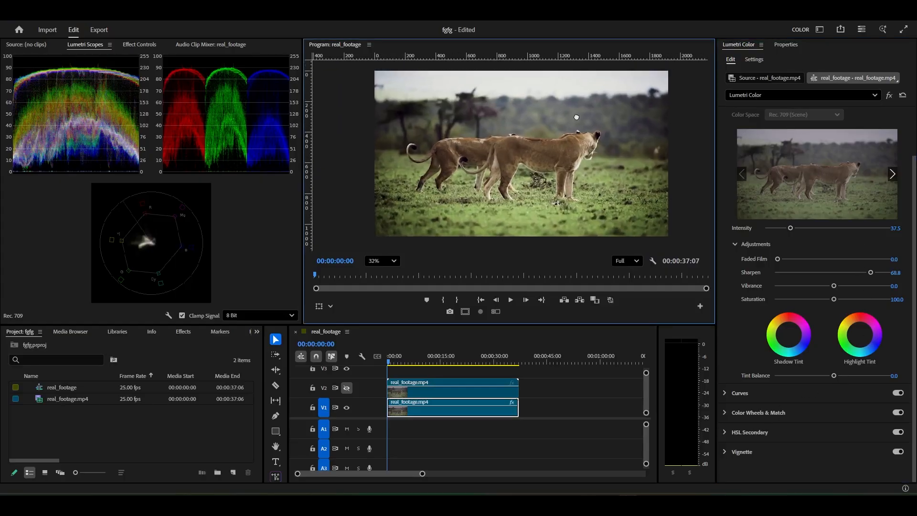
scroll(597, 186, up, 1)
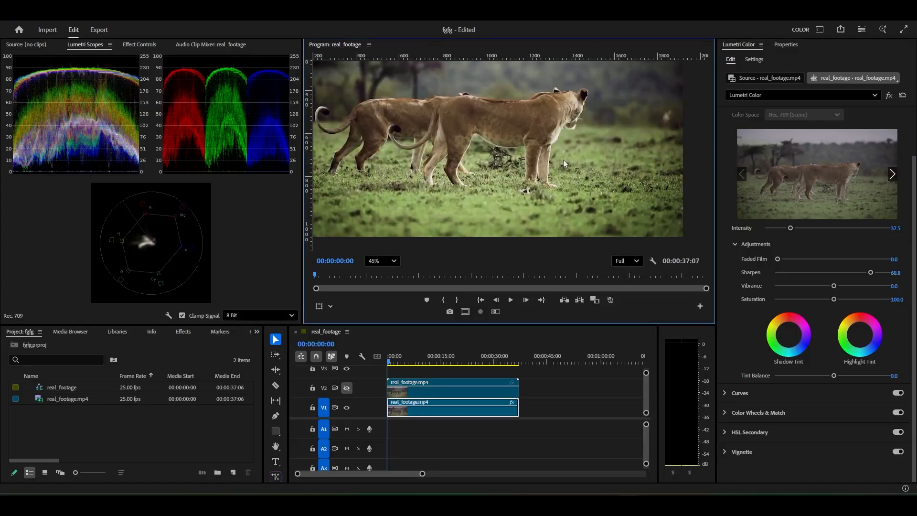
drag(521, 123, 412, 141)
scroll(612, 111, down, 1)
right_click(412, 141)
click(596, 100)
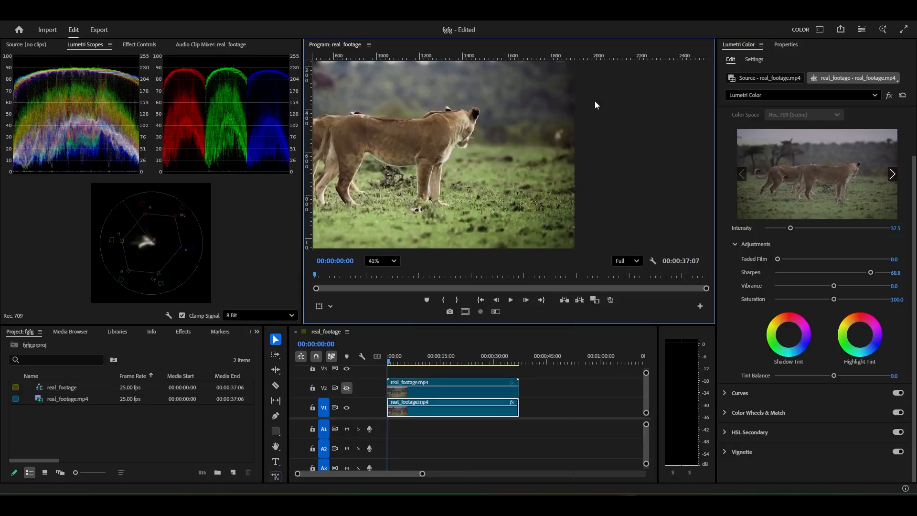
drag(509, 117, 615, 96)
scroll(587, 107, down, 2)
drag(316, 185, 329, 185)
scroll(329, 184, up, 3)
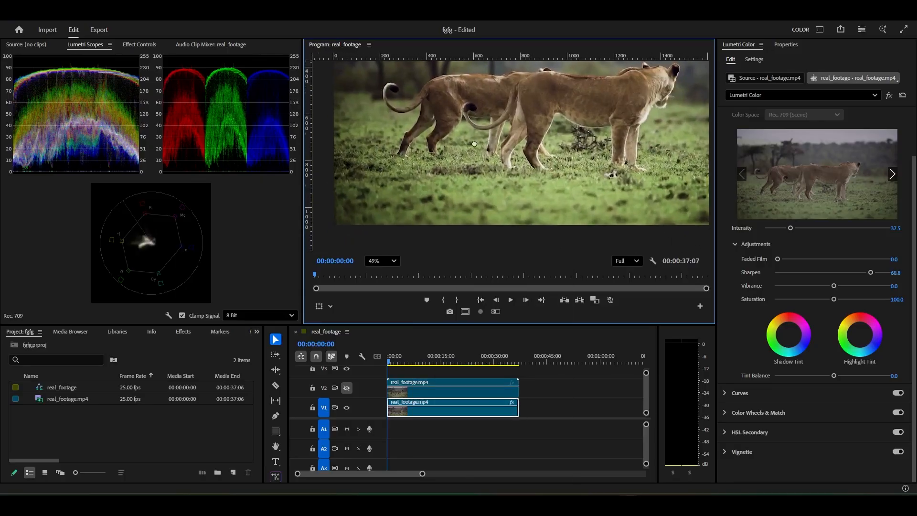
drag(683, 79, 544, 141)
scroll(626, 120, up, 3)
scroll(474, 180, up, 6)
drag(488, 179, 521, 120)
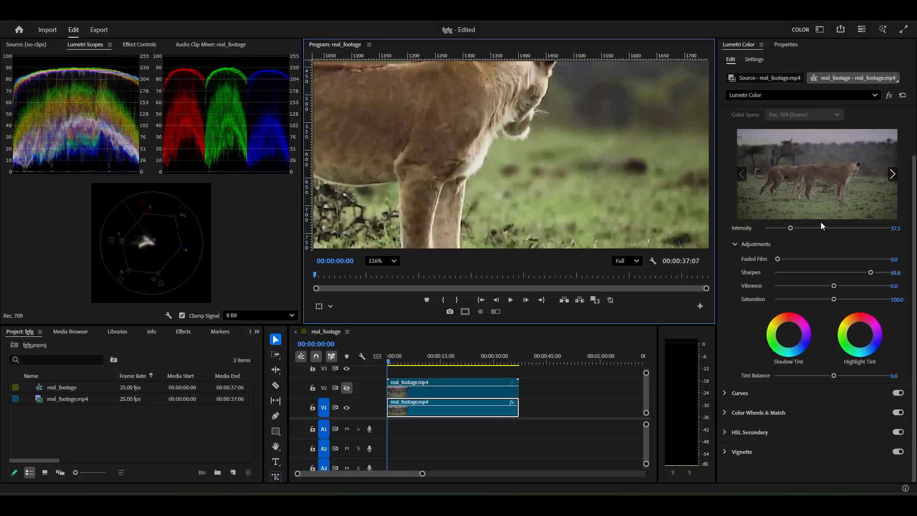
Try a Creative Saturation of 200.0 on the clip and reset it to 100.0
drag(838, 299, 888, 298)
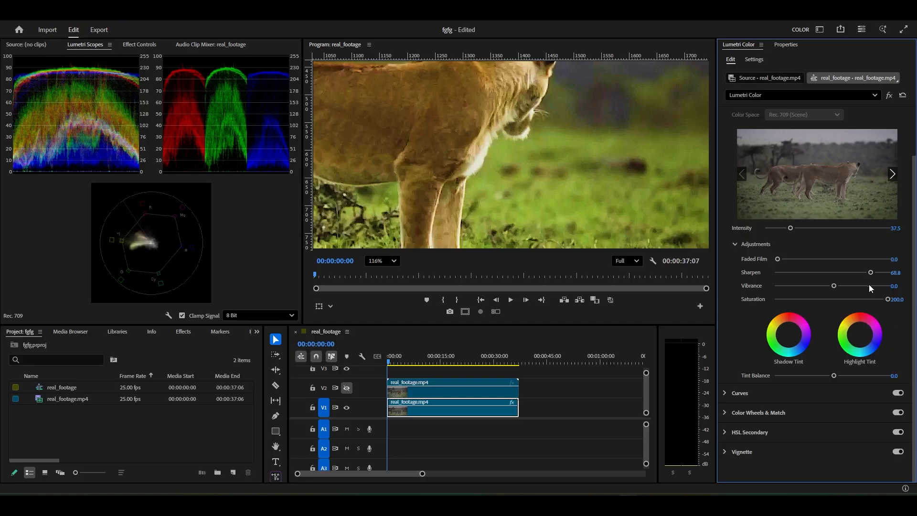
scroll(492, 177, down, 5)
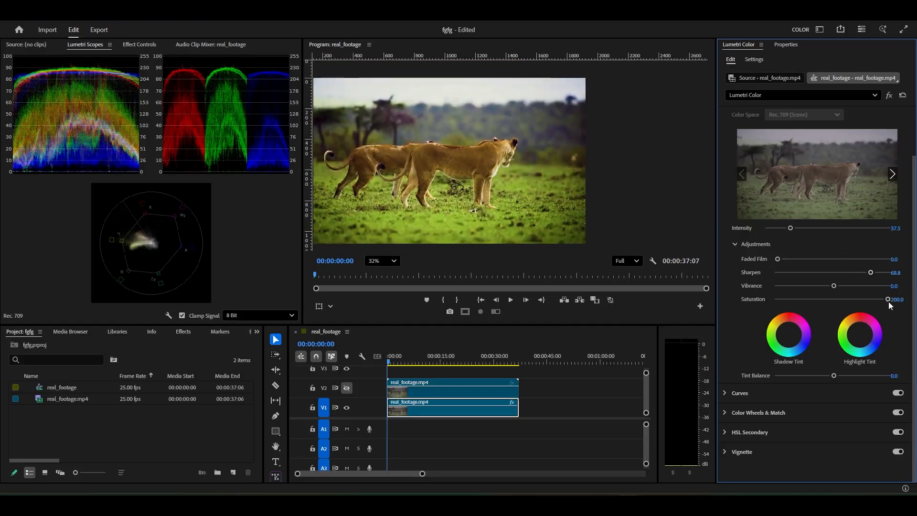
double_click(887, 299)
scroll(429, 153, up, 2)
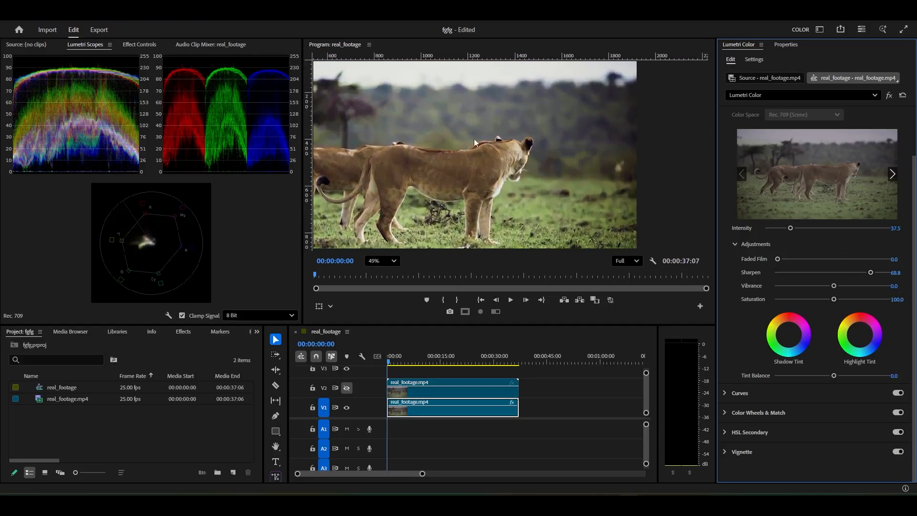
Raise the clip's Creative Vibrance to 50.6 and check the colors close up and at full frame
scroll(474, 141, down, 3)
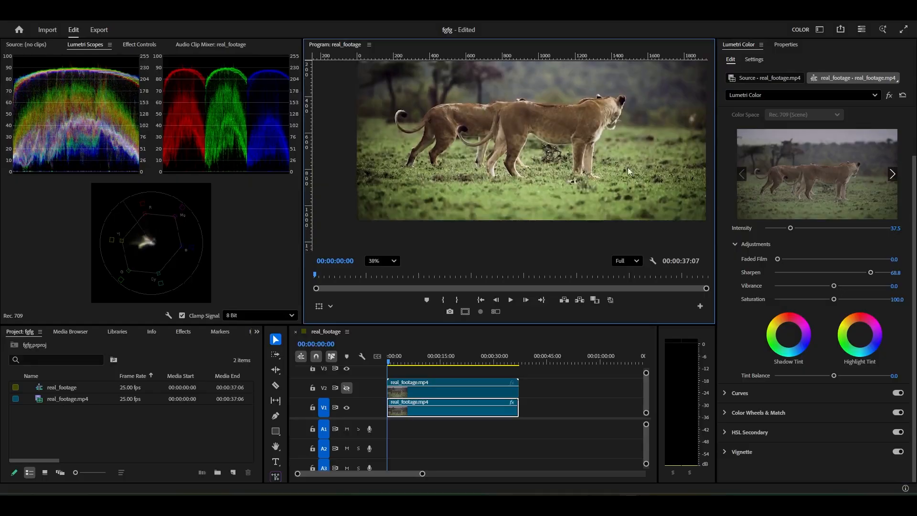
mouse_move(843, 285)
mouse_down()
mouse_move(874, 285)
mouse_move(849, 291)
mouse_move(860, 291)
mouse_up()
scroll(640, 139, up, 5)
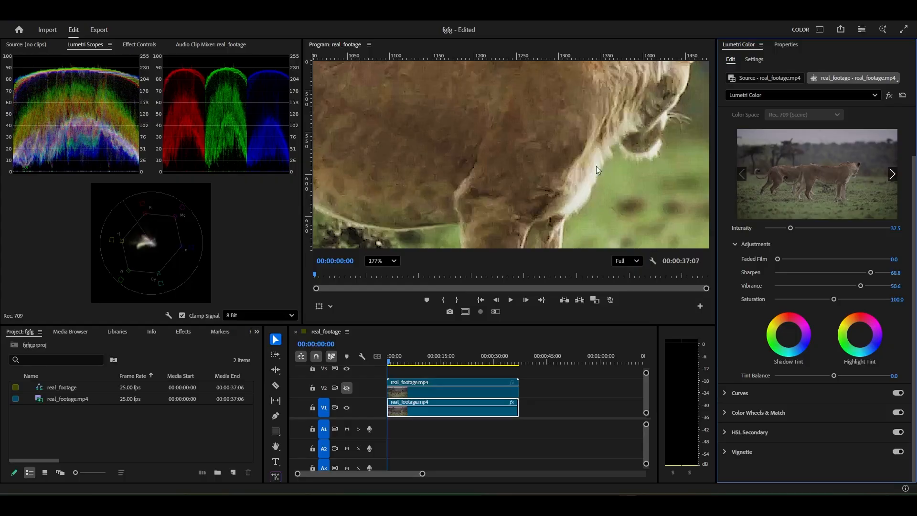
scroll(596, 165, down, 5)
scroll(460, 149, down, 2)
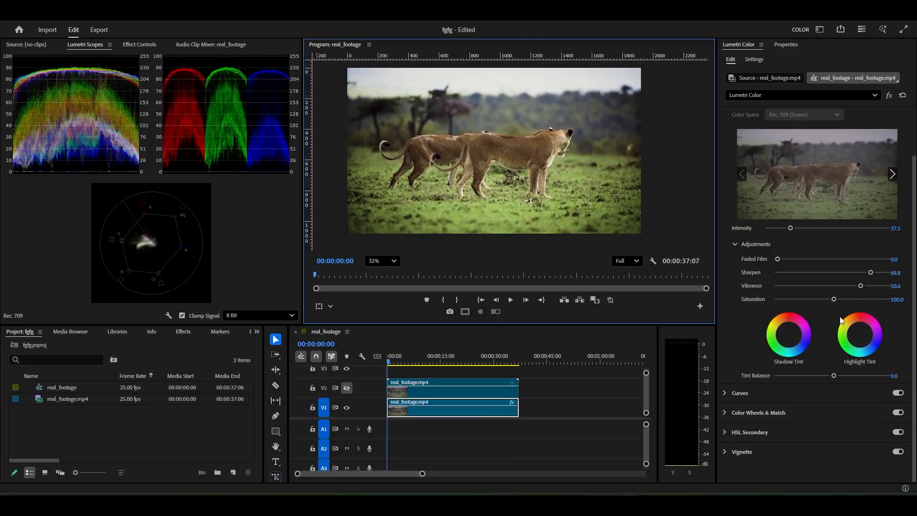
Set the clip's Creative Sharpen to 55.0 and Vibrance to 44.6, comparing the result with the original on V2
drag(858, 285, 858, 286)
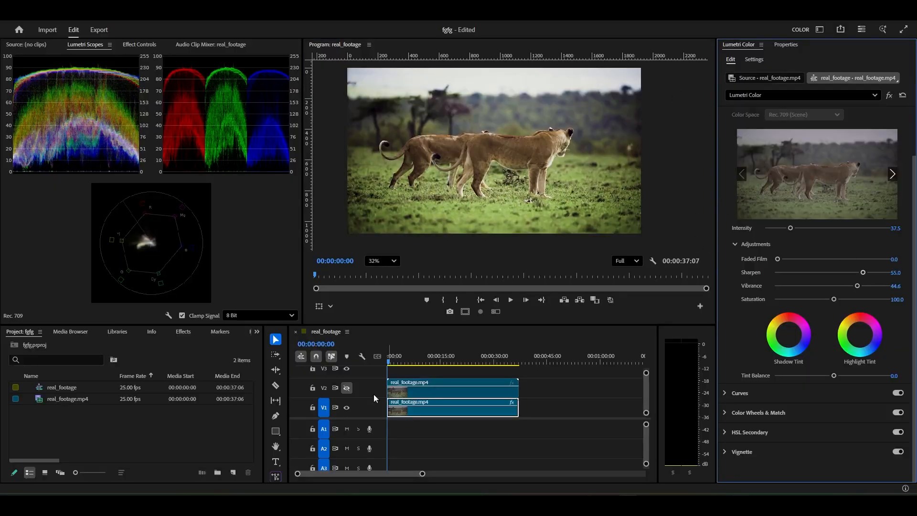
click(342, 391)
click(343, 391)
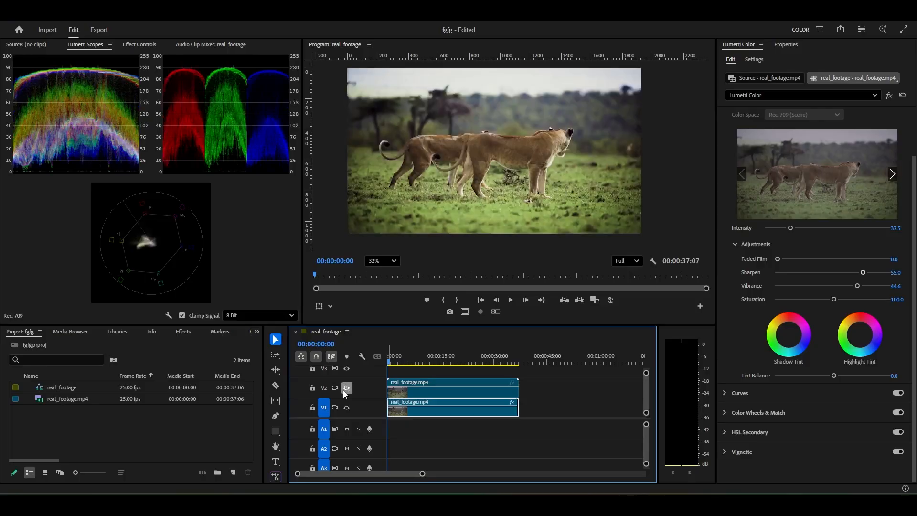
click(343, 390)
click(343, 391)
click(343, 390)
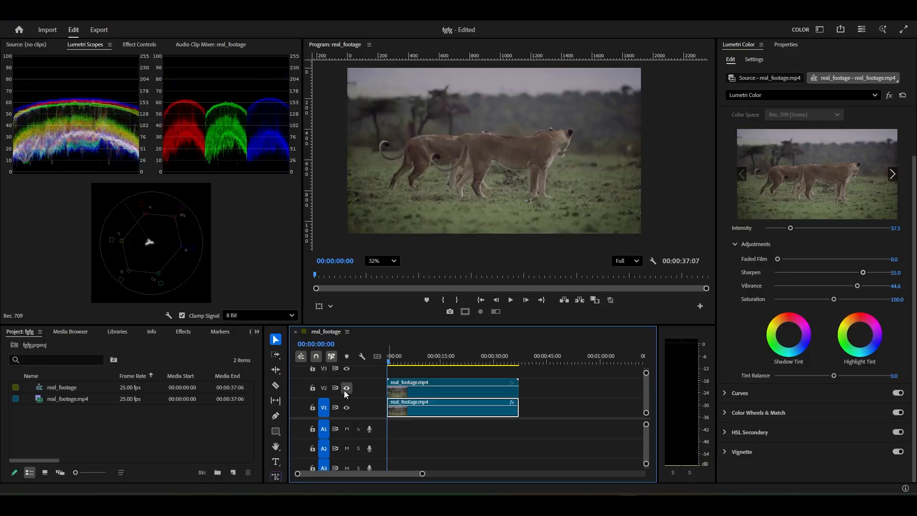
click(343, 391)
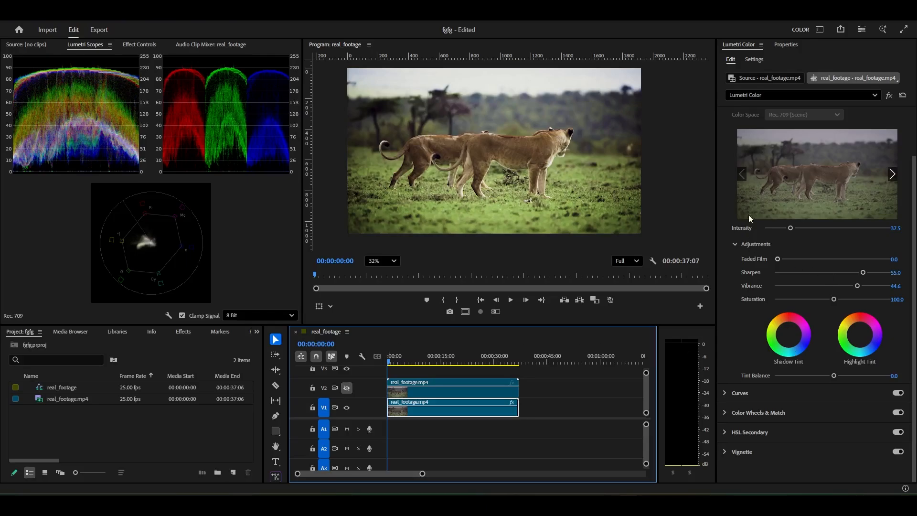
Try a Tint Balance of -61.0 and a slight Highlight Tint shift in Creative, resetting both to neutral
scroll(749, 214, up, 2)
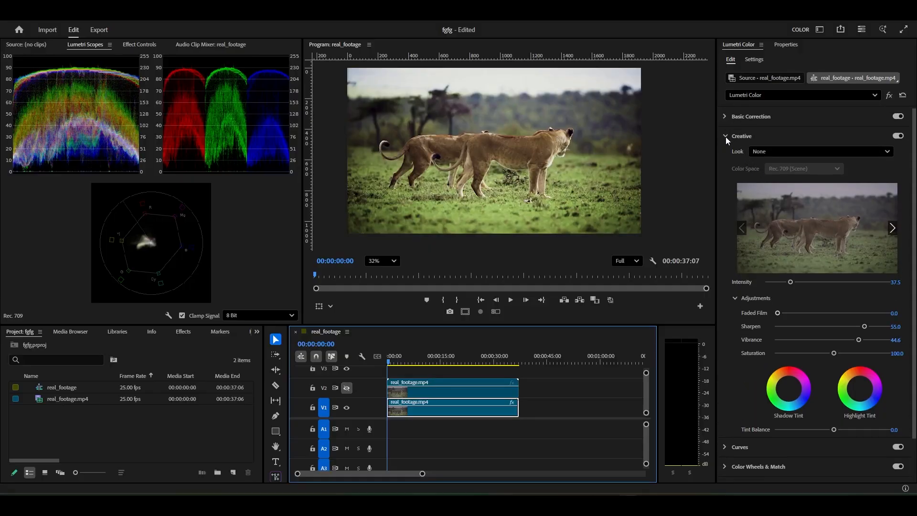
scroll(731, 190, down, 2)
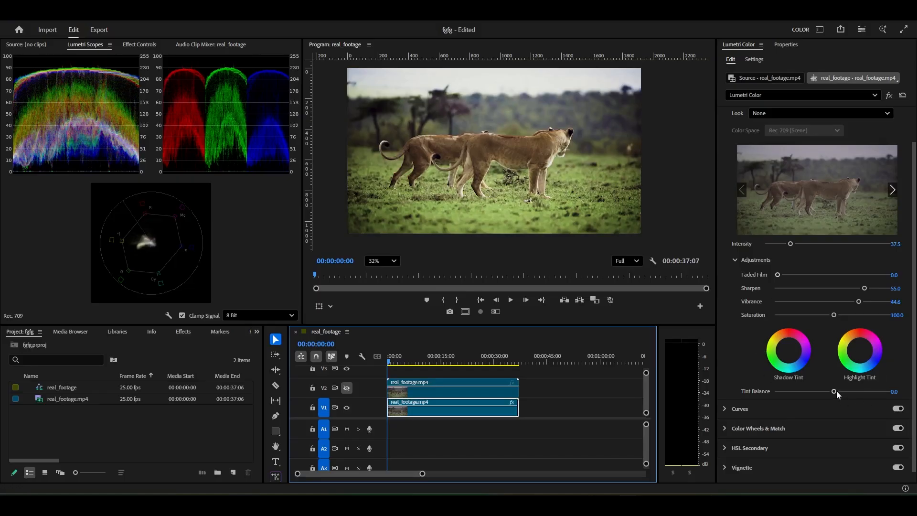
drag(835, 390, 863, 390)
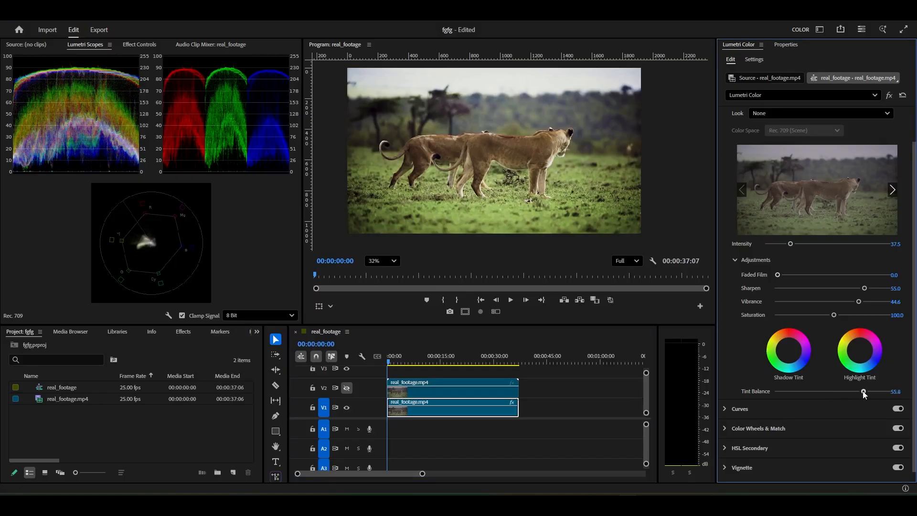
double_click(798, 391)
drag(863, 352, 859, 354)
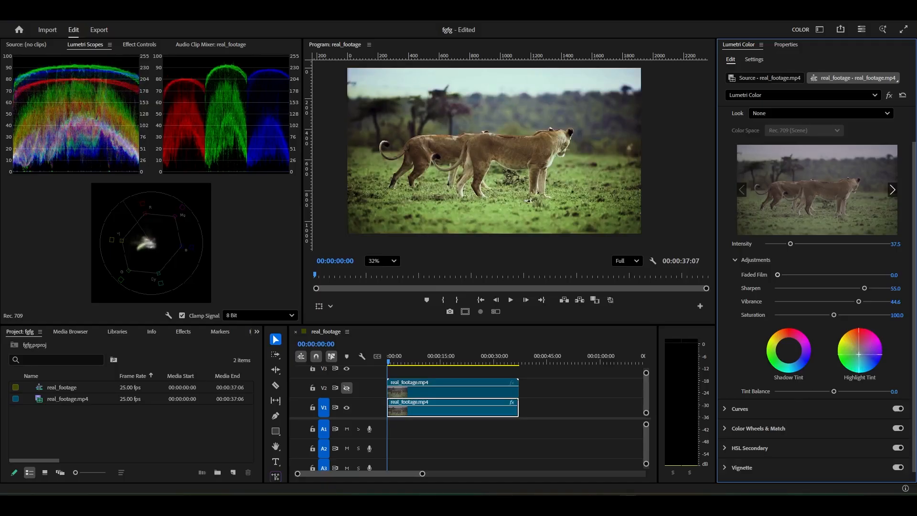
double_click(859, 353)
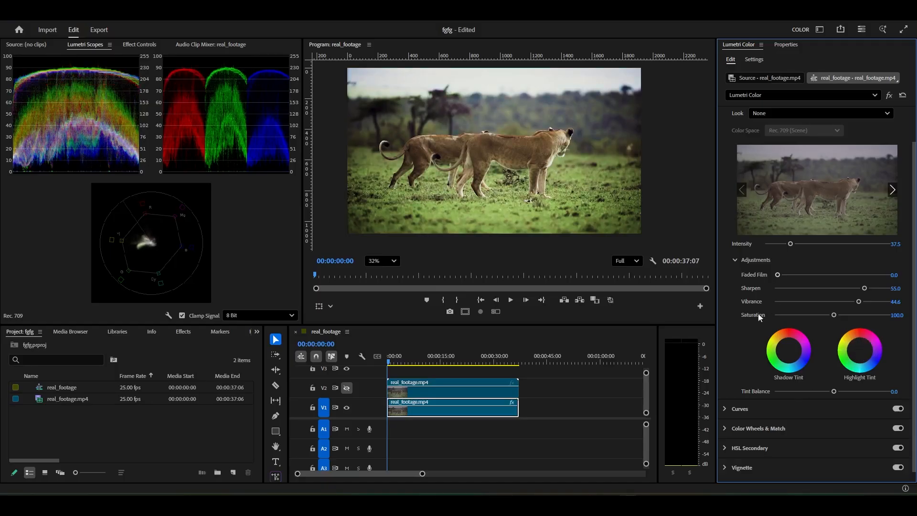
Readjust the Creative Sharpen amount and switch from the Creative section to Curves
drag(867, 287, 852, 289)
click(733, 262)
click(726, 136)
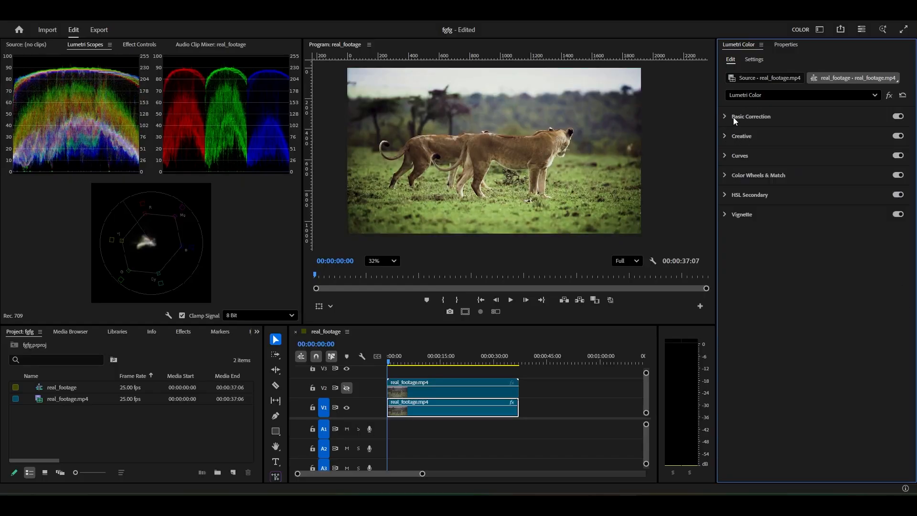
click(724, 155)
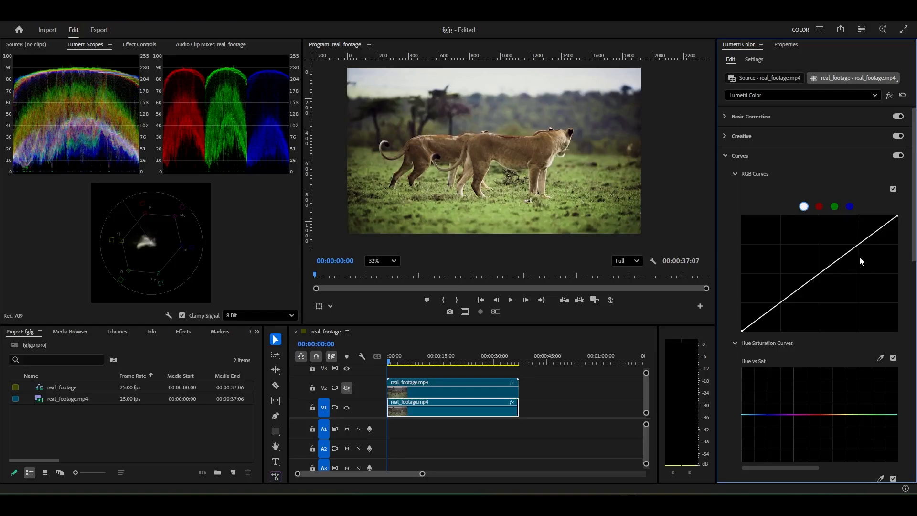
Try a contrast S-curve with lowered shadows and raised highlights on the white RGB curve, and reset it to a straight line
click(862, 243)
drag(782, 304, 788, 306)
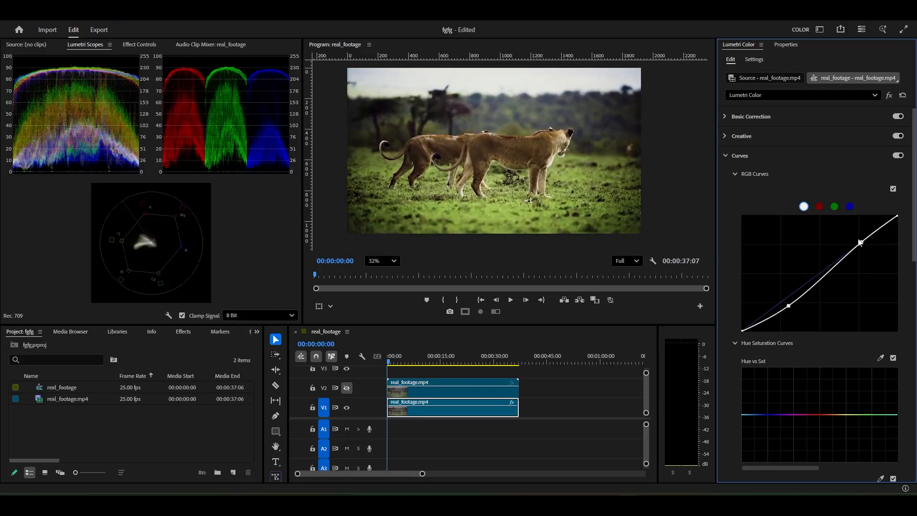
drag(860, 243, 851, 231)
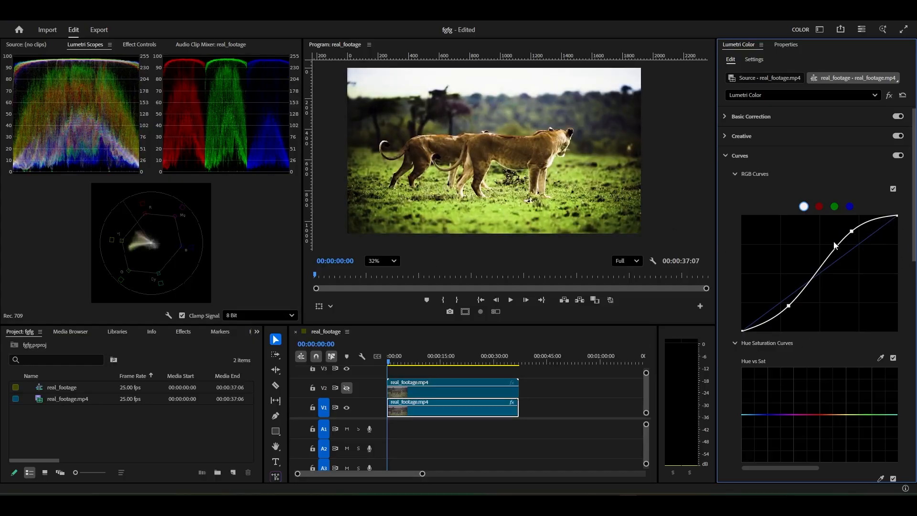
drag(852, 231, 851, 232)
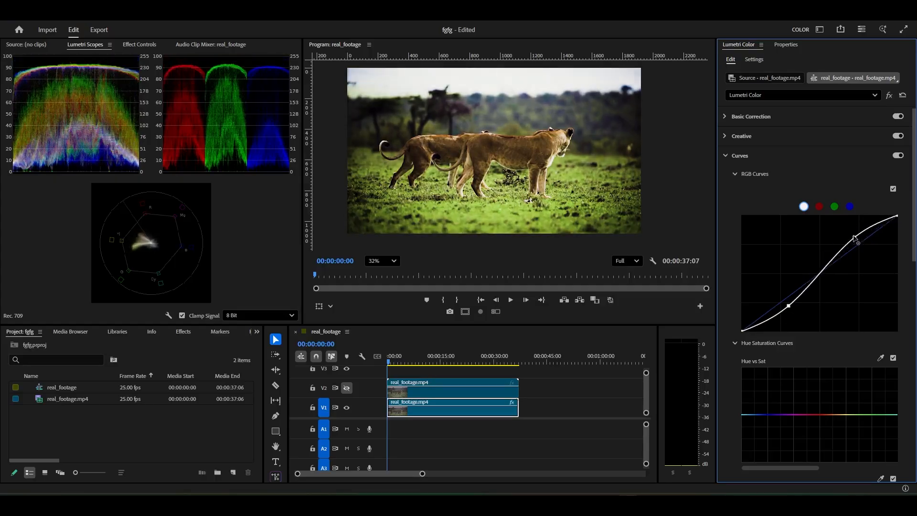
drag(793, 304, 795, 313)
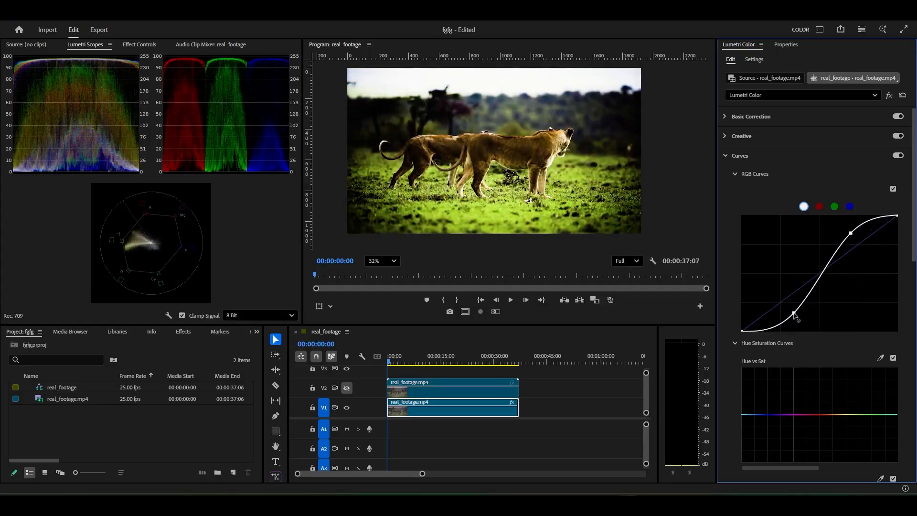
double_click(796, 310)
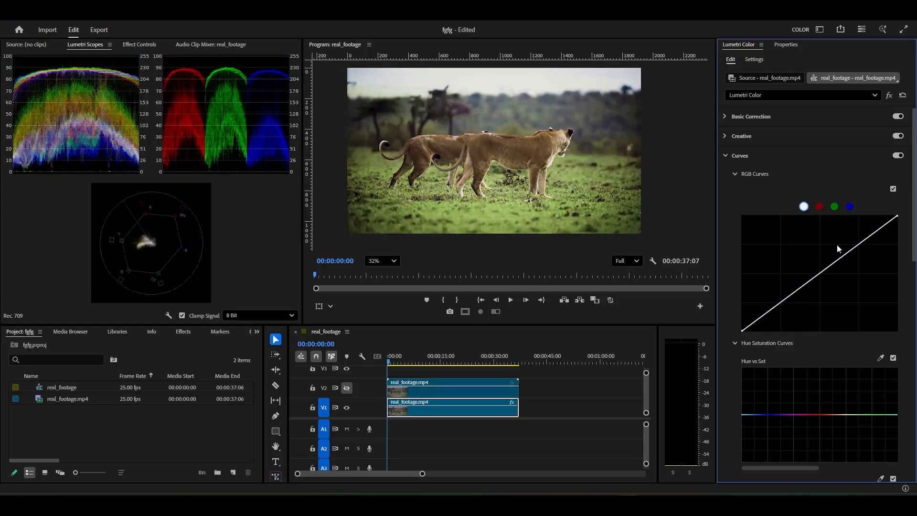
Collapse the RGB Curves and bring the Hue Saturation Curves into view
click(734, 174)
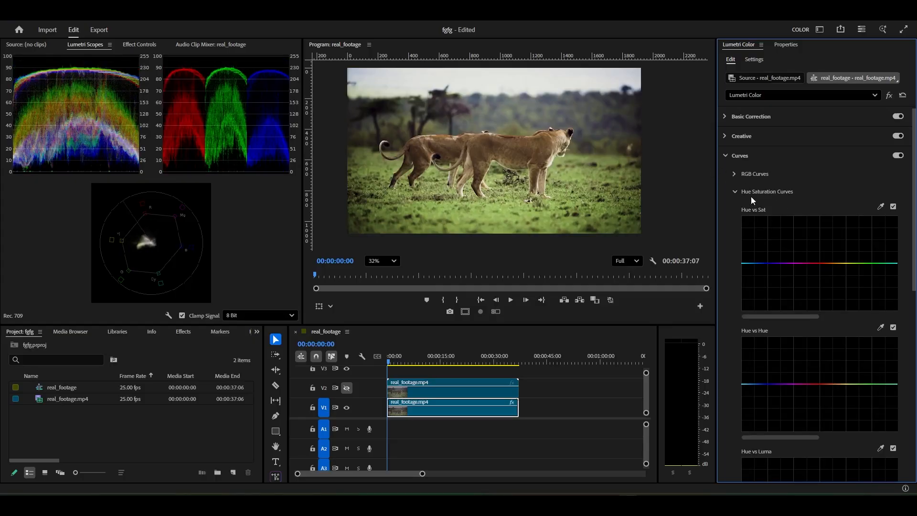
scroll(750, 191, down, 3)
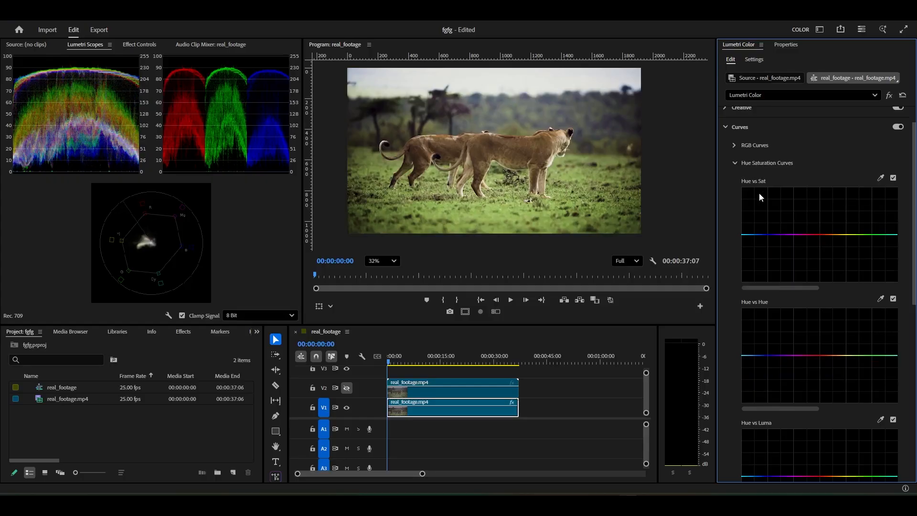
scroll(579, 193, down, 2)
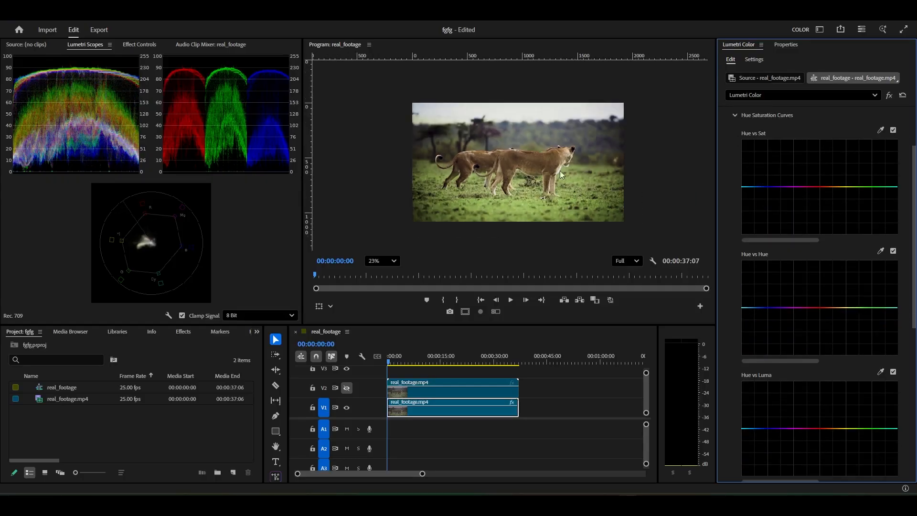
Enlarge the Program monitor by shrinking the timeline's height and the scopes' width, keeping tracks V1 and V2 in view
scroll(560, 170, up, 2)
drag(428, 332, 429, 396)
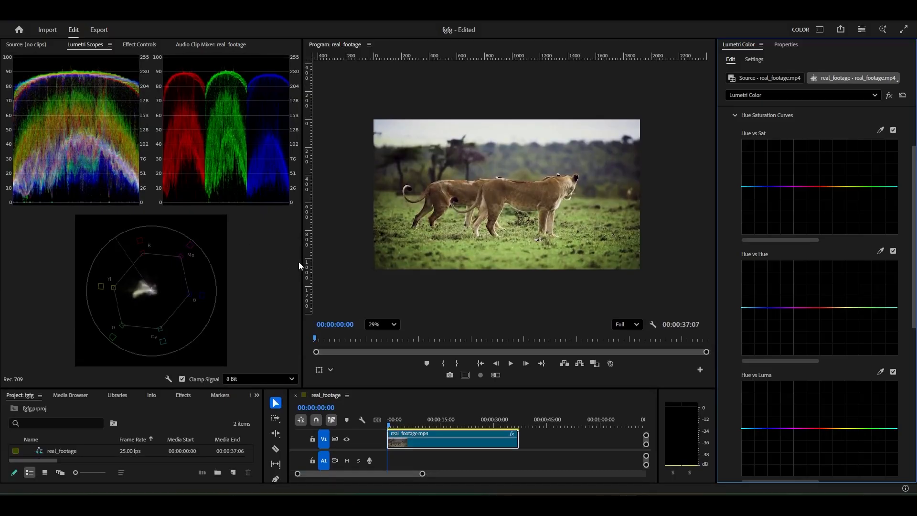
drag(303, 254, 258, 254)
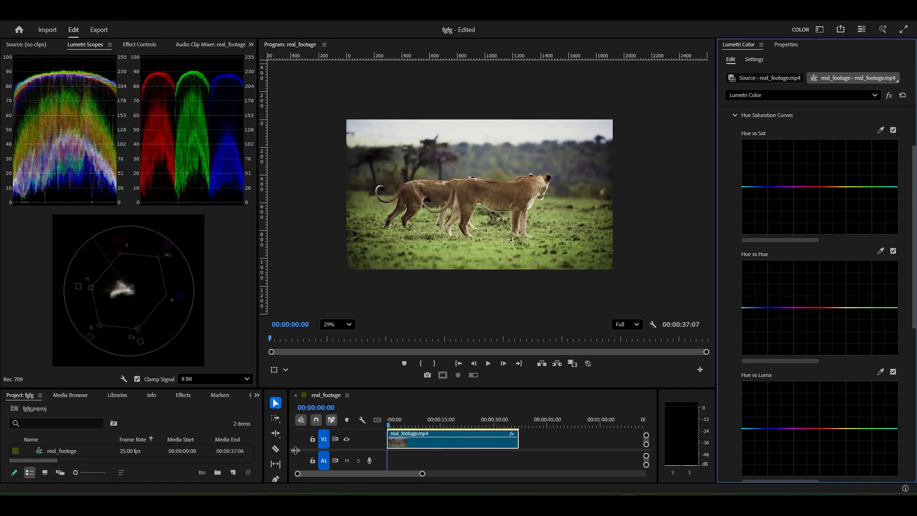
drag(296, 450, 300, 472)
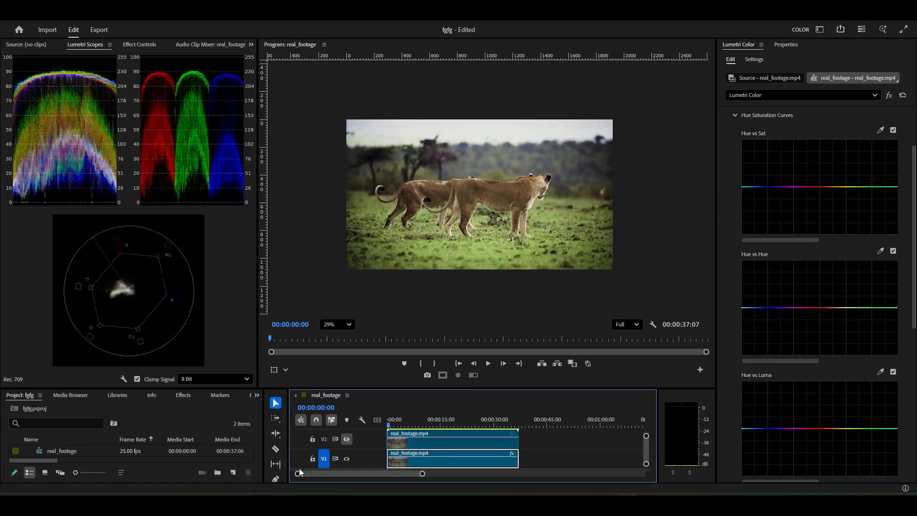
Try sampling the grass for Hue vs Sat and boosting its green saturation strongly, and clear the curve points
scroll(466, 248, up, 1)
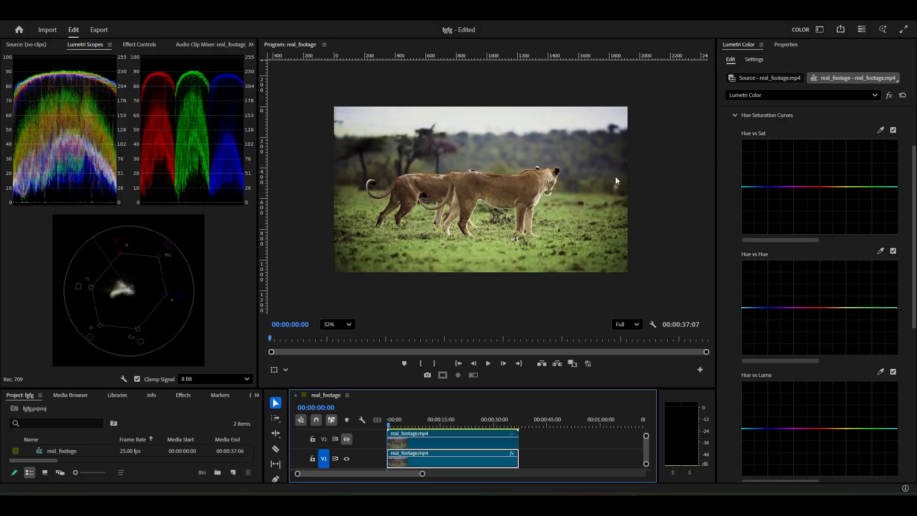
scroll(542, 190, up, 3)
drag(480, 207, 505, 161)
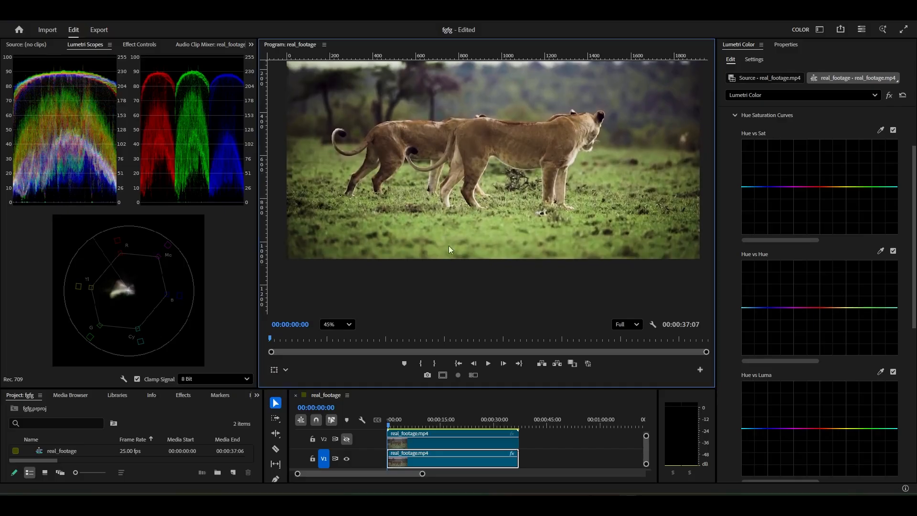
click(880, 131)
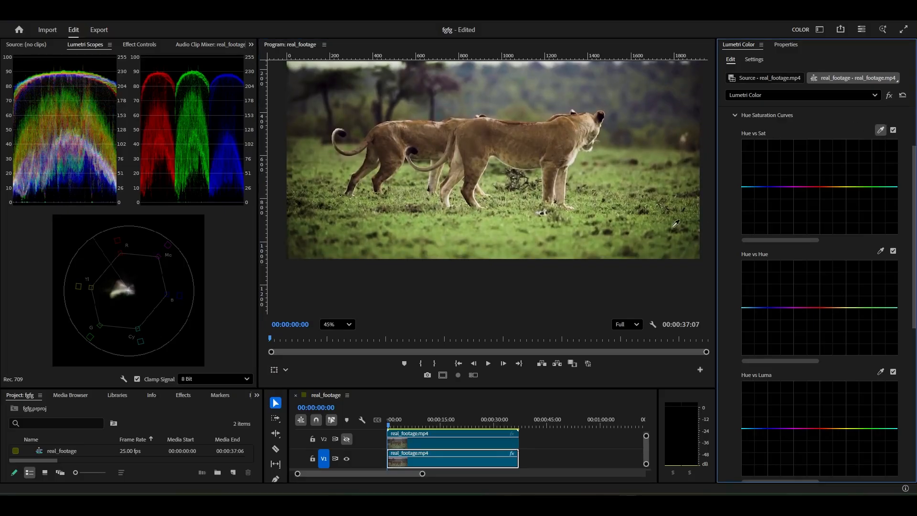
click(511, 217)
mouse_move(858, 188)
mouse_down()
mouse_move(858, 158)
mouse_move(861, 185)
mouse_move(860, 176)
mouse_up()
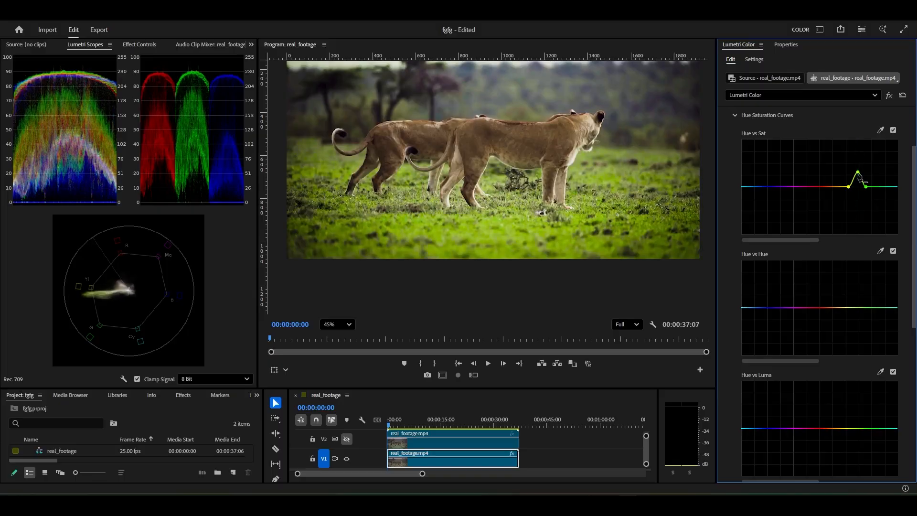
key(ctrl+z)
double_click(865, 187)
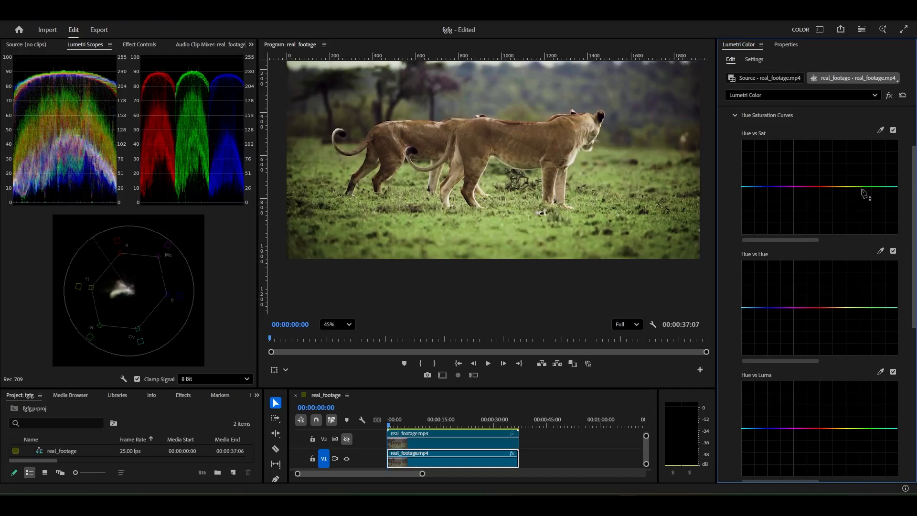
Sample the grass for the Hue vs Sat curve, widen the range around its hue, and raise the green saturation slightly
click(880, 130)
click(489, 220)
click(874, 187)
drag(858, 186, 858, 180)
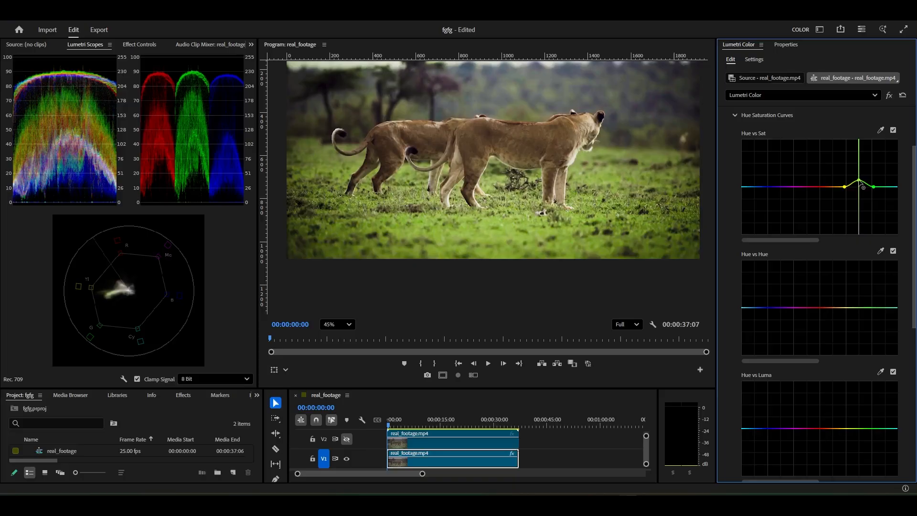
scroll(483, 209, down, 4)
scroll(484, 209, up, 2)
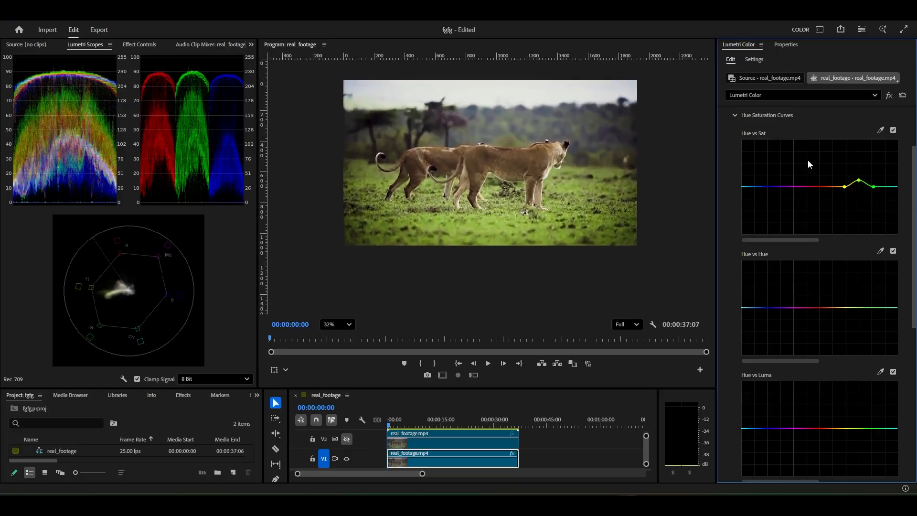
Sample the front lion's fur for the Hue vs Sat curve, try raising its orange saturation, and undo the raise
scroll(562, 197, up, 1)
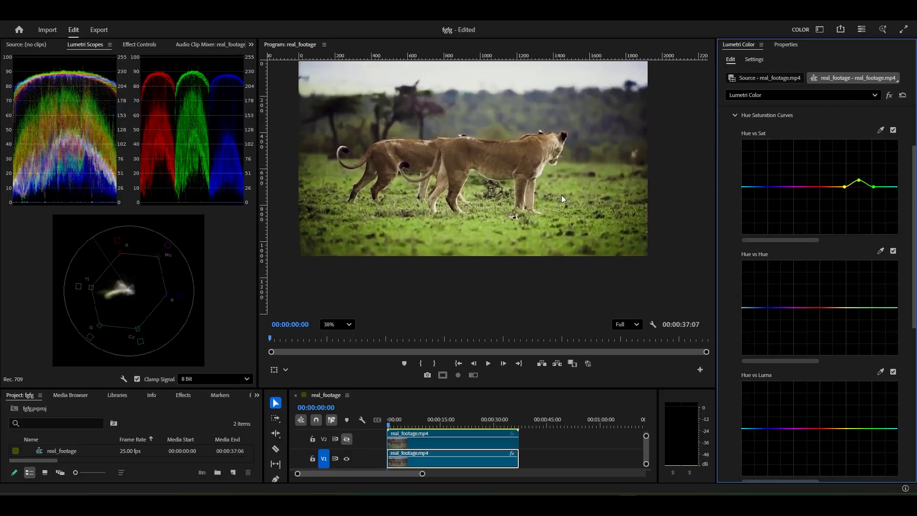
scroll(552, 172, up, 3)
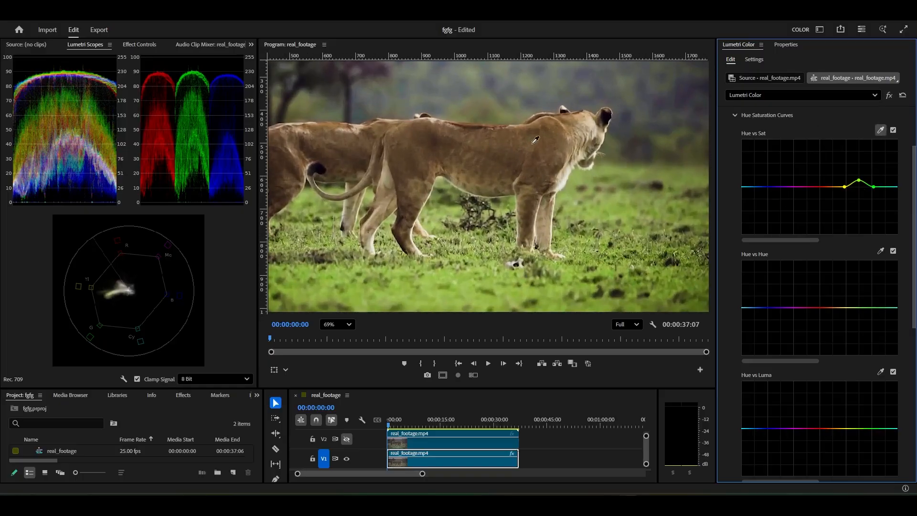
click(568, 122)
drag(831, 188, 840, 187)
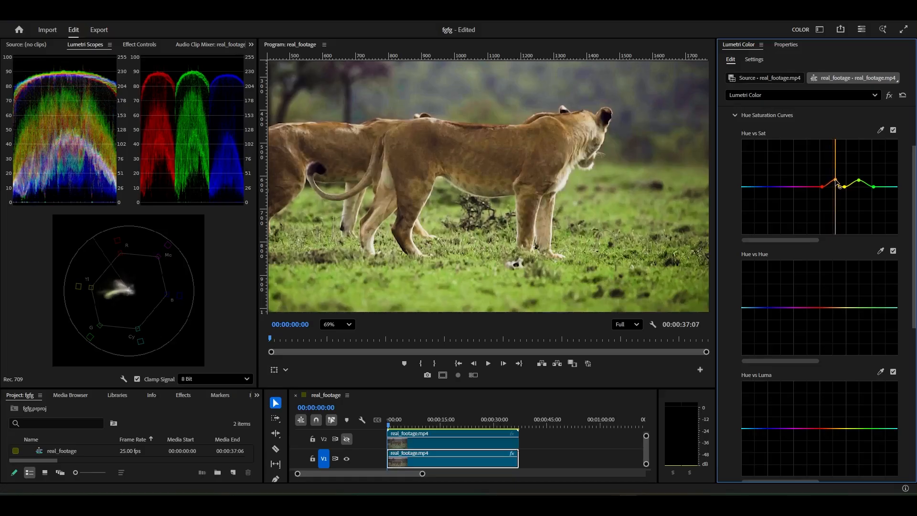
scroll(483, 193, down, 4)
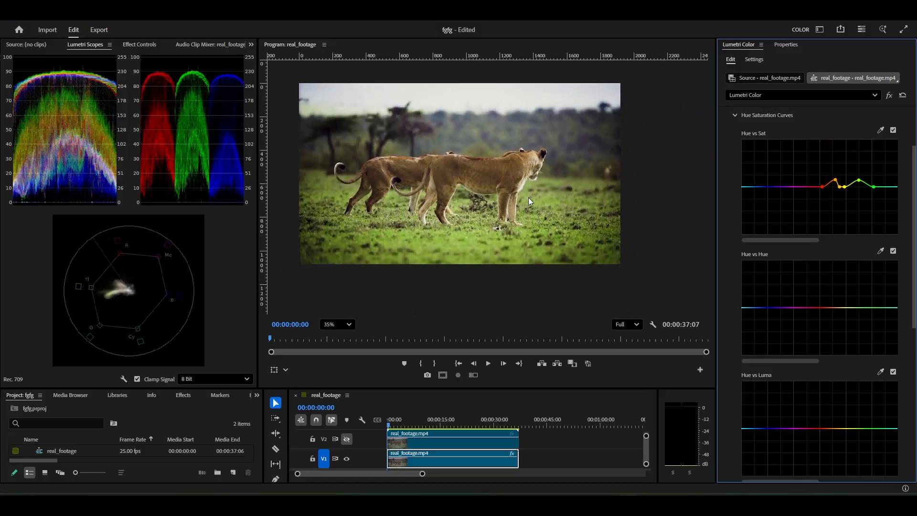
key(ctrl+z)
Raise the orange fur point on the Hue vs Sat curve very slightly and check the full frame
scroll(612, 192, up, 1)
scroll(849, 153, up, 2)
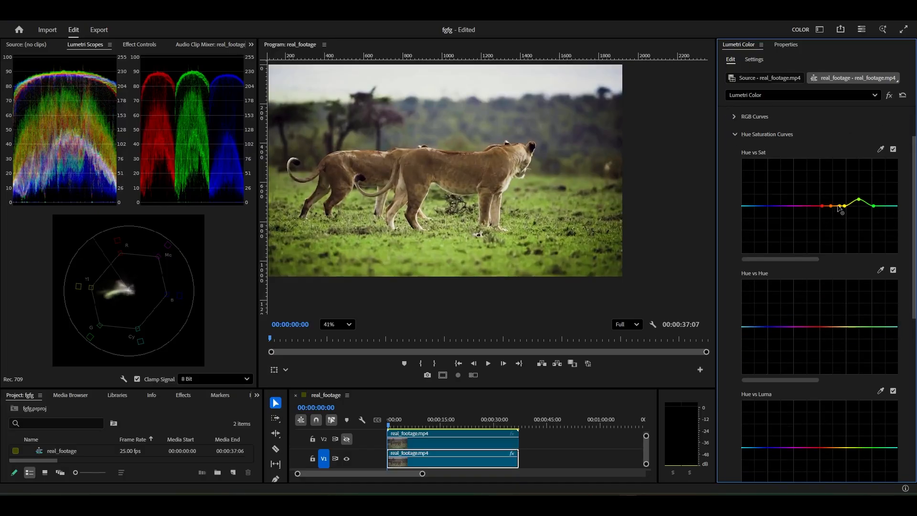
drag(831, 206, 834, 208)
scroll(571, 198, down, 2)
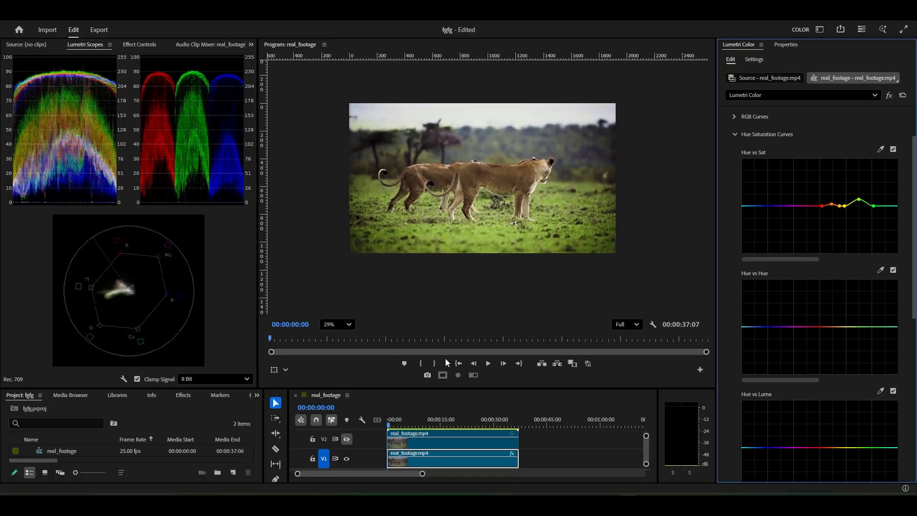
Sample the grass for the Hue vs Hue curve and raise its green point to try a yellowish, dry-grass hue
scroll(776, 259, down, 3)
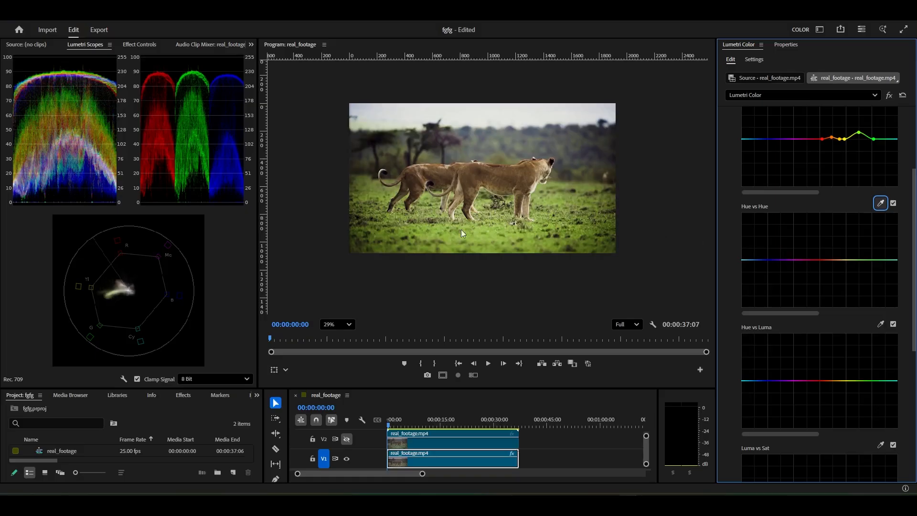
scroll(460, 229, up, 3)
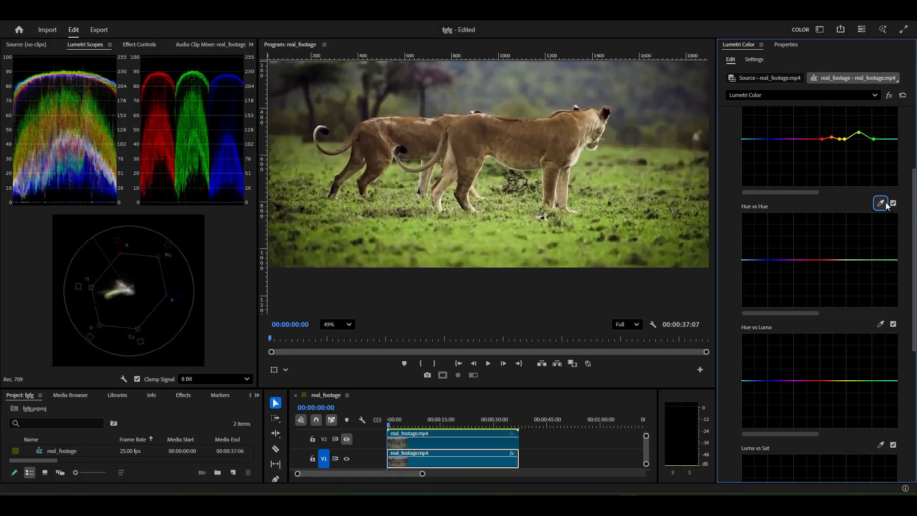
click(880, 203)
click(482, 228)
mouse_move(849, 262)
mouse_down()
mouse_move(837, 262)
mouse_move(882, 260)
mouse_move(857, 251)
mouse_up()
scroll(437, 191, down, 3)
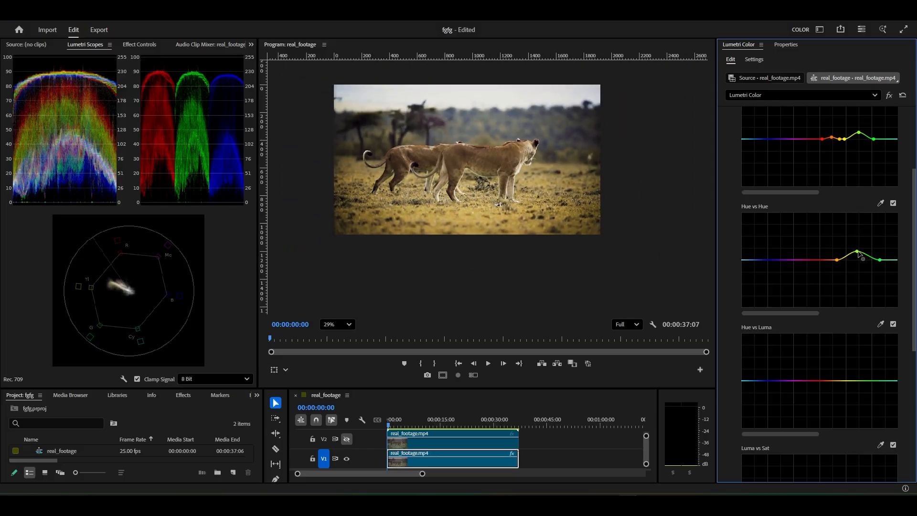
Lower the grass point on the Hue vs Hue curve slightly below the line for a purer green, then try and undo a much stronger drop
mouse_move(858, 252)
mouse_down()
mouse_move(858, 242)
mouse_move(868, 280)
mouse_move(864, 251)
mouse_move(866, 267)
mouse_up()
scroll(541, 207, up, 1)
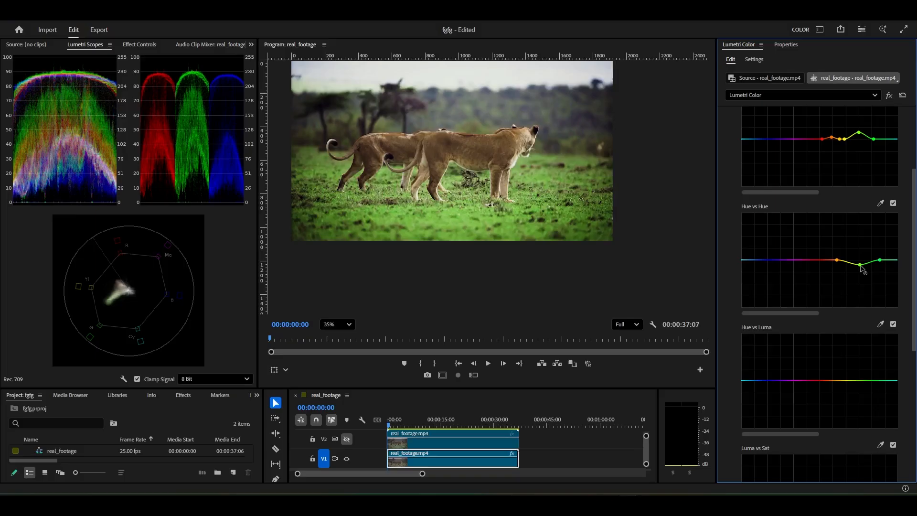
drag(859, 264, 858, 267)
scroll(506, 193, down, 4)
scroll(506, 194, up, 1)
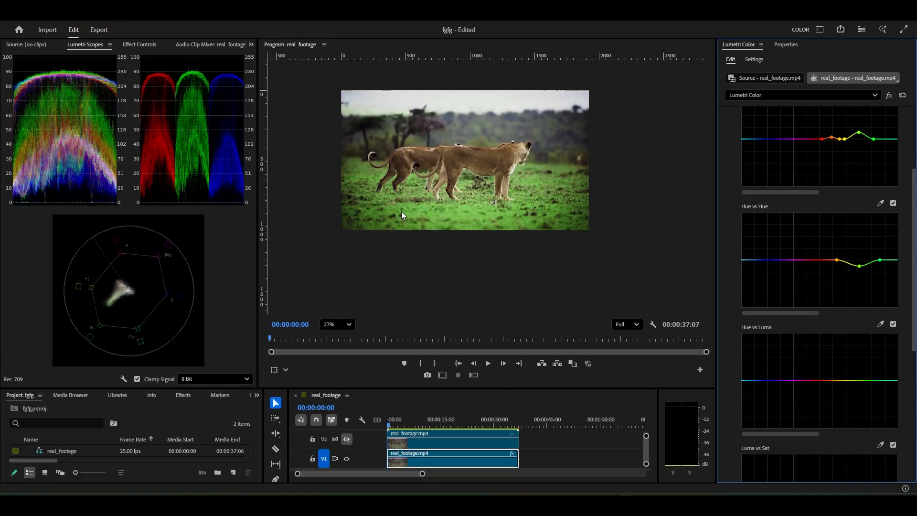
scroll(428, 173, up, 3)
drag(428, 173, 484, 189)
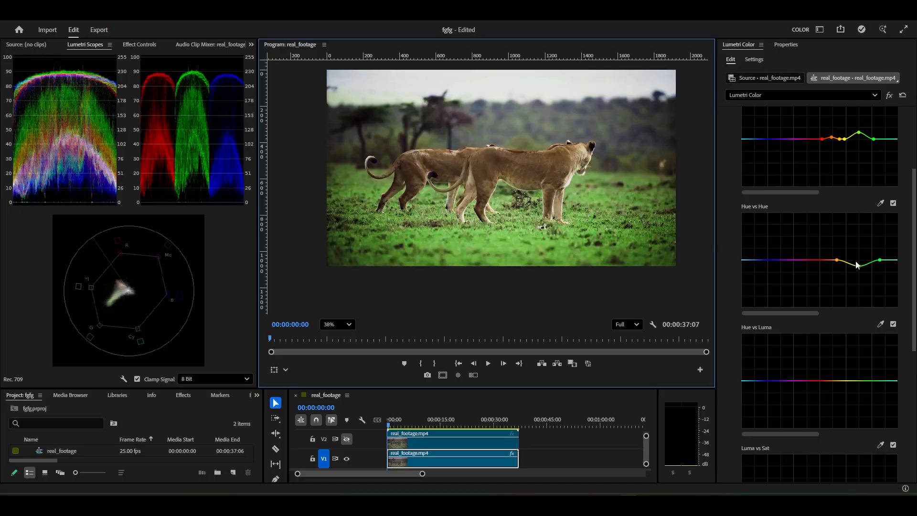
drag(860, 267, 858, 308)
key(ctrl+z)
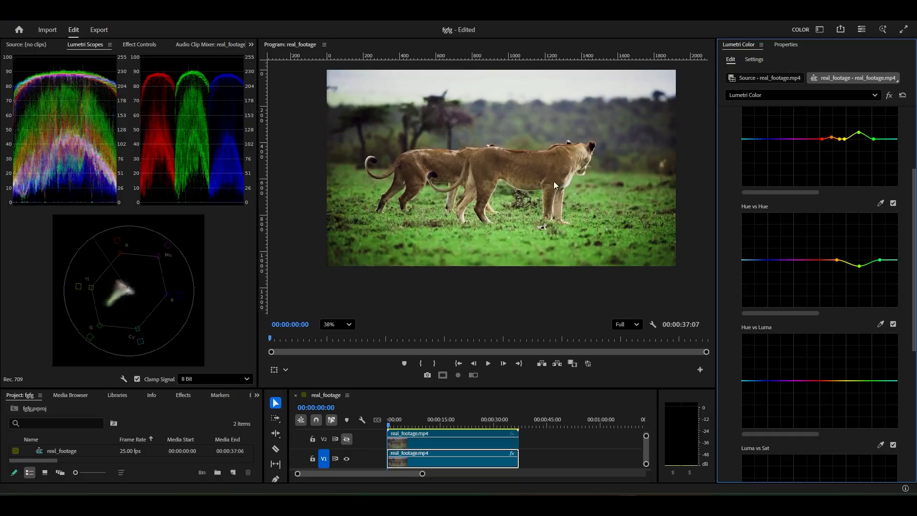
scroll(554, 182, down, 3)
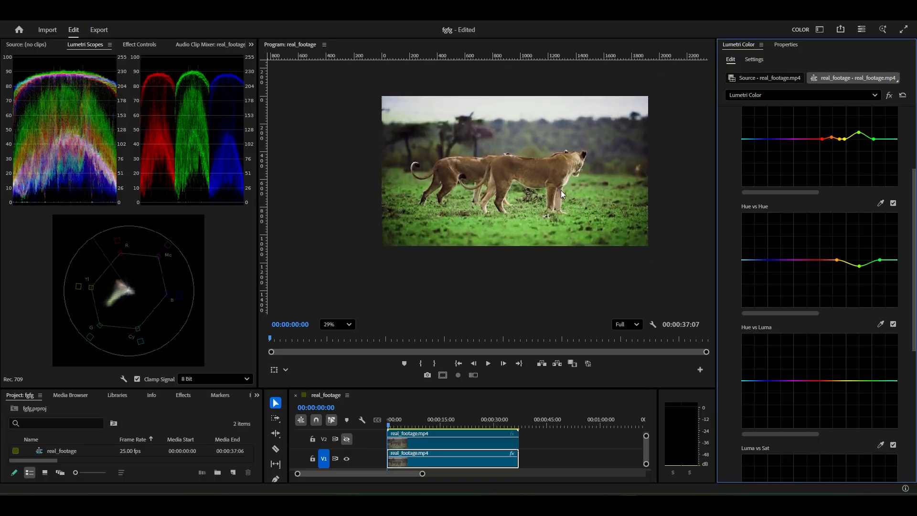
Try brightening the grass with three manually placed yellow-to-green points on the Hue vs Luma curve, and undo the raise
scroll(823, 213, down, 3)
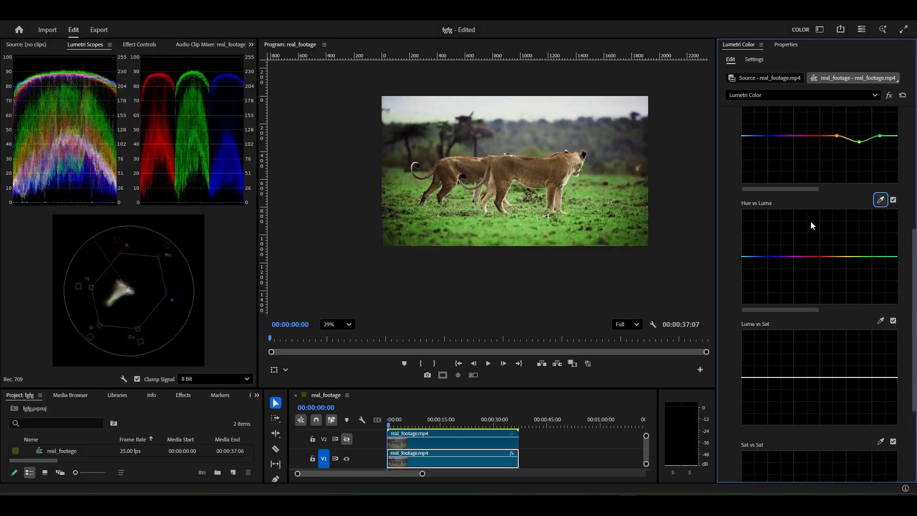
scroll(540, 217, up, 5)
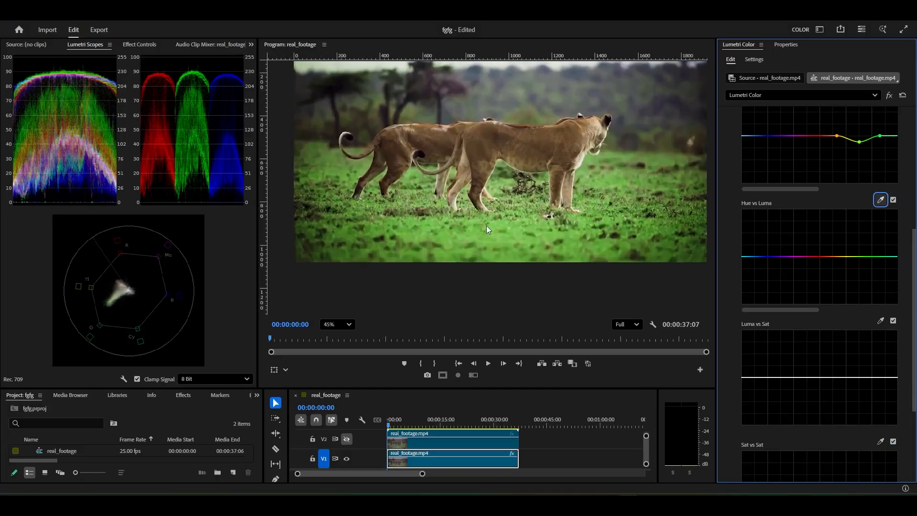
scroll(517, 202, down, 3)
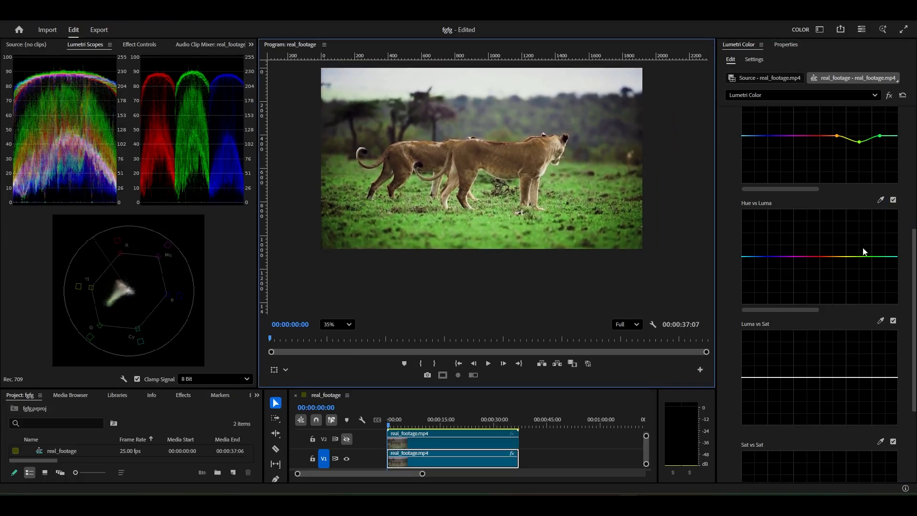
scroll(649, 233, up, 2)
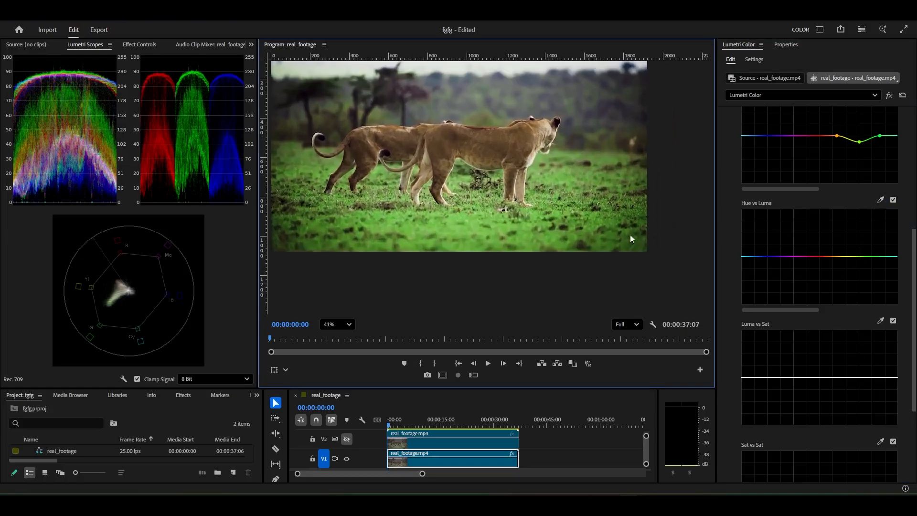
click(863, 256)
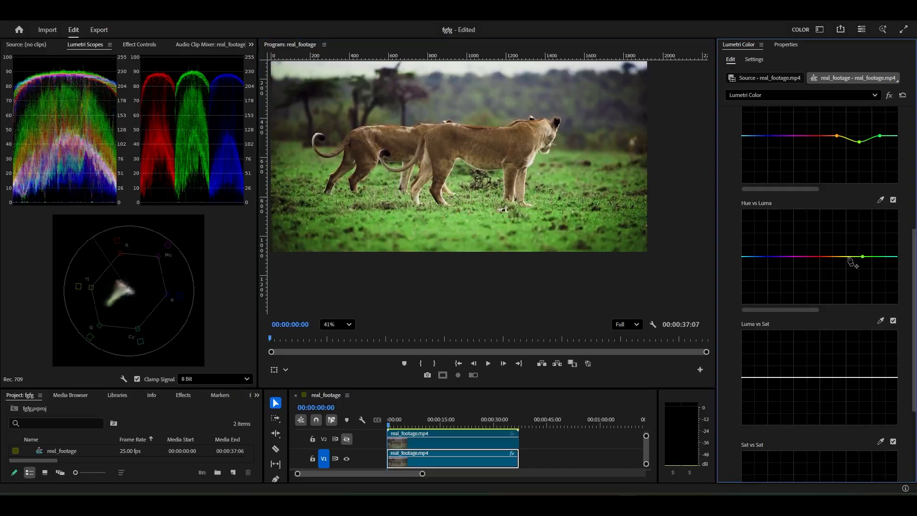
click(843, 256)
click(877, 257)
drag(863, 258, 857, 219)
key(ctrl+z)
Sample the grass for the Hue vs Luma curve, widen the range around its hue, and lower the green luminance slightly
click(880, 199)
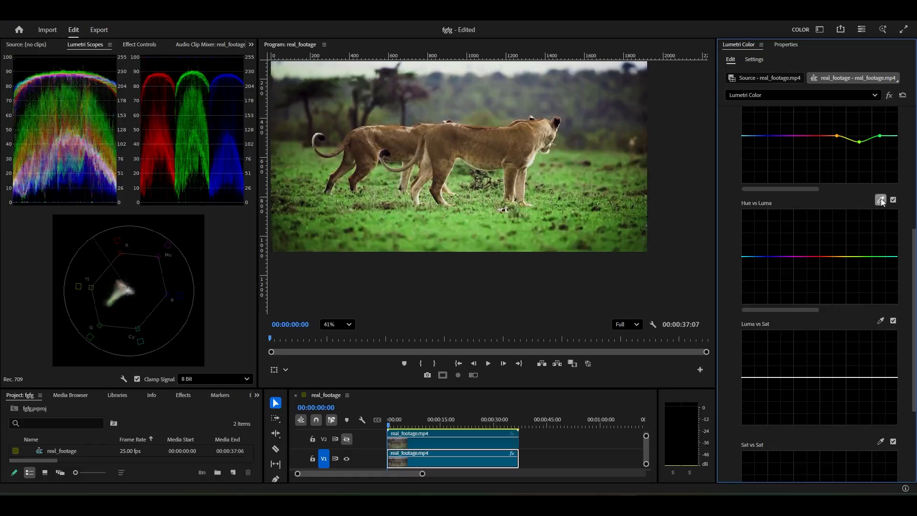
click(467, 213)
click(851, 257)
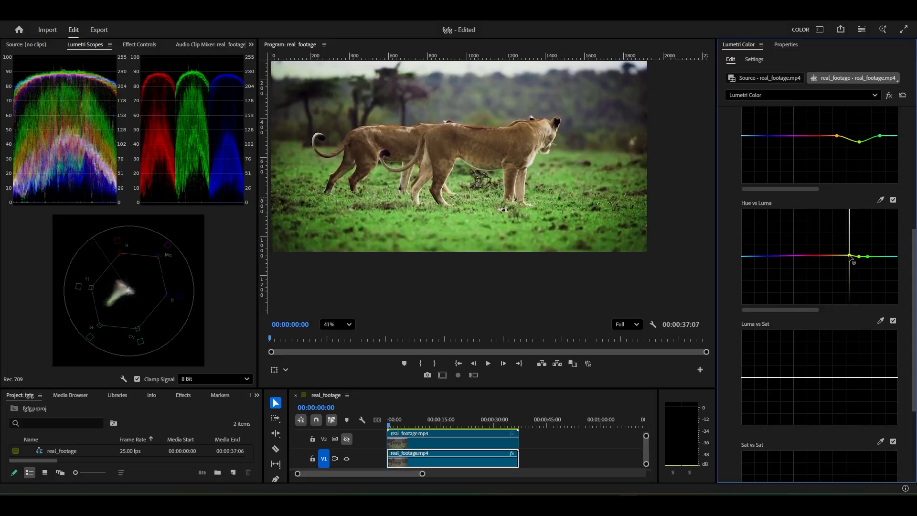
drag(840, 258, 861, 260)
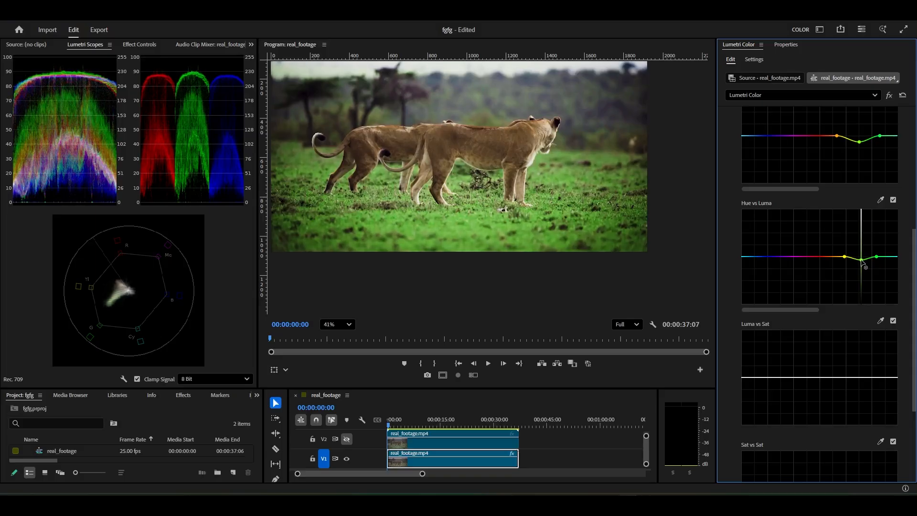
scroll(514, 225, down, 3)
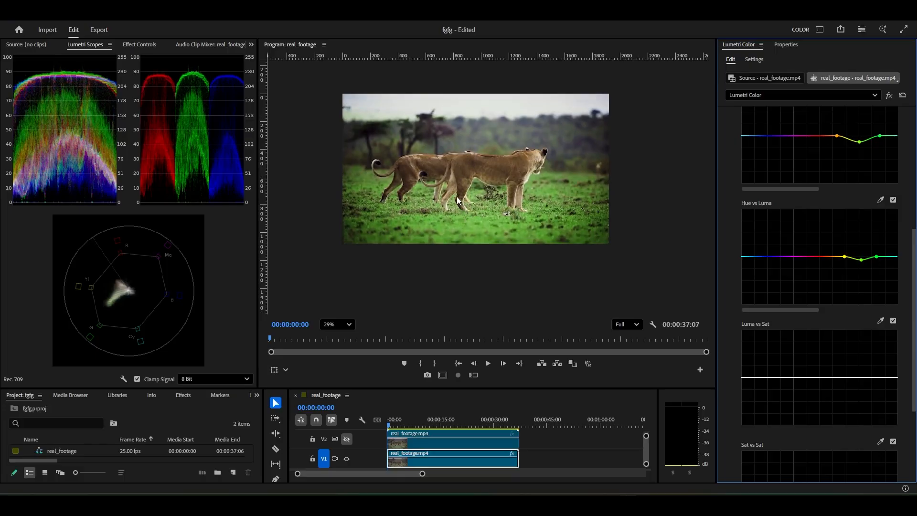
scroll(460, 216, up, 1)
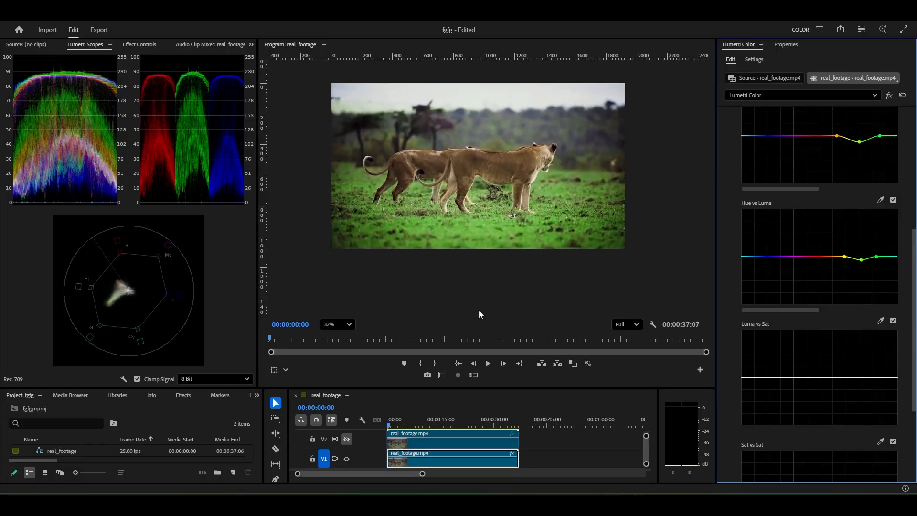
Compare the grade with the original on V2, leave V2 hidden, play the graded clip briefly, and return the playhead to the start
click(348, 440)
click(347, 439)
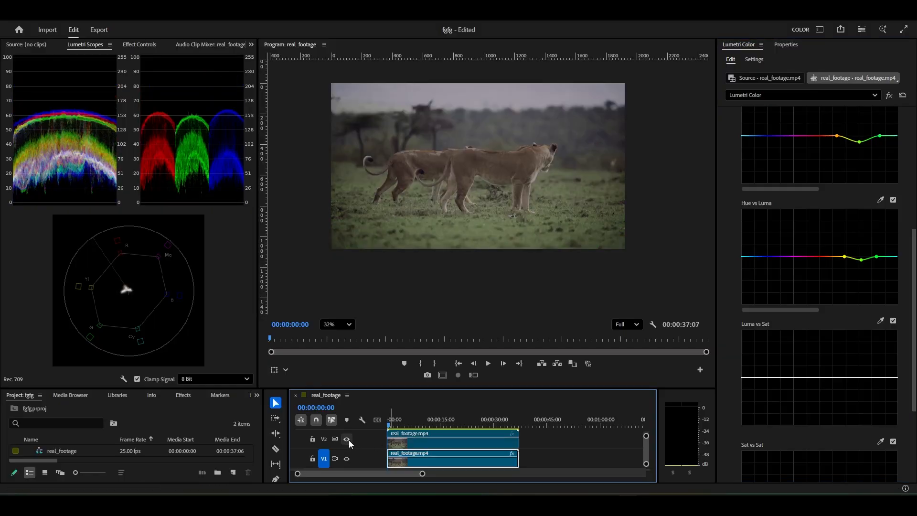
click(347, 438)
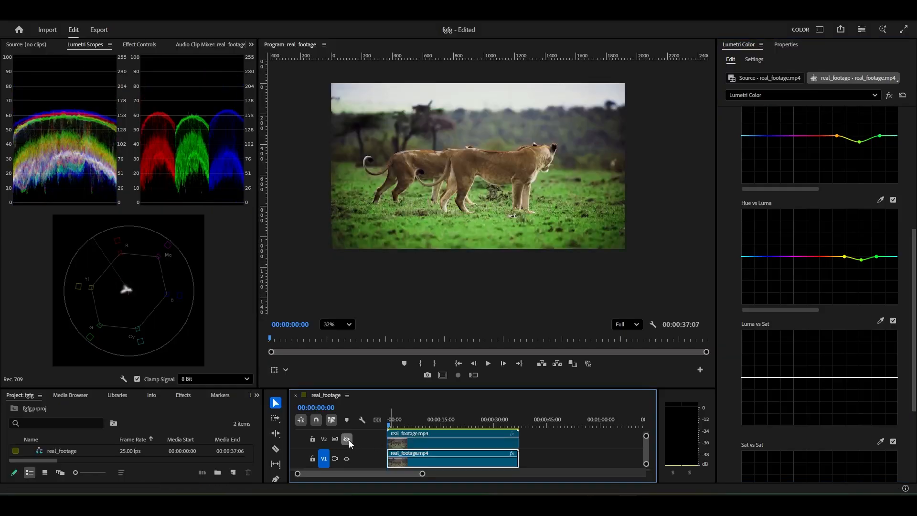
key(space)
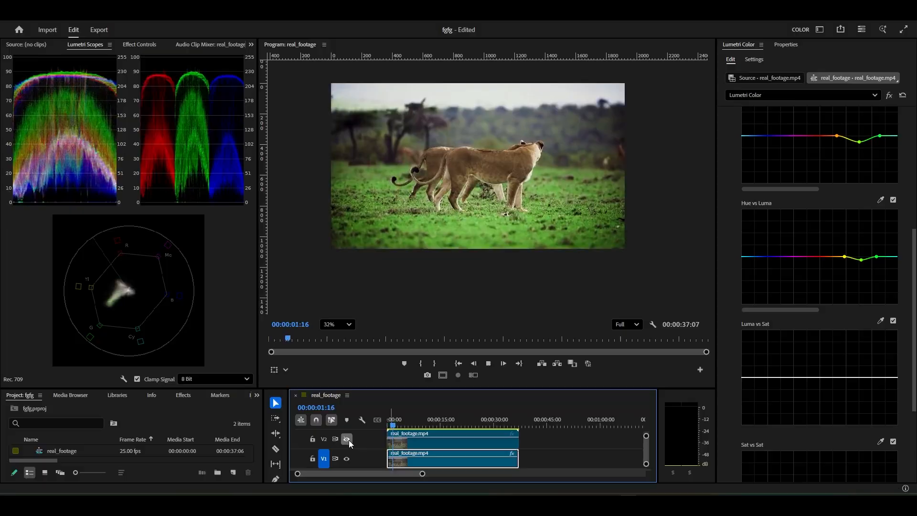
drag(399, 425, 370, 421)
scroll(468, 164, up, 1)
scroll(778, 229, down, 5)
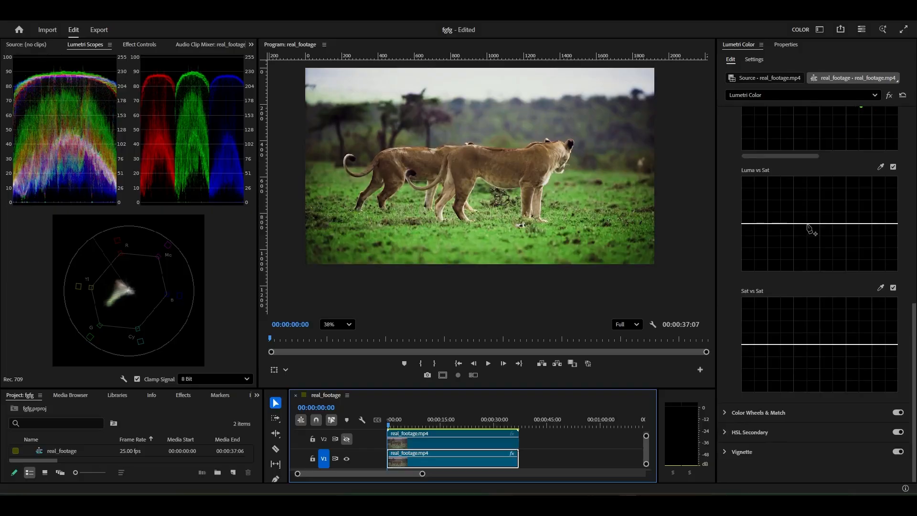
Try boosting highlight saturation to the maximum on a three-point Luma vs Sat curve, inspect the lions and grass, and level the curve
click(818, 223)
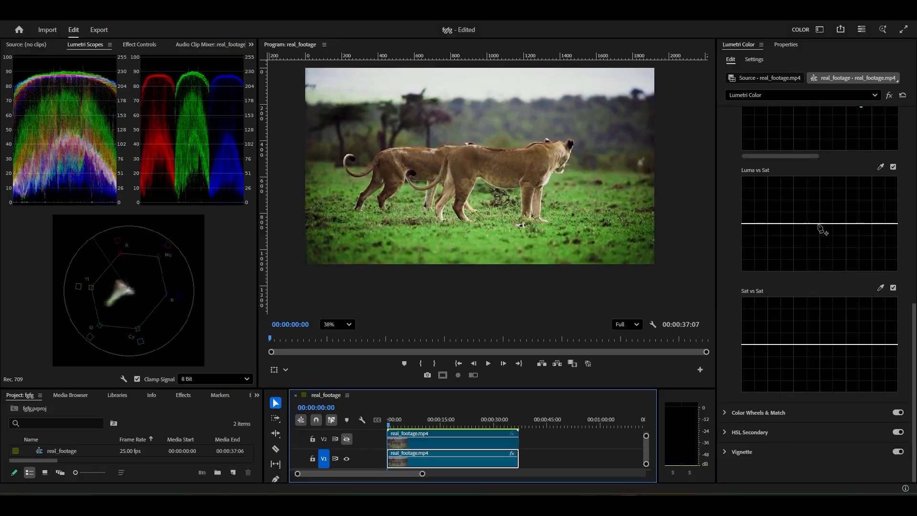
click(742, 223)
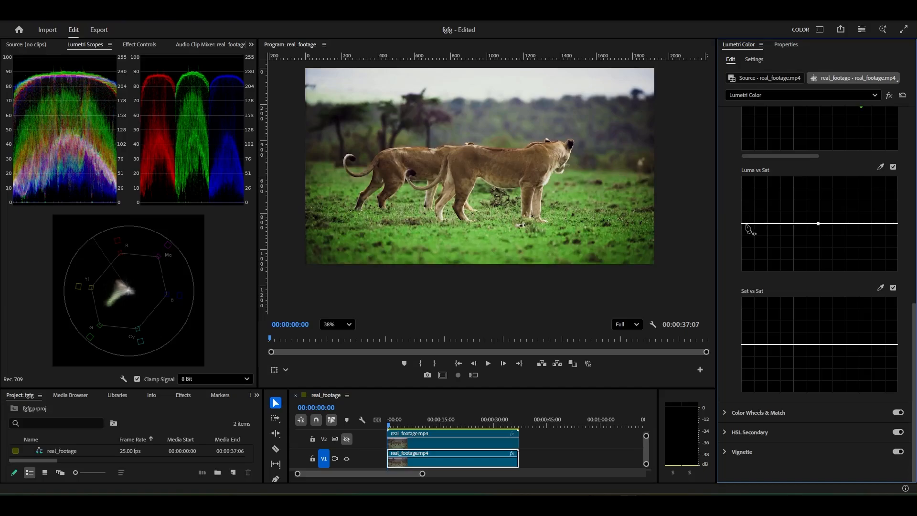
click(896, 223)
drag(896, 223, 899, 163)
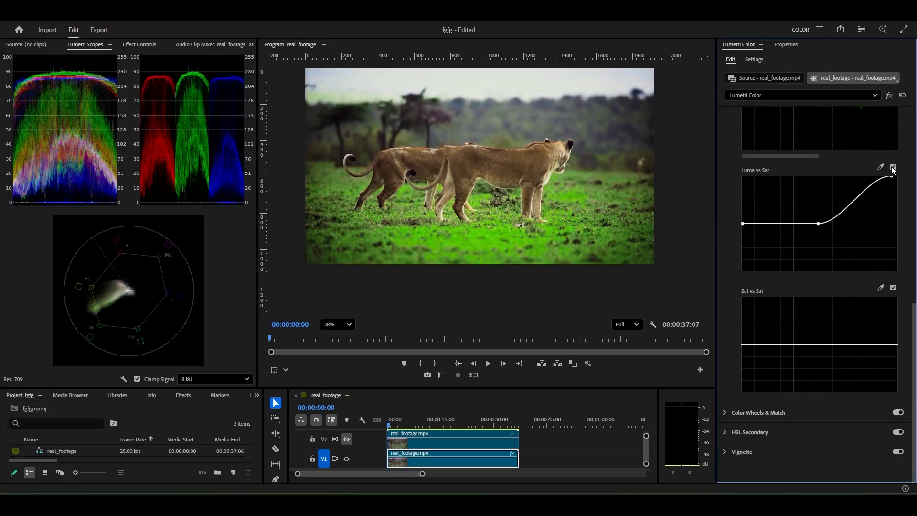
scroll(552, 208, up, 3)
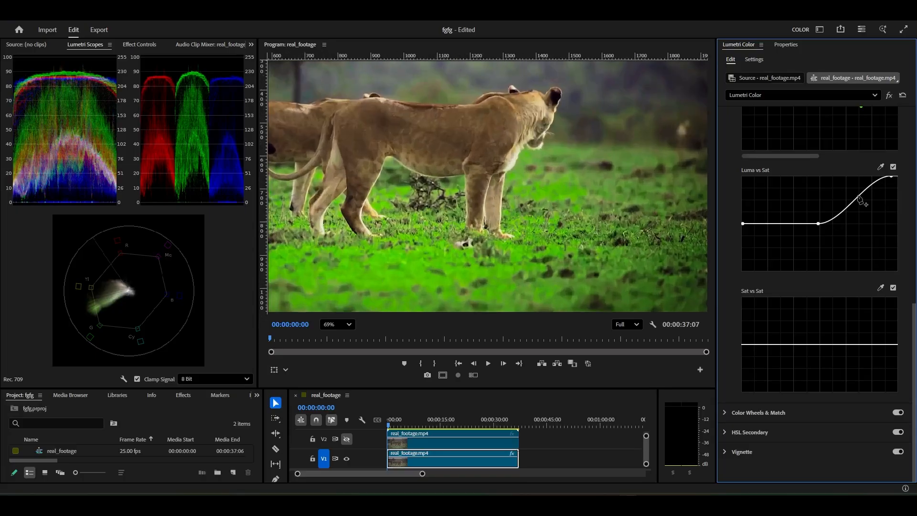
drag(892, 177, 906, 153)
double_click(816, 186)
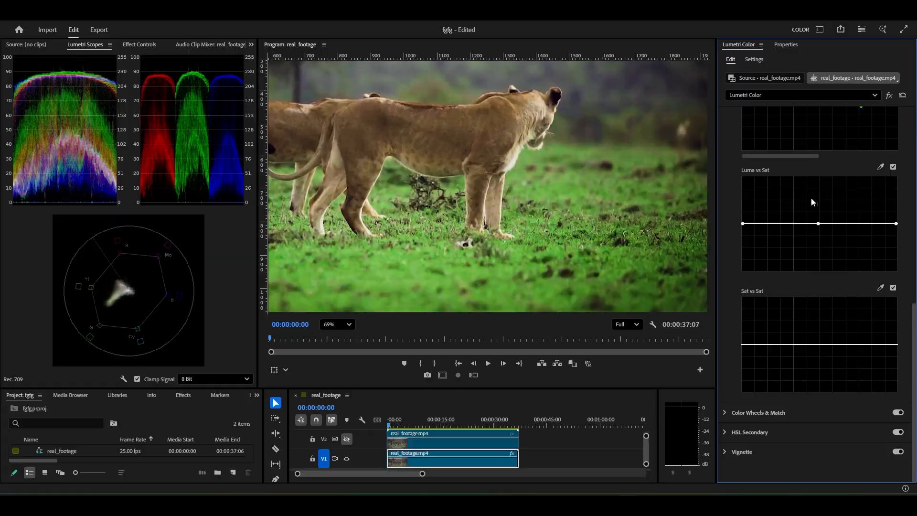
scroll(512, 193, down, 3)
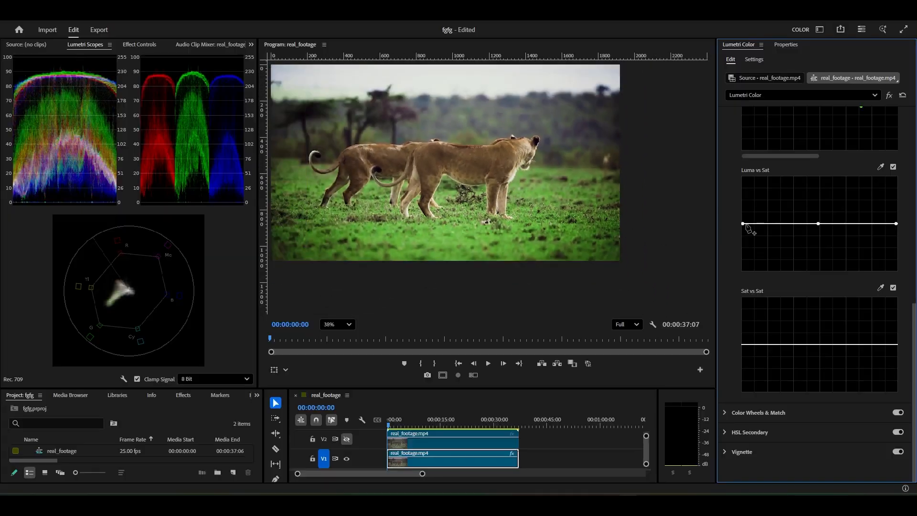
Try removing shadow saturation with the darkest point of the Luma vs Sat curve, and undo back to an empty curve
drag(744, 224, 742, 270)
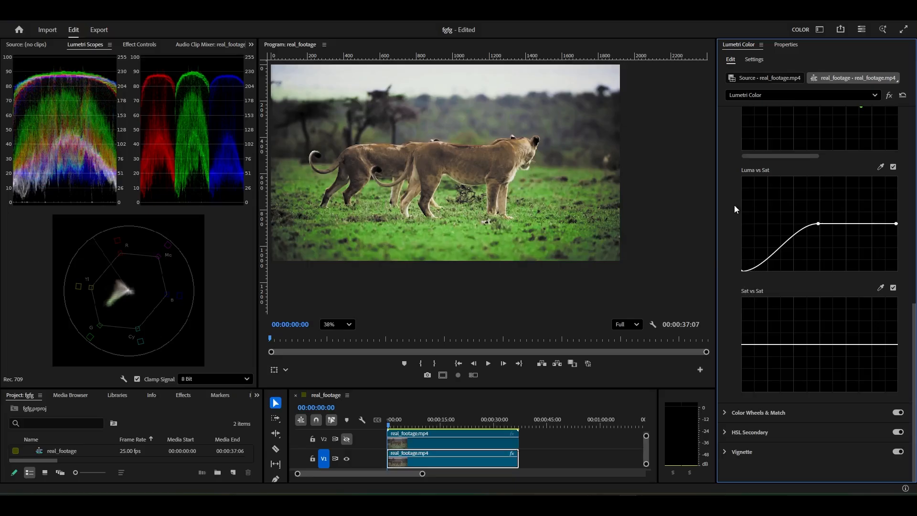
drag(743, 270, 761, 288)
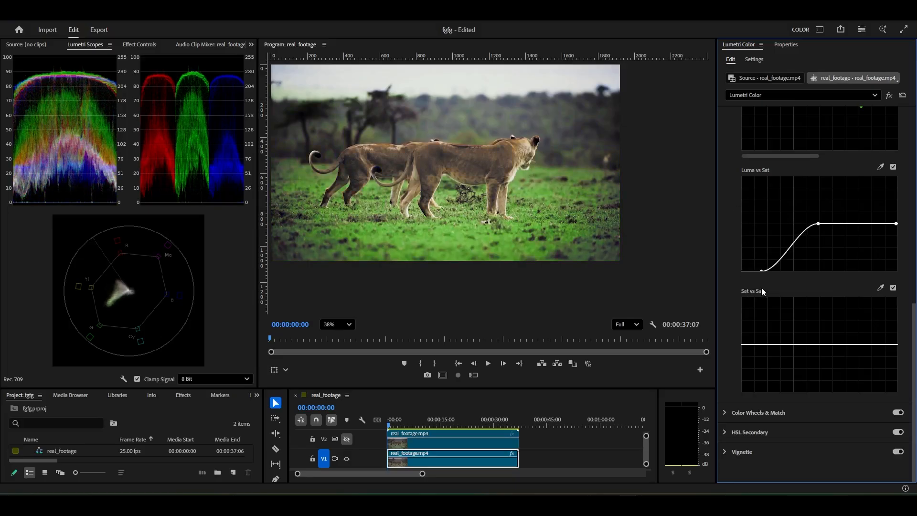
key(ctrl+z)
key(ctrl+z)
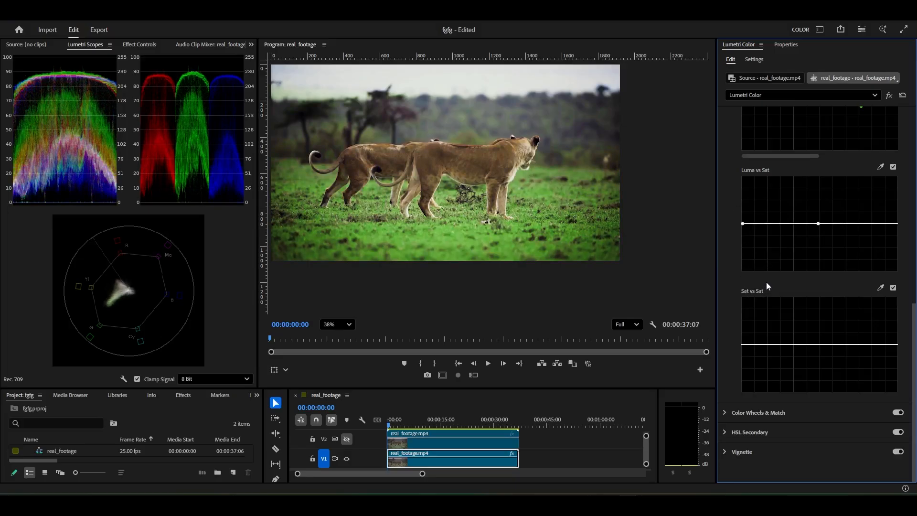
scroll(559, 174, down, 3)
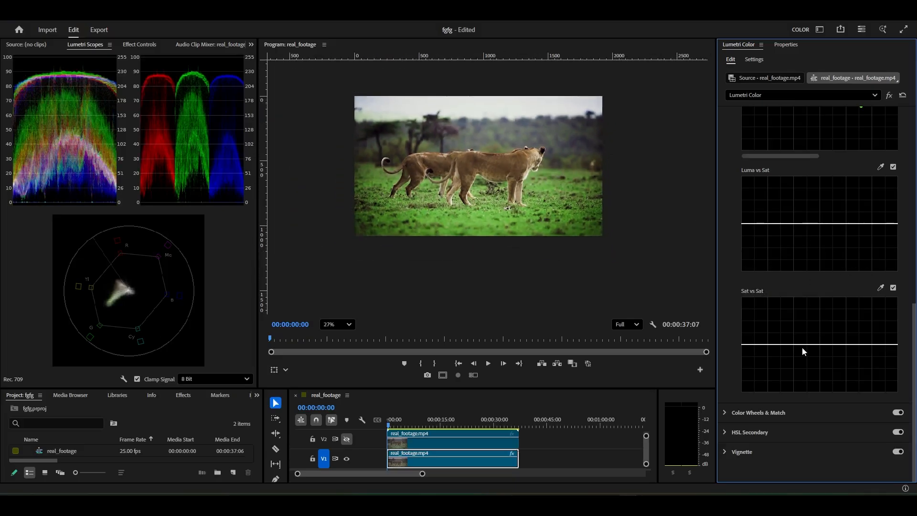
Review the hue and saturation curves, and collapse the Hue Saturation Curves and Curves sections
scroll(810, 218, up, 6)
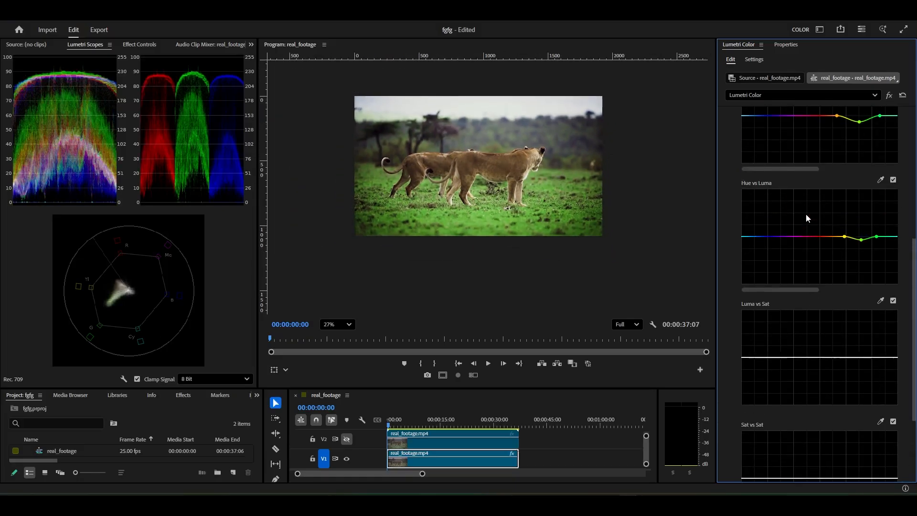
scroll(785, 184, down, 5)
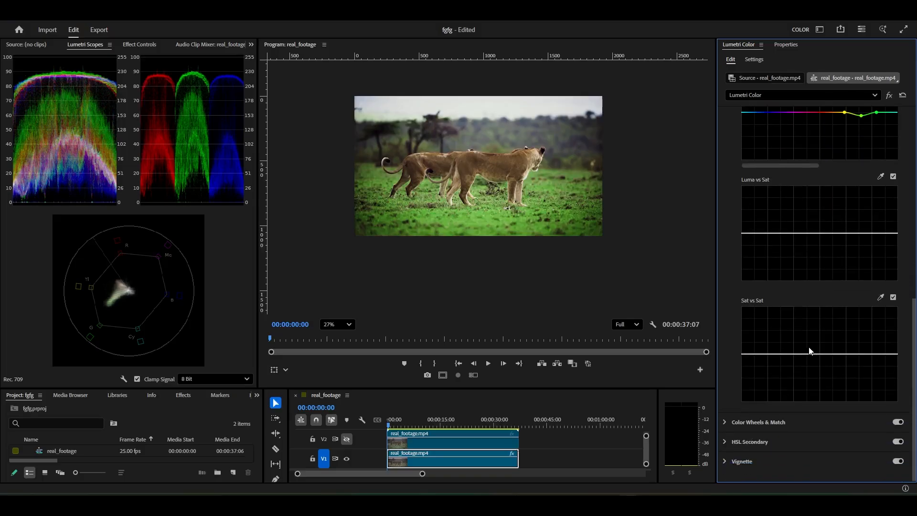
scroll(784, 302, up, 8)
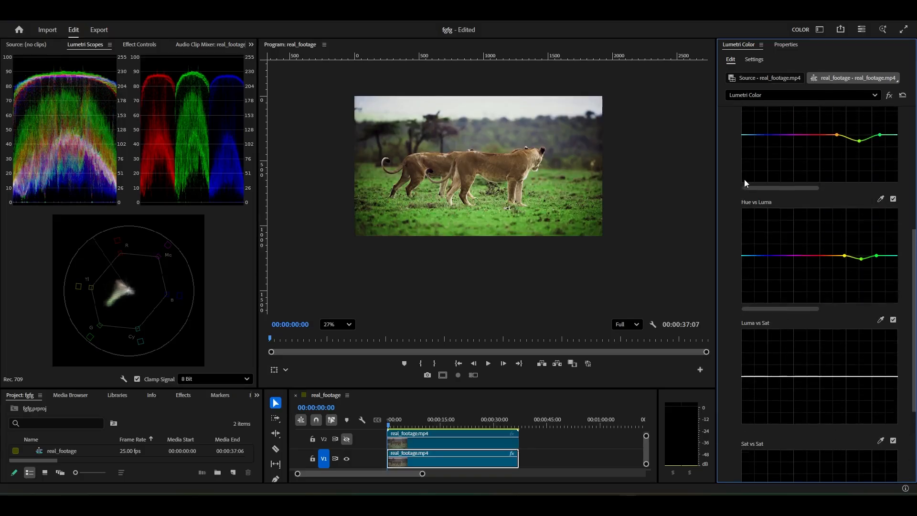
scroll(740, 172, up, 2)
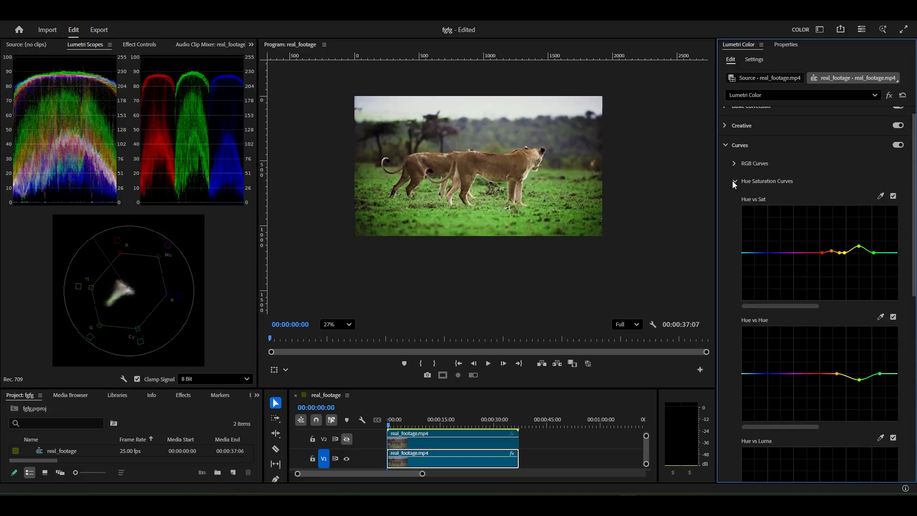
click(733, 180)
click(725, 156)
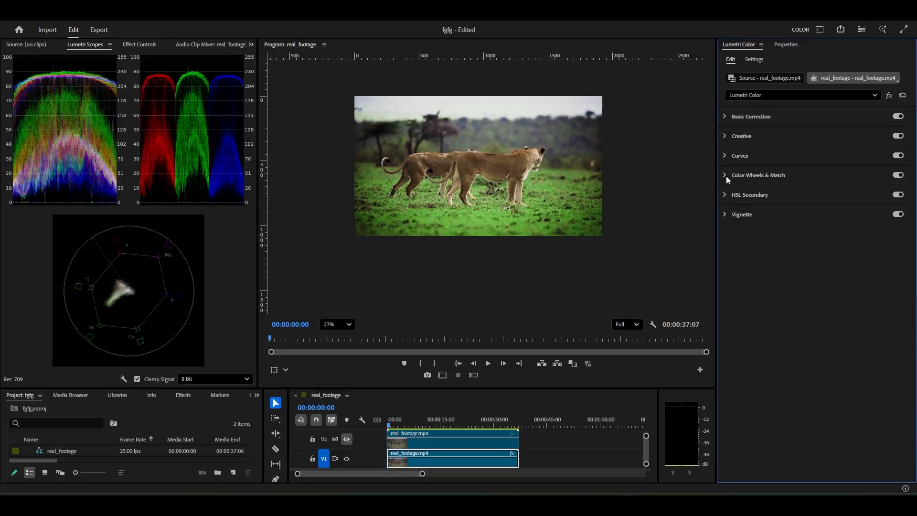
Expand Lumetri's Color Wheels & Match section and inspect the graded lions up close and in the full frame
click(727, 176)
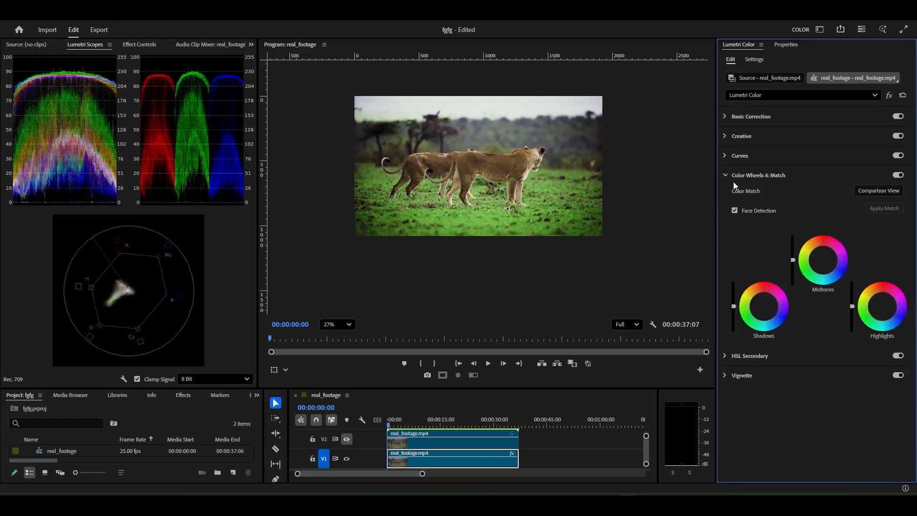
scroll(522, 157, up, 2)
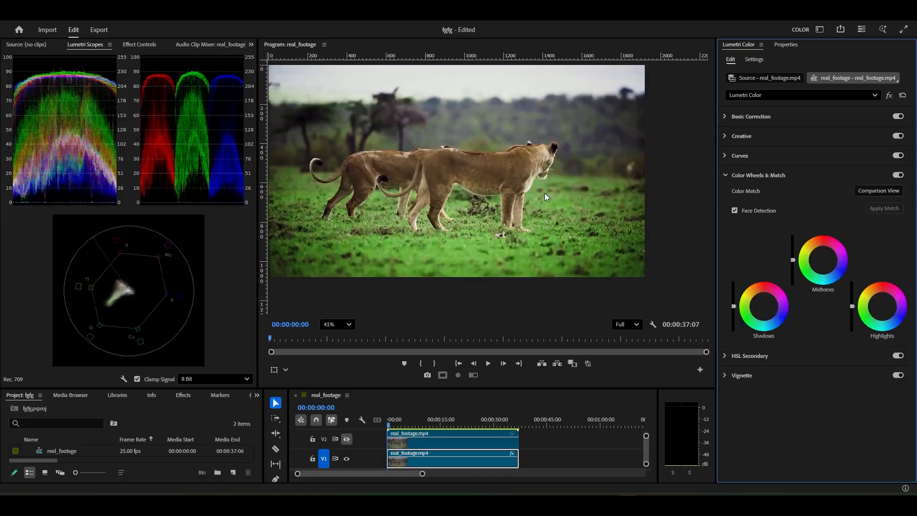
scroll(546, 197, down, 2)
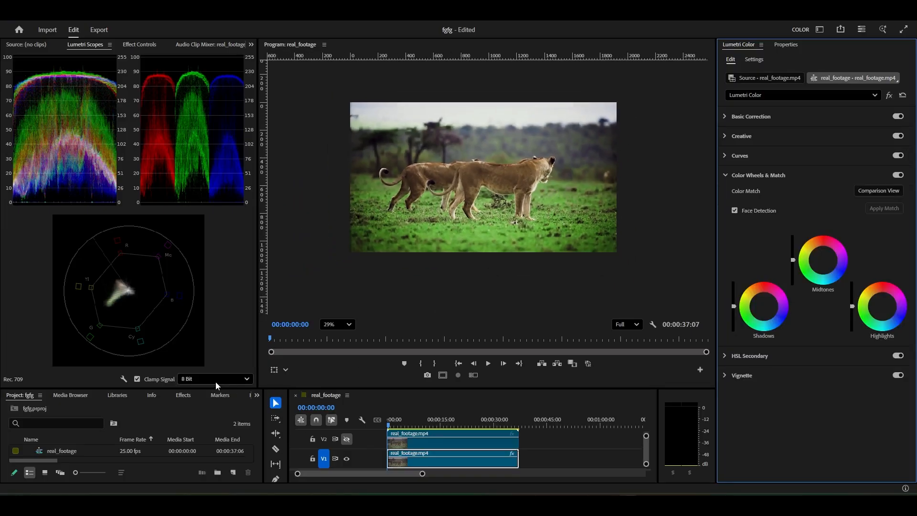
Switch to File Explorer, open the Downloads folder, and look through its media files from the newest to the oldest and back
drag(88, 387, 88, 303)
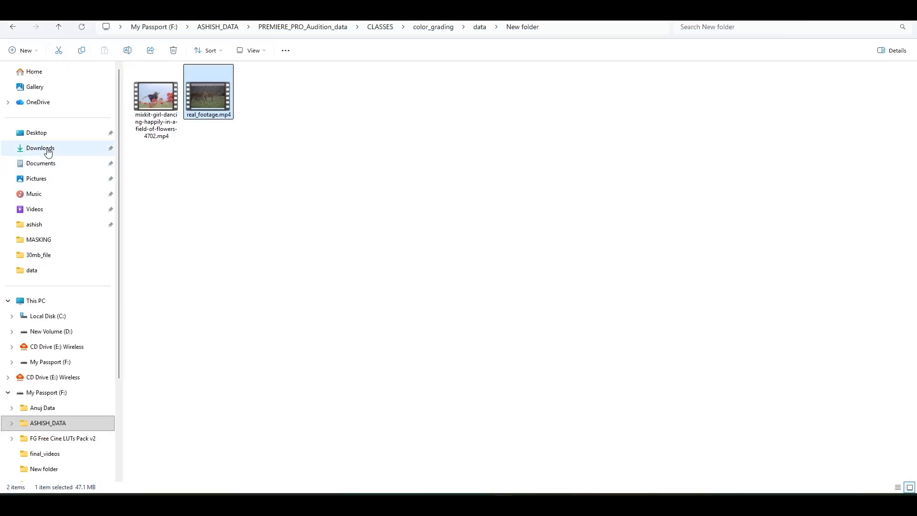
click(40, 148)
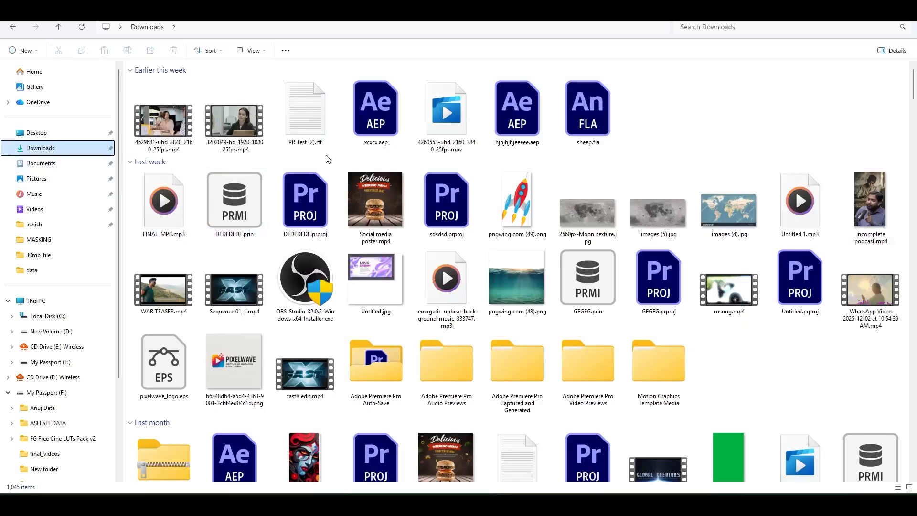
scroll(328, 158, down, 4)
scroll(334, 159, down, 6)
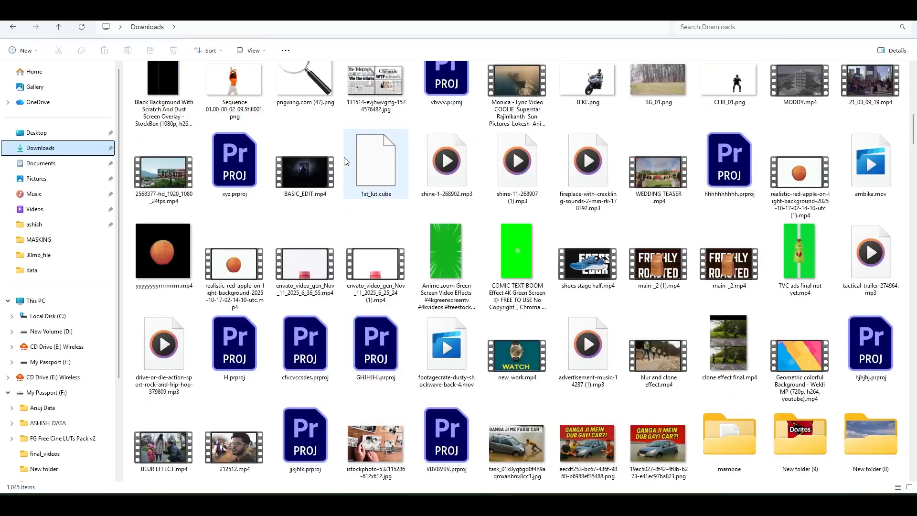
scroll(349, 163, down, 4)
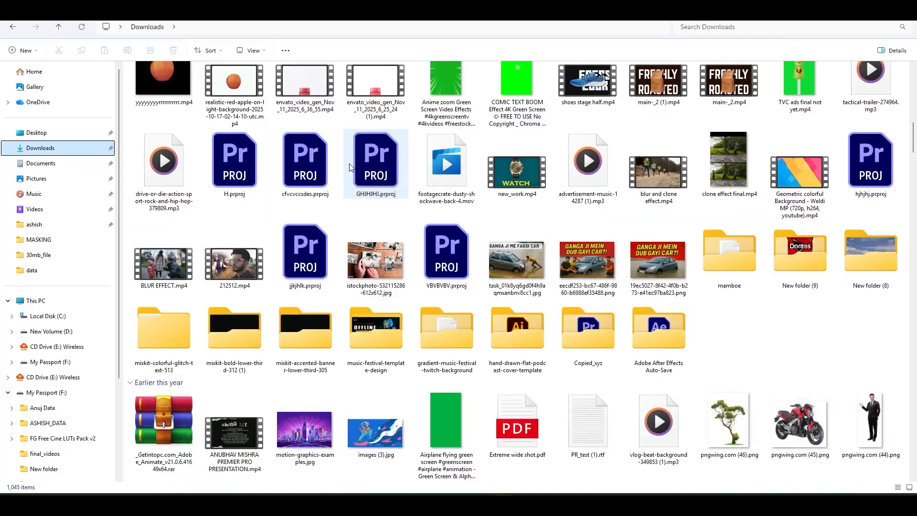
scroll(361, 181, down, 5)
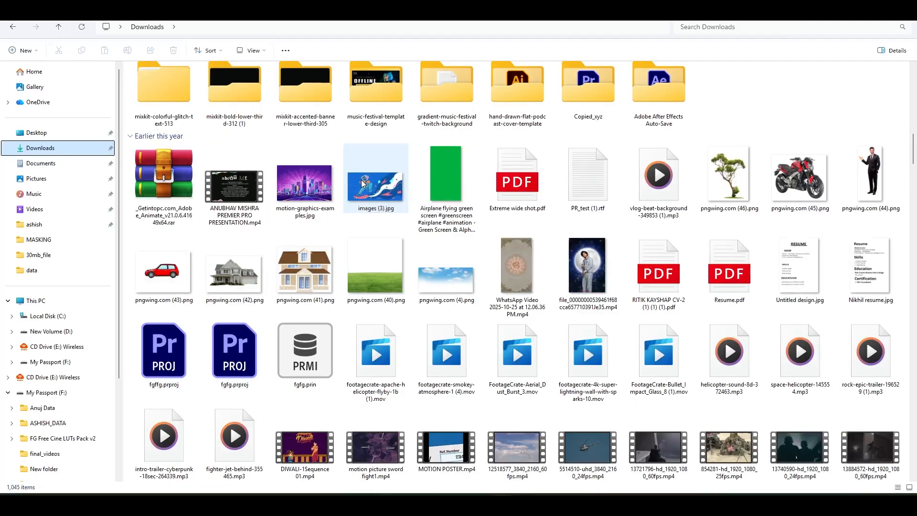
scroll(363, 184, up, 4)
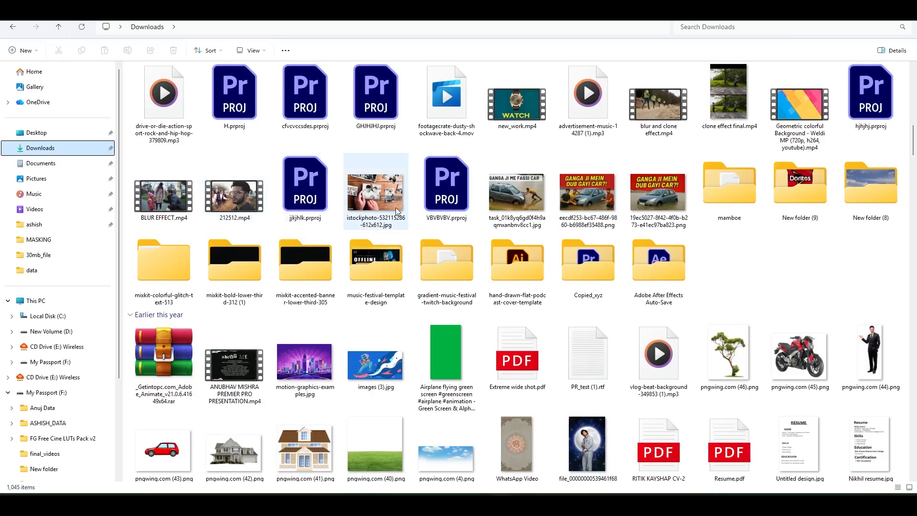
scroll(457, 260, down, 10)
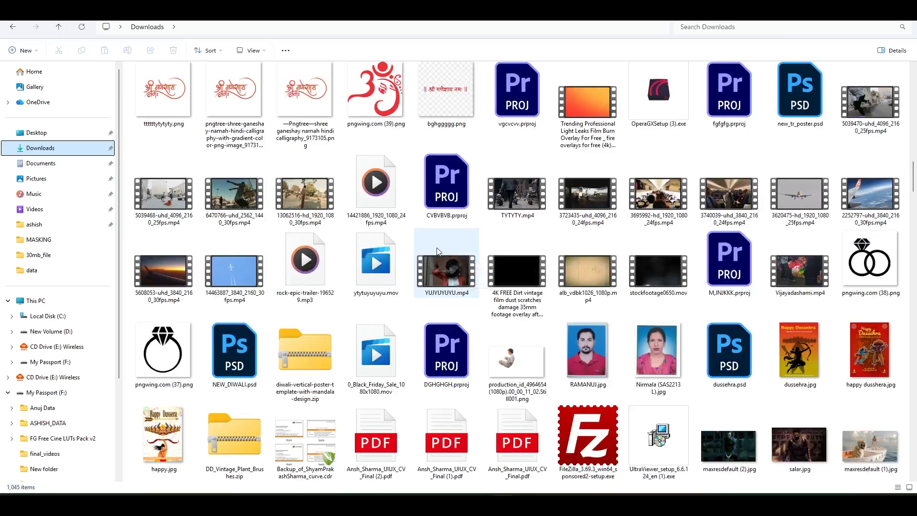
scroll(436, 249, down, 10)
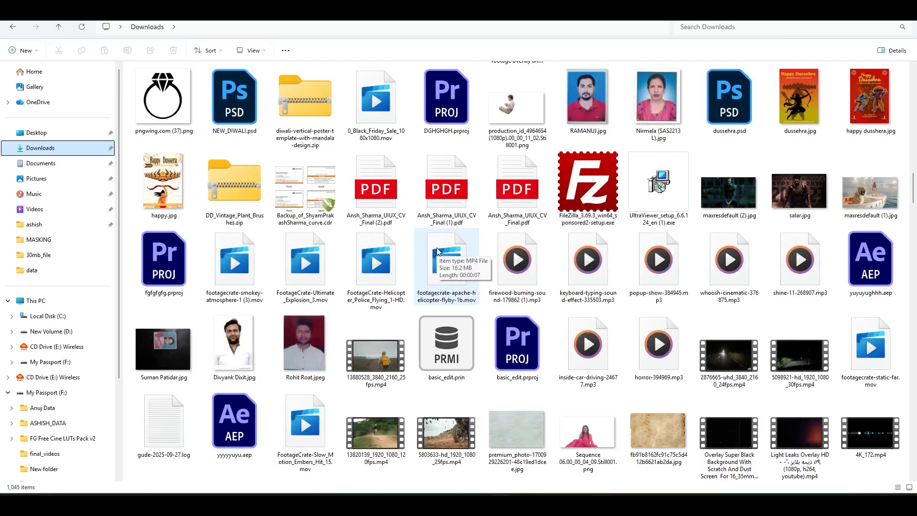
scroll(436, 247, down, 10)
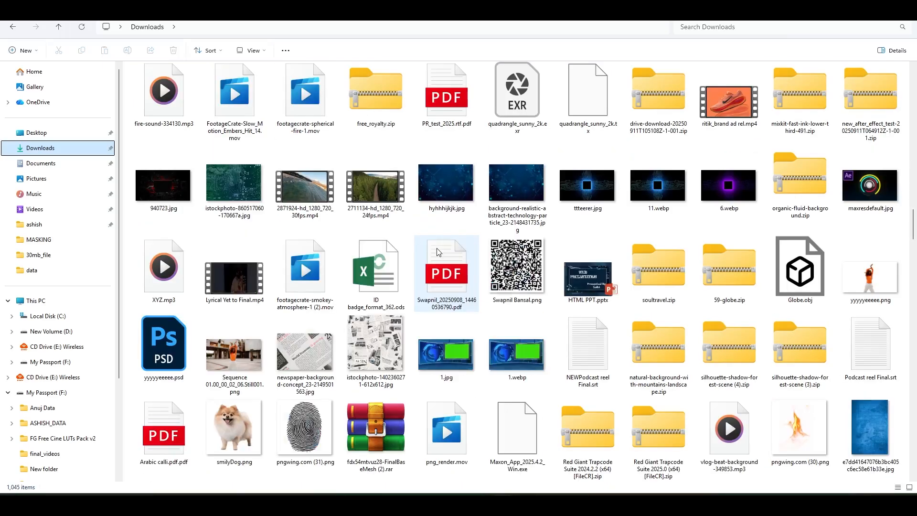
scroll(436, 247, down, 15)
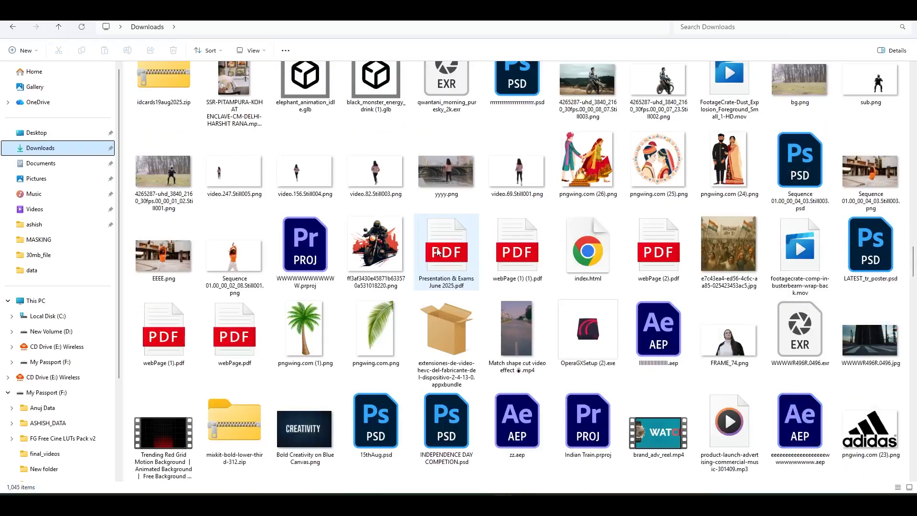
scroll(438, 252, down, 5)
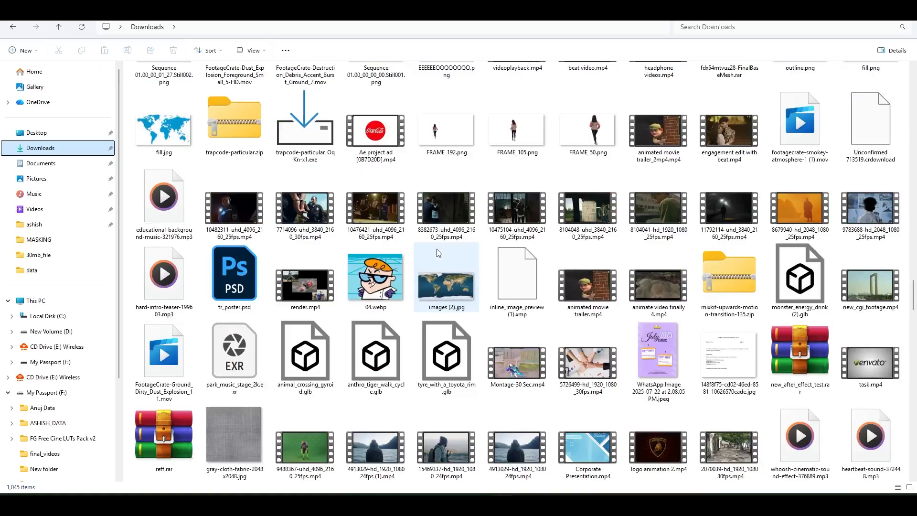
mouse_move(442, 252)
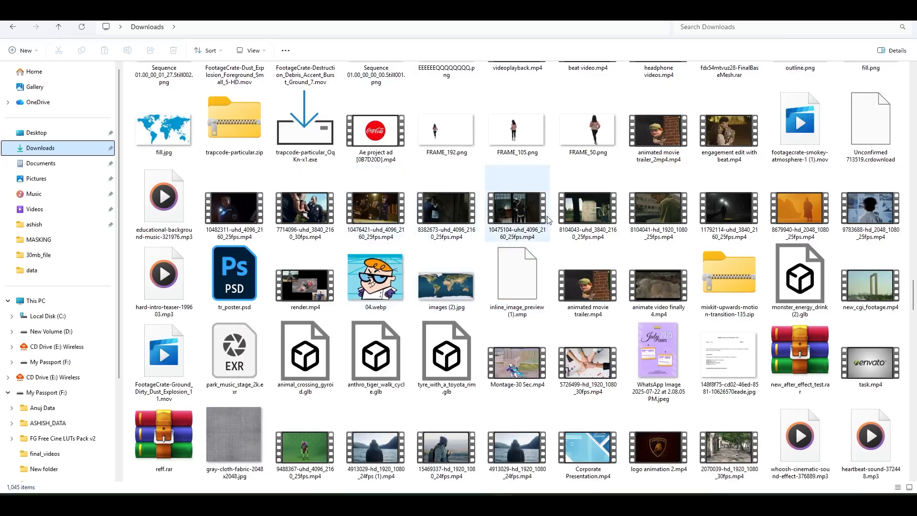
scroll(552, 222, down, 5)
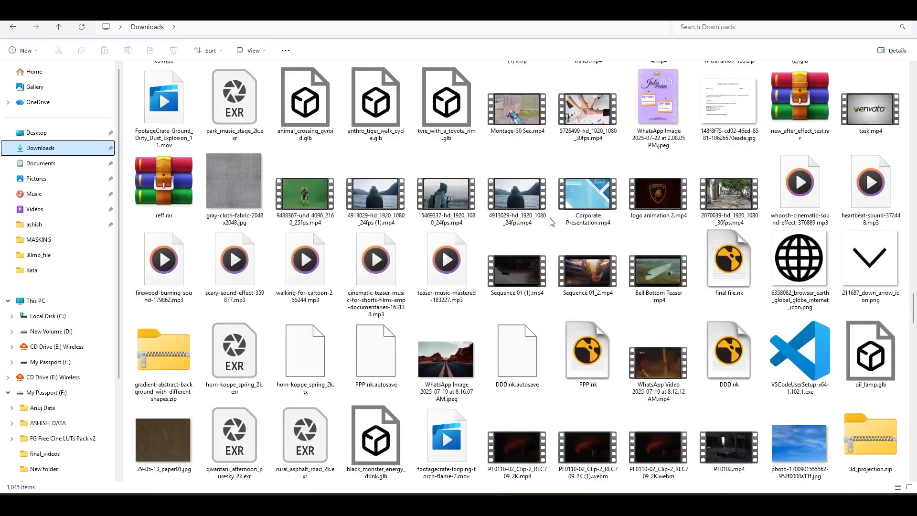
scroll(552, 222, down, 5)
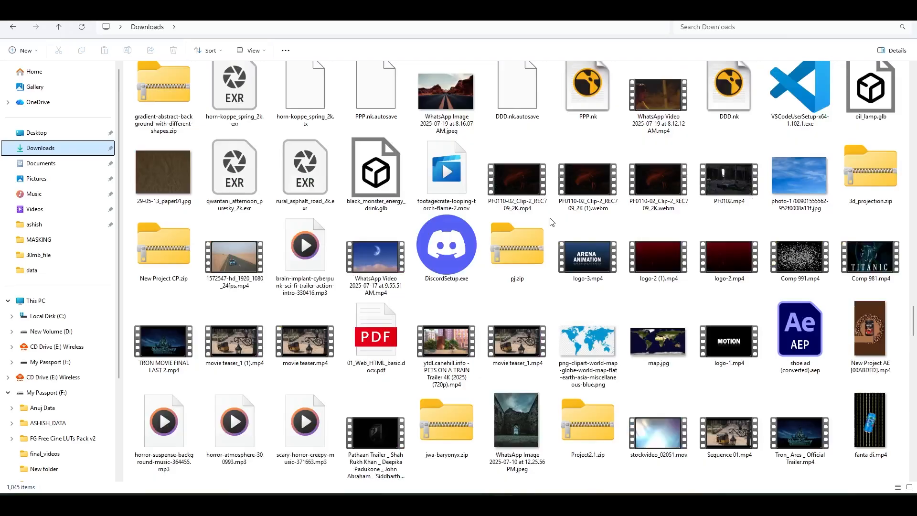
scroll(551, 222, down, 20)
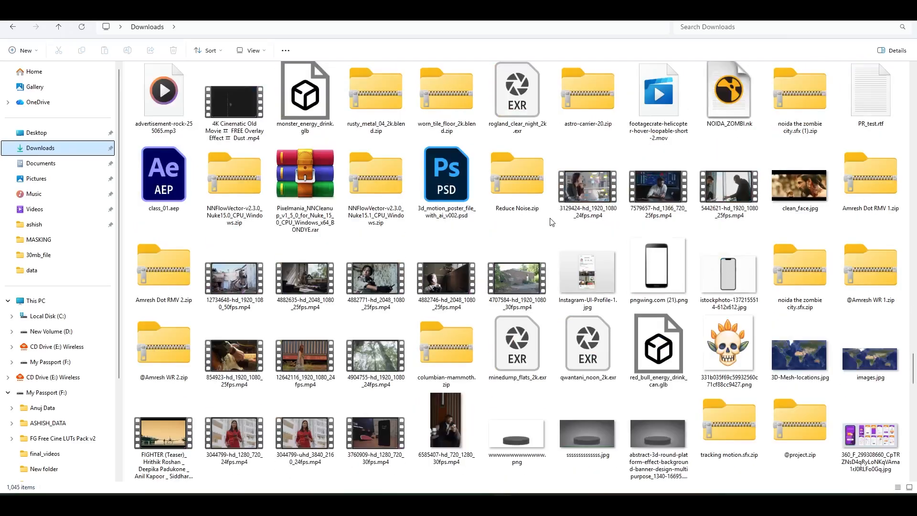
scroll(551, 222, down, 20)
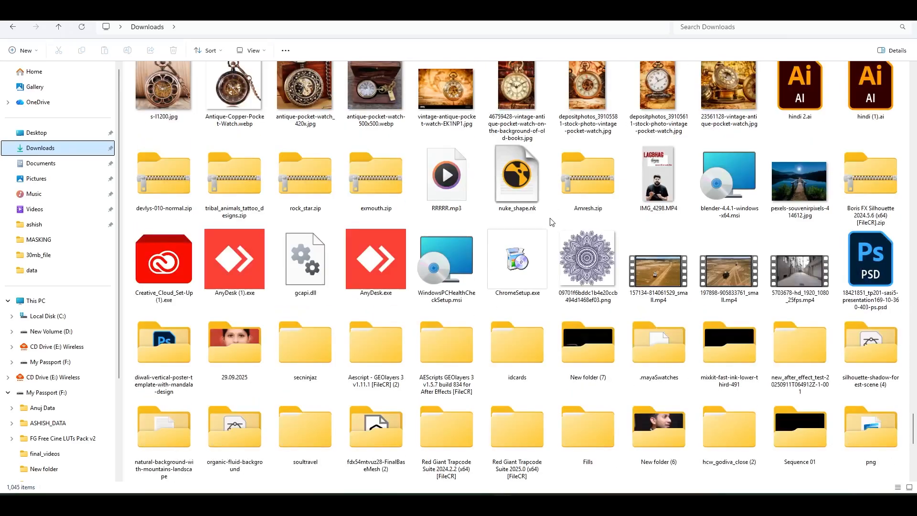
scroll(552, 222, down, 5)
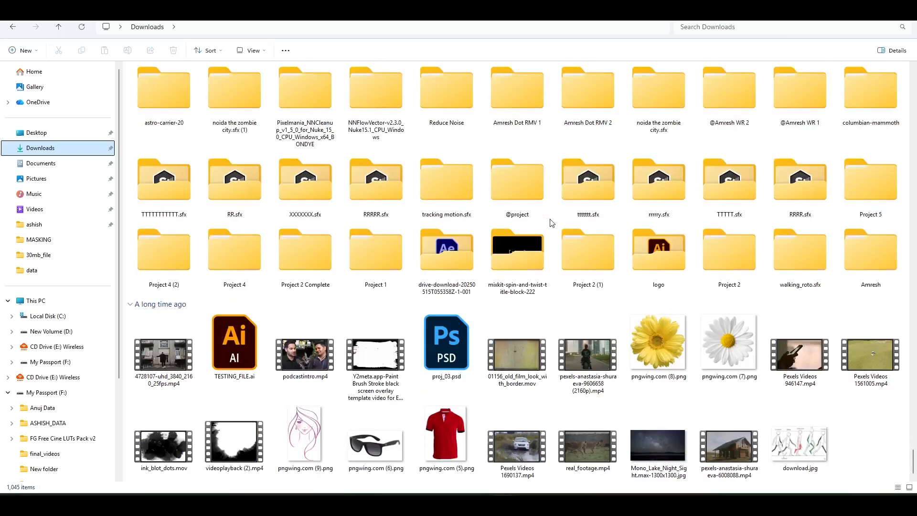
scroll(552, 222, up, 15)
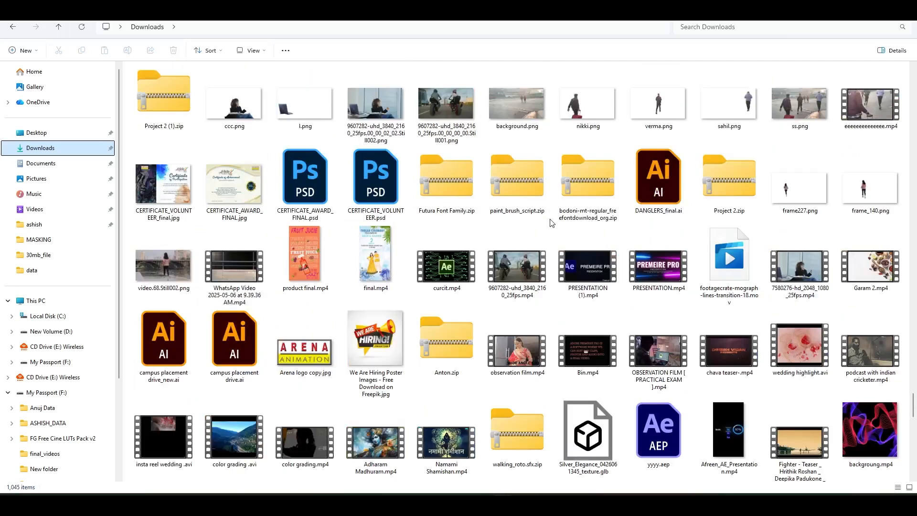
scroll(551, 223, down, 3)
scroll(559, 215, up, 3)
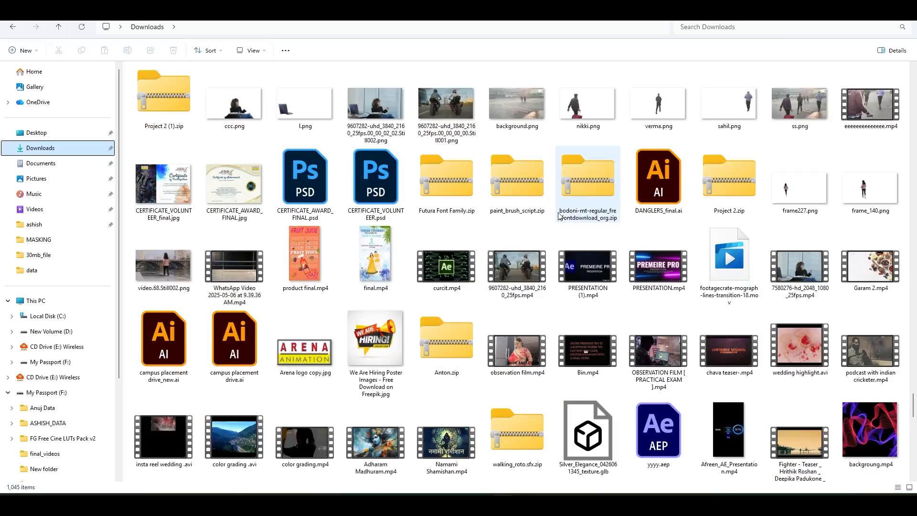
scroll(559, 216, up, 20)
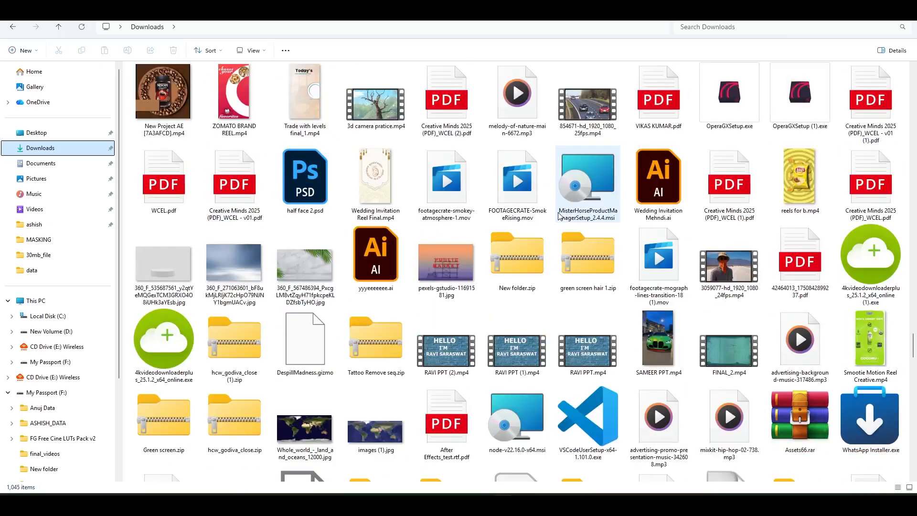
scroll(559, 216, up, 15)
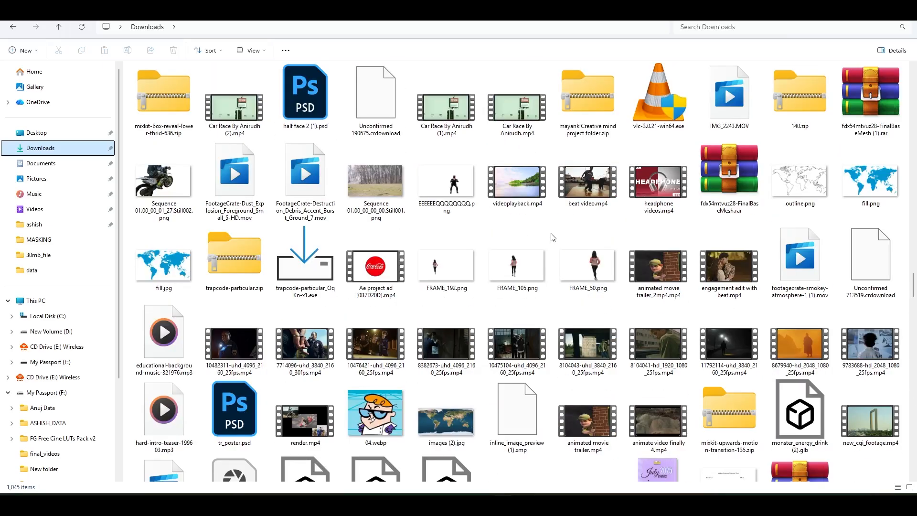
scroll(552, 237, up, 4)
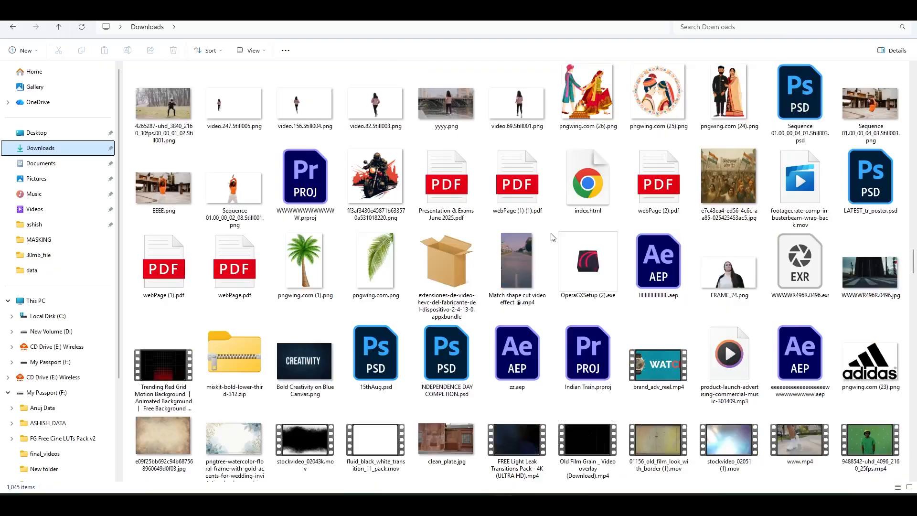
scroll(553, 237, up, 4)
scroll(552, 238, up, 4)
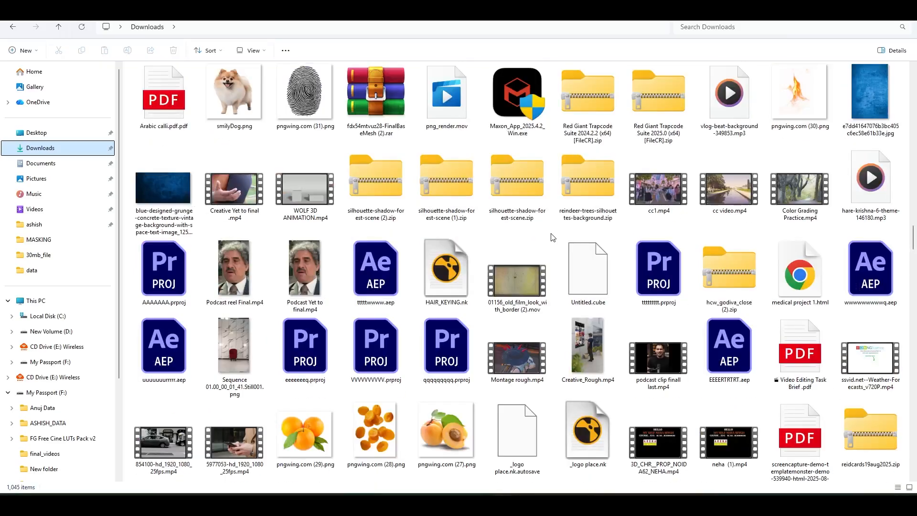
scroll(552, 237, up, 16)
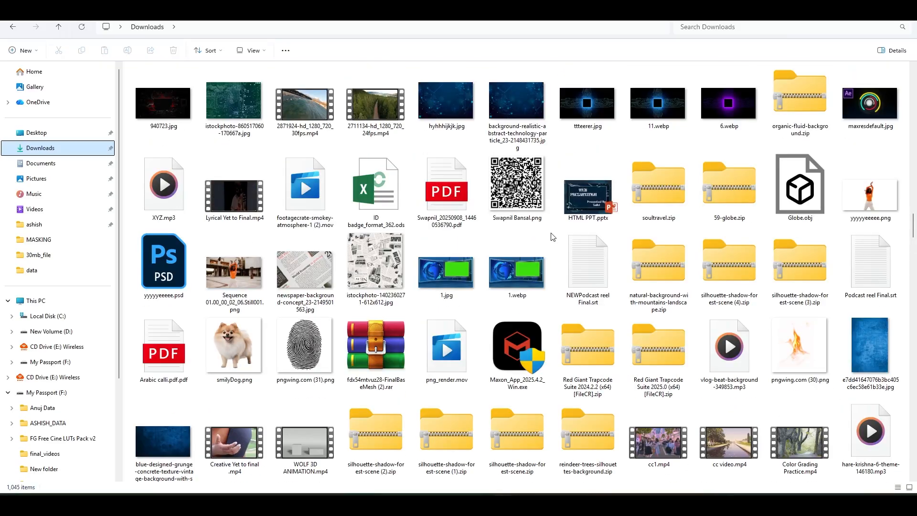
scroll(552, 237, up, 4)
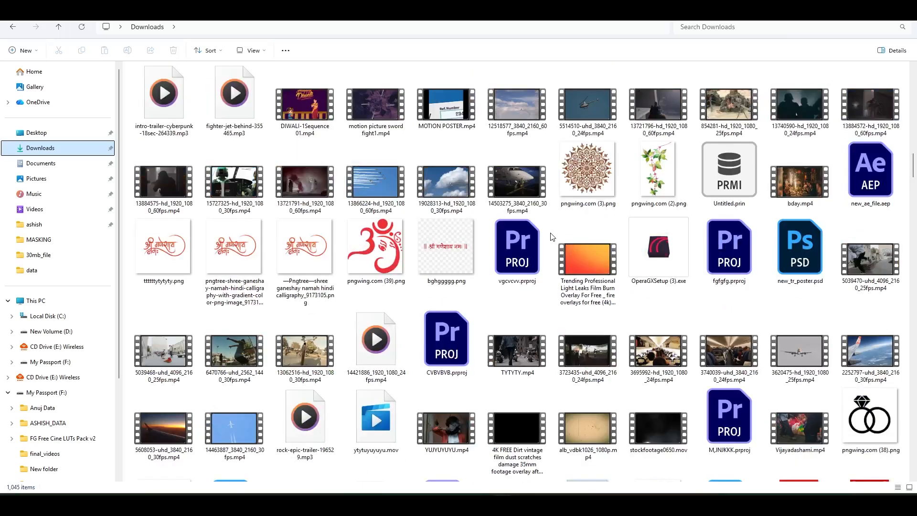
scroll(552, 237, up, 4)
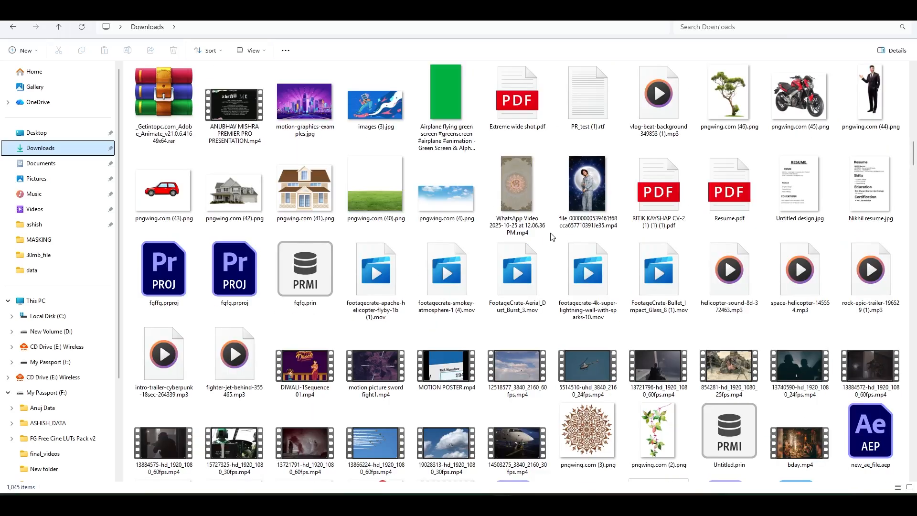
scroll(552, 237, down, 4)
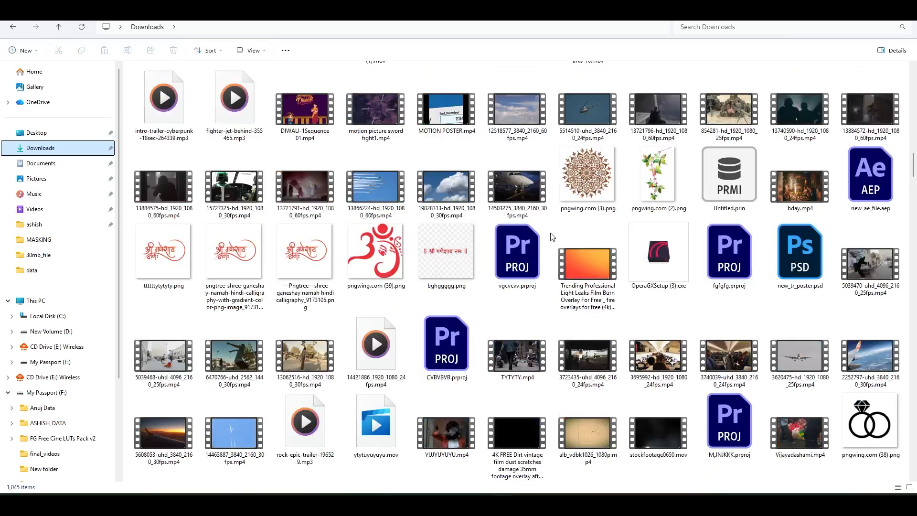
scroll(553, 238, down, 4)
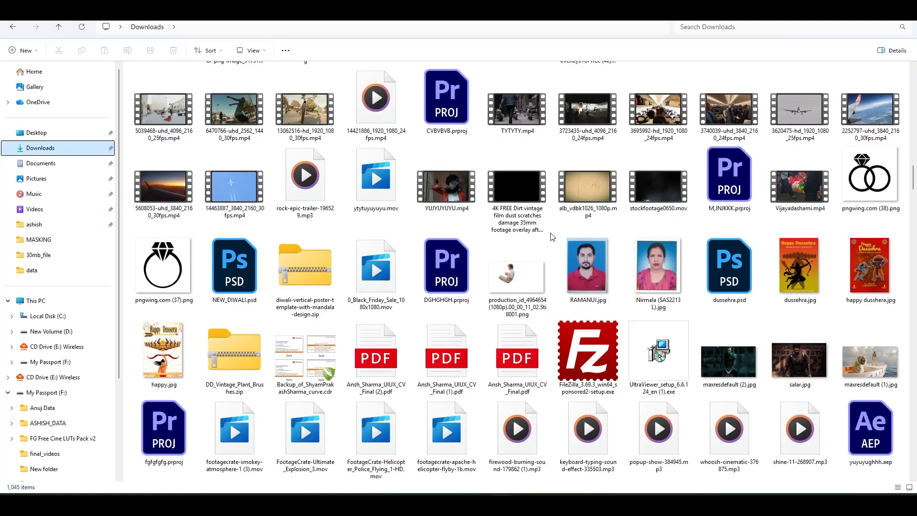
scroll(553, 238, down, 4)
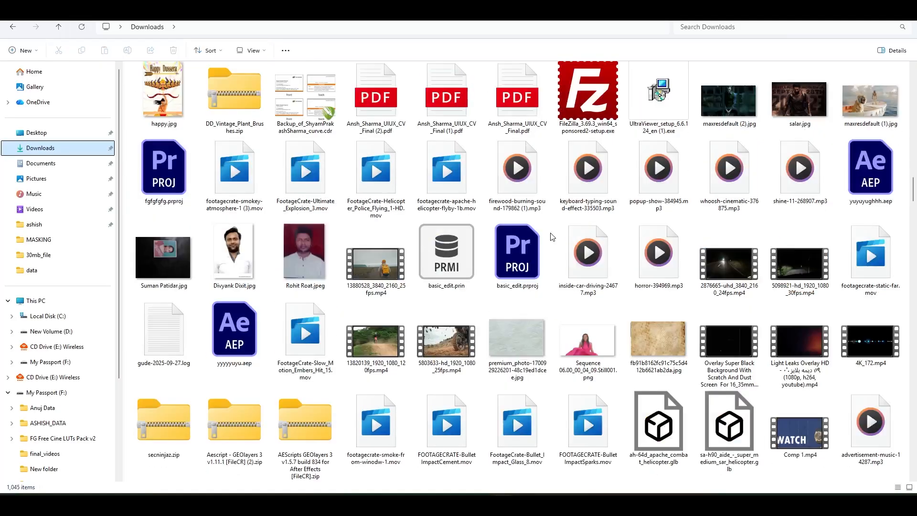
scroll(553, 237, up, 3)
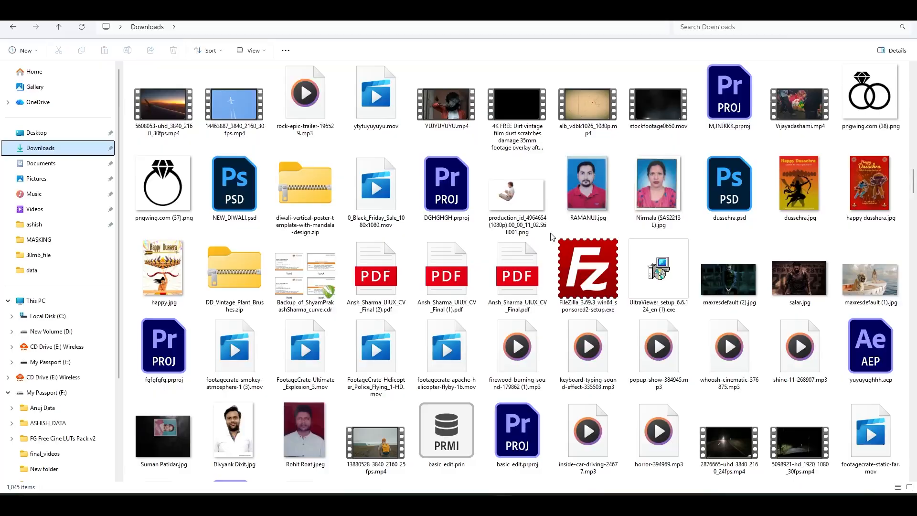
scroll(553, 237, down, 4)
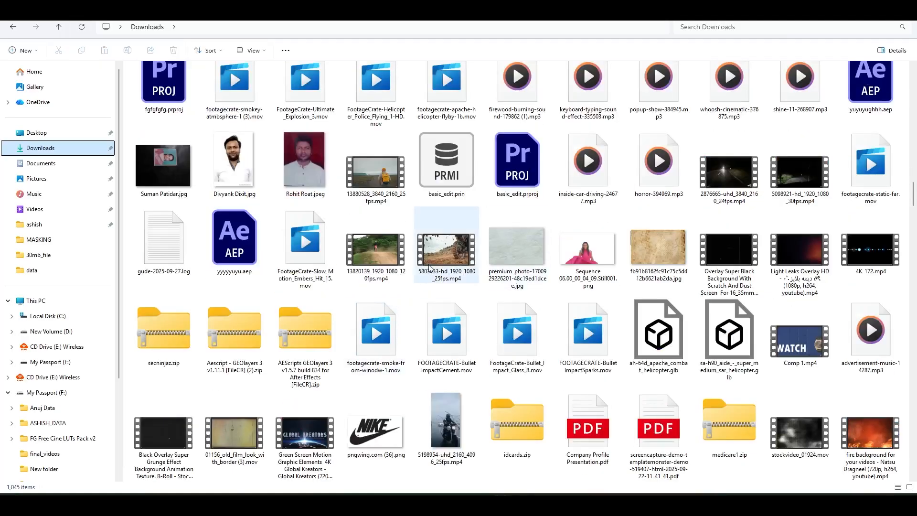
scroll(429, 269, down, 4)
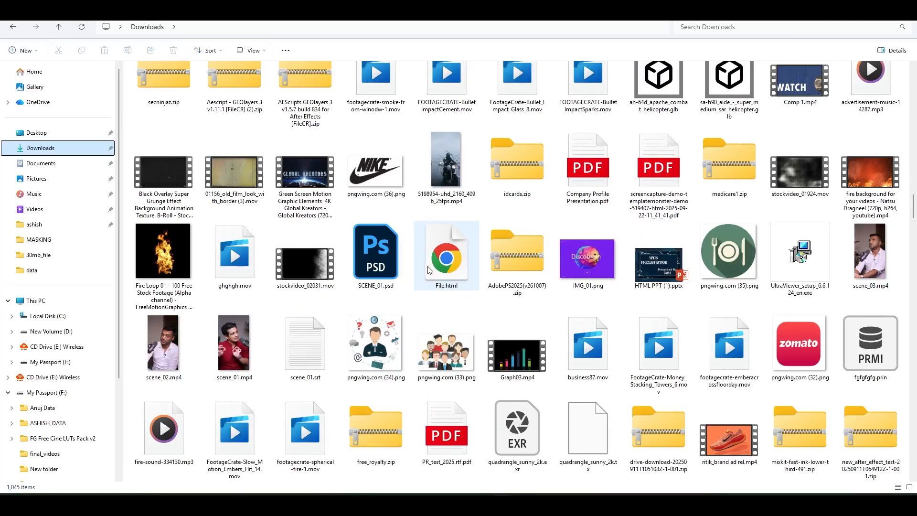
Bring the motorcycle video 5198954-uhd_2160_4096_25fps.mp4 from Downloads into the Premiere Pro timeline, on track V1 directly after real_footage.mp4
click(450, 178)
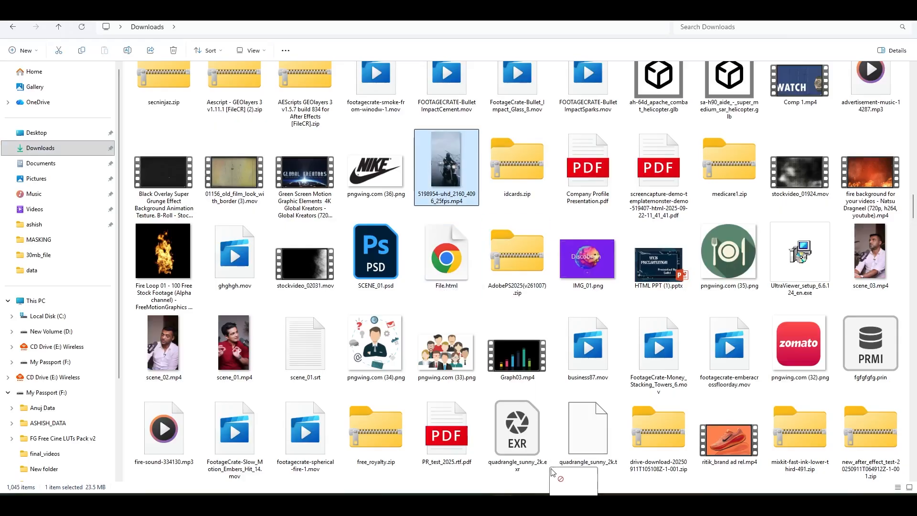
scroll(553, 479, down, 2)
drag(616, 492, 522, 456)
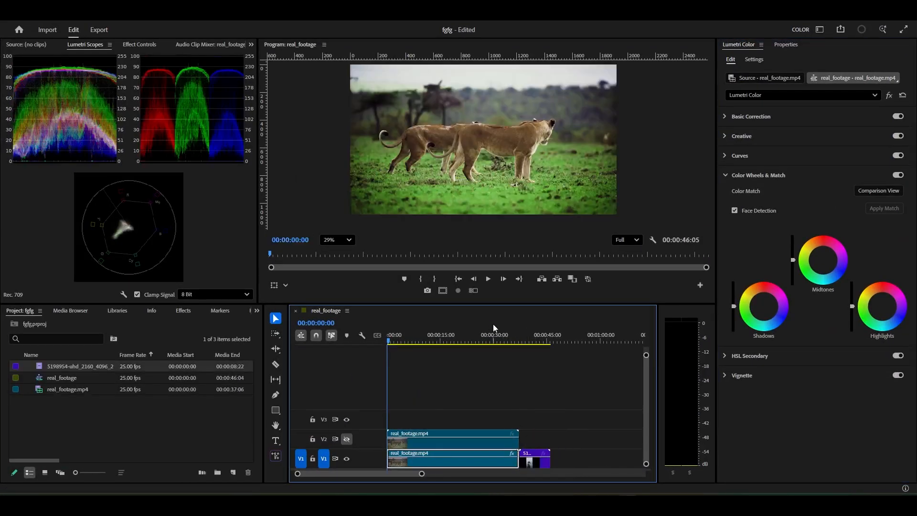
Preview the motorcycle clip at 00:00:43:04 and scale it so its full vertical picture fits inside the sequence frame
drag(519, 341, 541, 343)
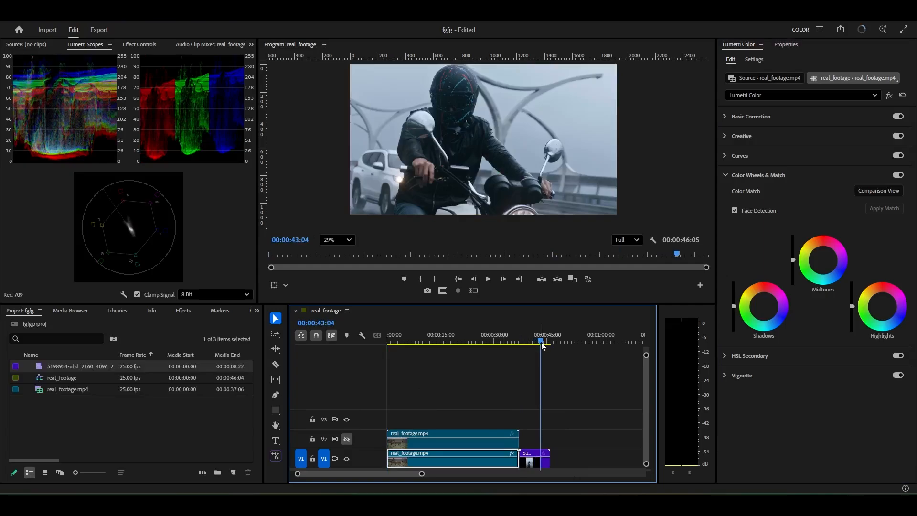
click(529, 459)
right_click(529, 459)
click(569, 380)
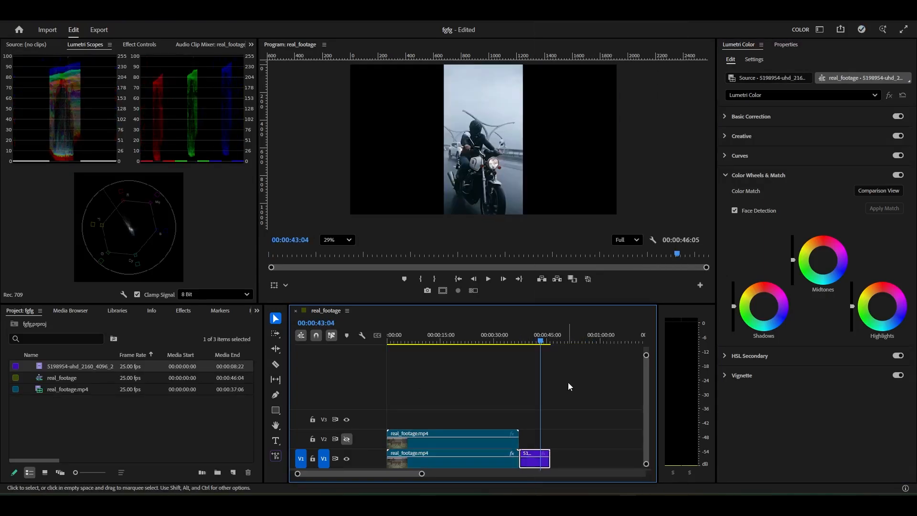
Return the playhead to the sequence start and open Comparison View with the motorcycle frame at 00:00:44:11 as the reference
click(492, 338)
drag(494, 328, 391, 327)
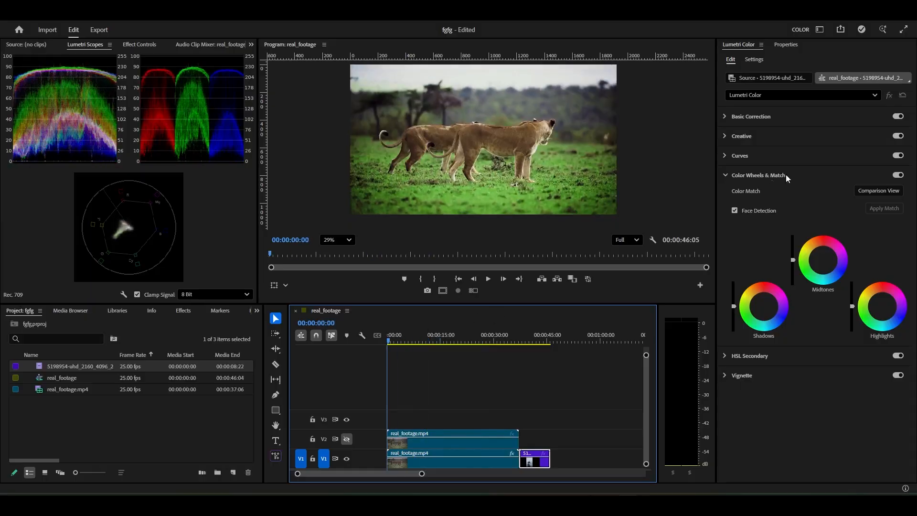
click(893, 192)
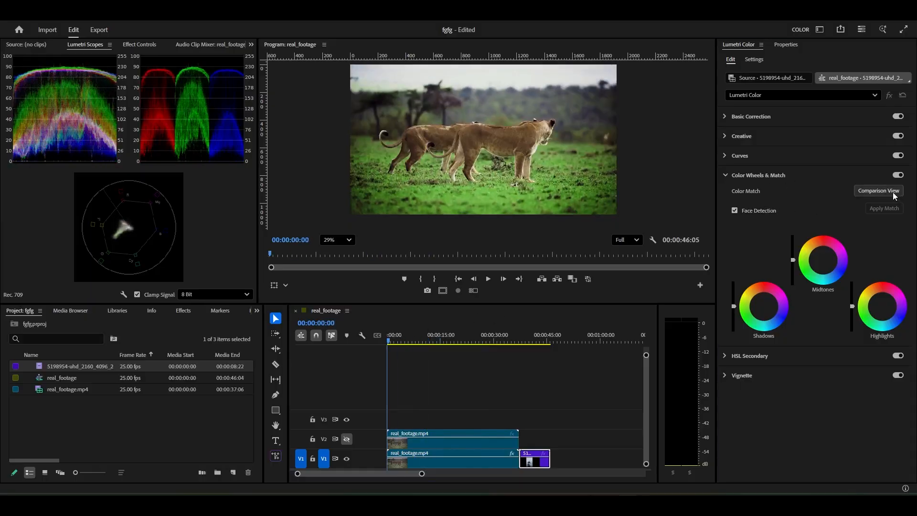
drag(272, 211, 475, 219)
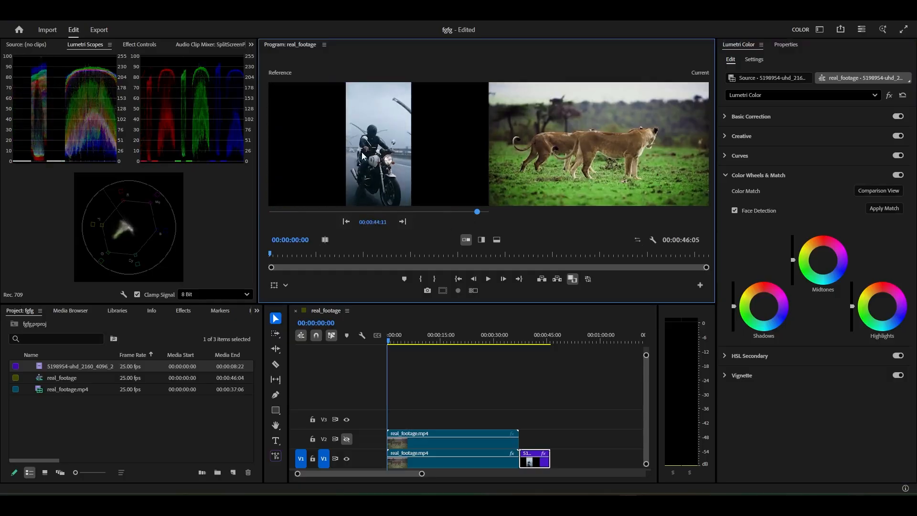
Apply the color match from the motorcycle reference to the real_footage.mp4 clip on V1, with the playhead at 00:00:08:08
click(884, 208)
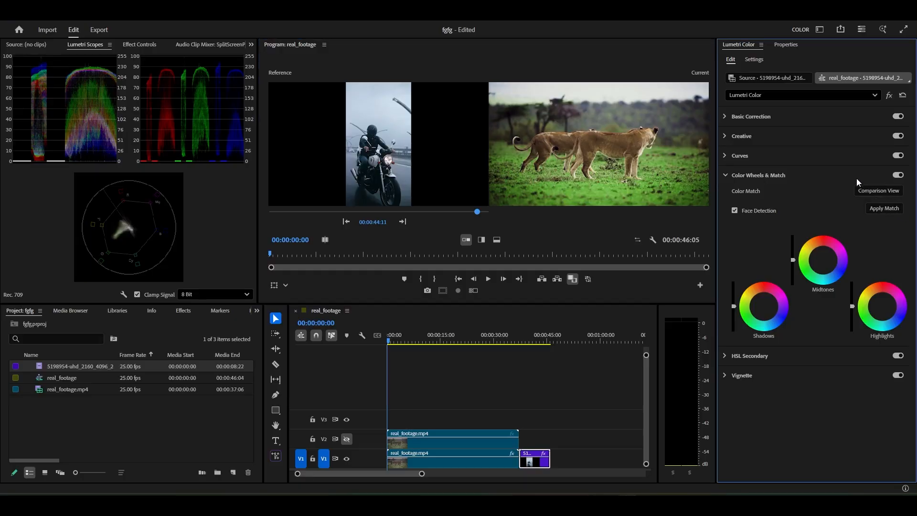
click(452, 461)
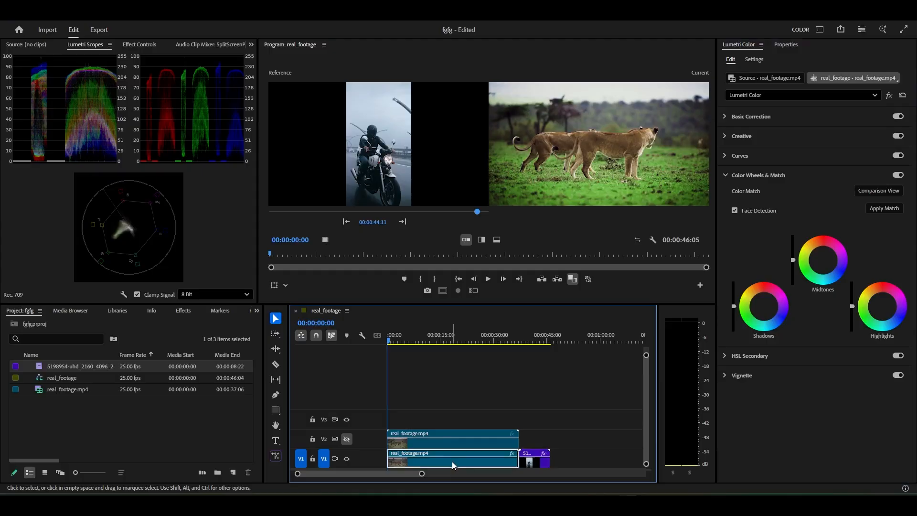
click(416, 340)
click(882, 211)
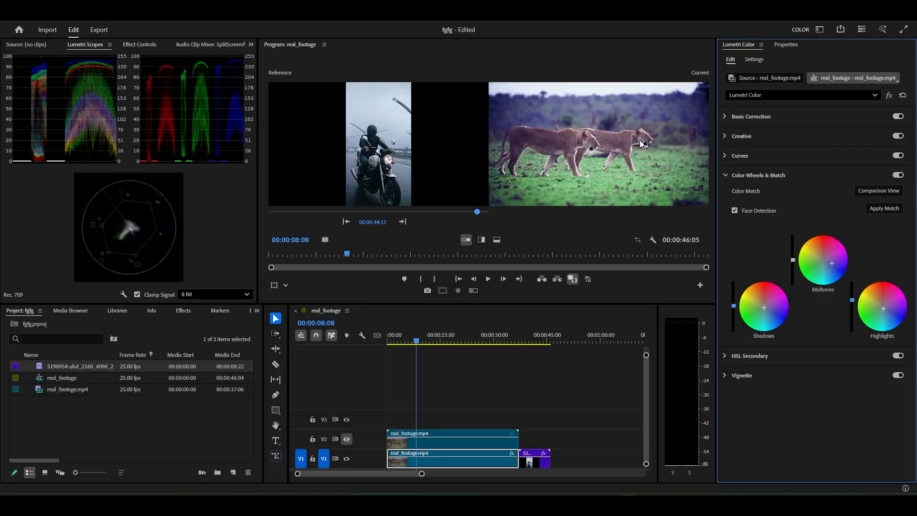
Refine the matched lion shot by nudging the midtones and shadows wheels slightly toward blue and resetting the highlights wheel's tint
drag(832, 264, 828, 266)
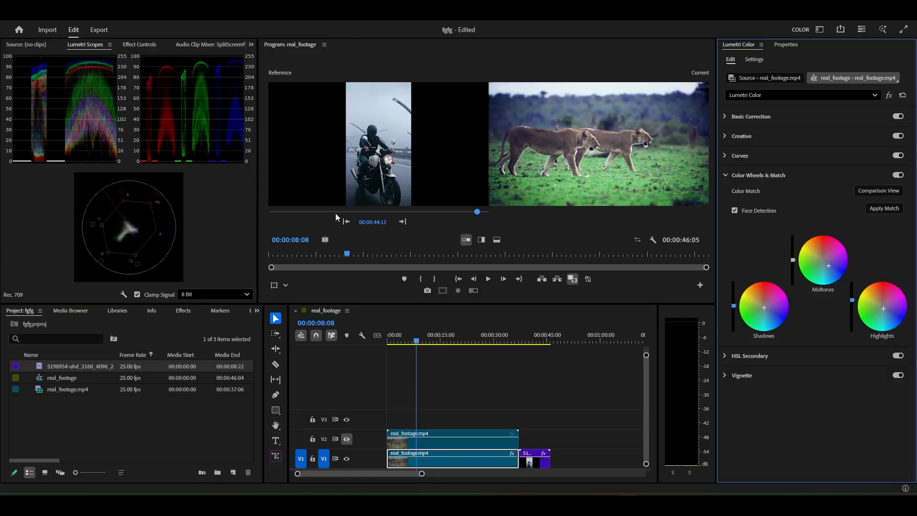
drag(835, 264, 834, 266)
drag(764, 308, 765, 312)
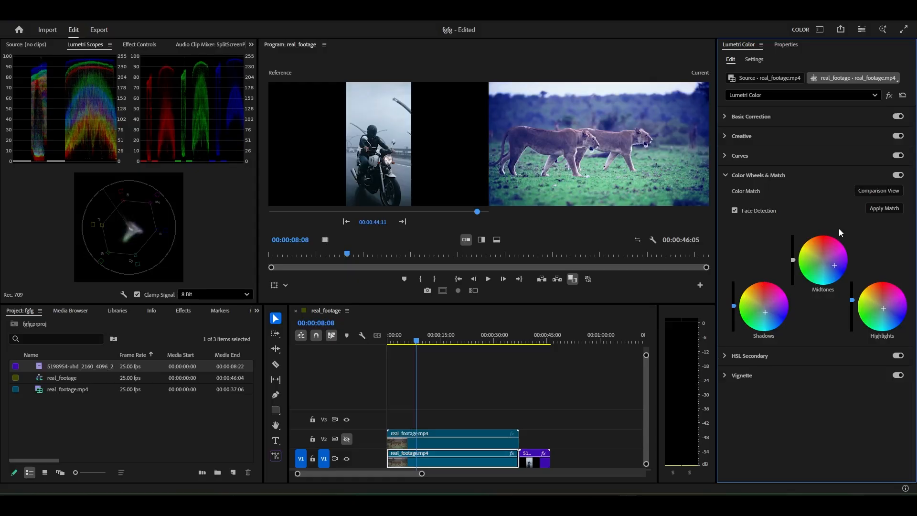
drag(833, 265, 831, 265)
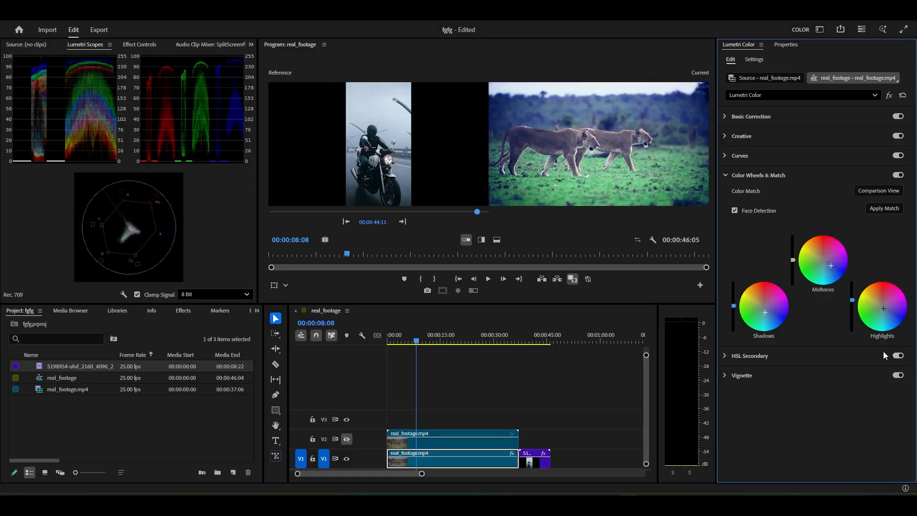
drag(886, 314, 887, 314)
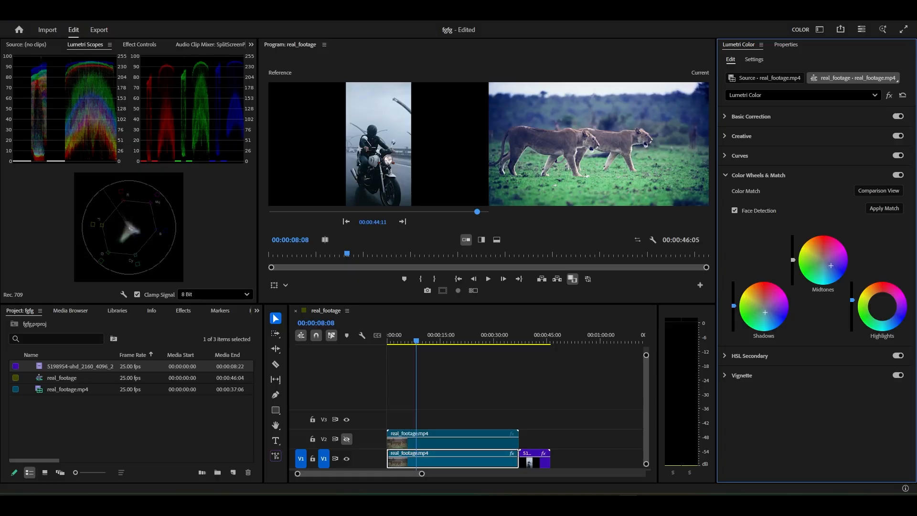
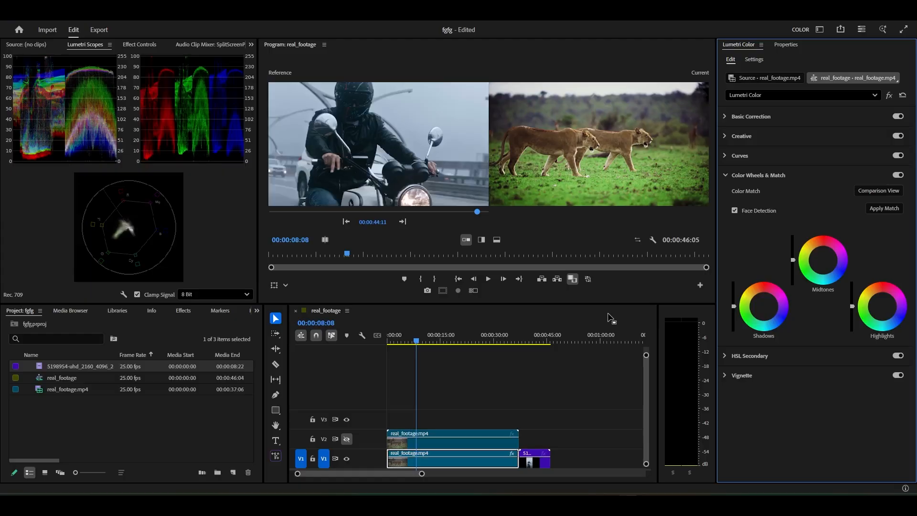
Undo the import of the motorcycle clip, close Comparison View and collapse the Color Wheels & Match section
key(ctrl+z)
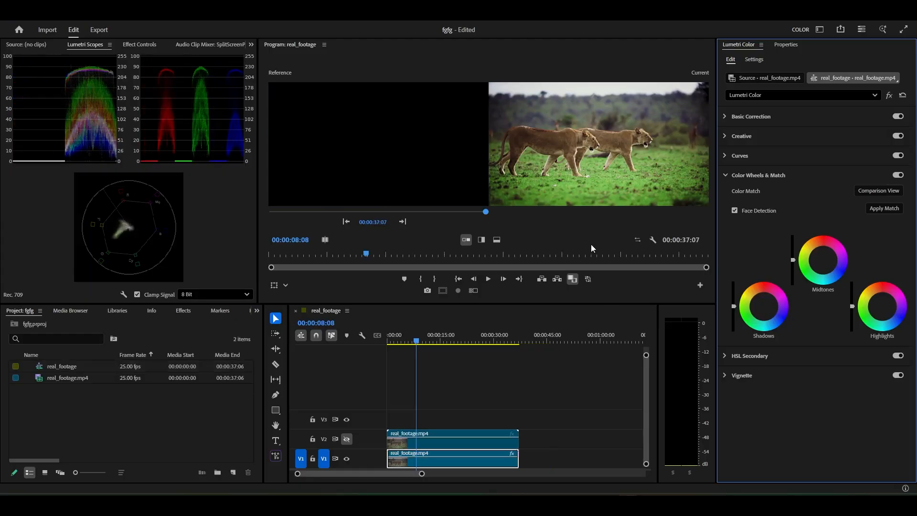
click(881, 190)
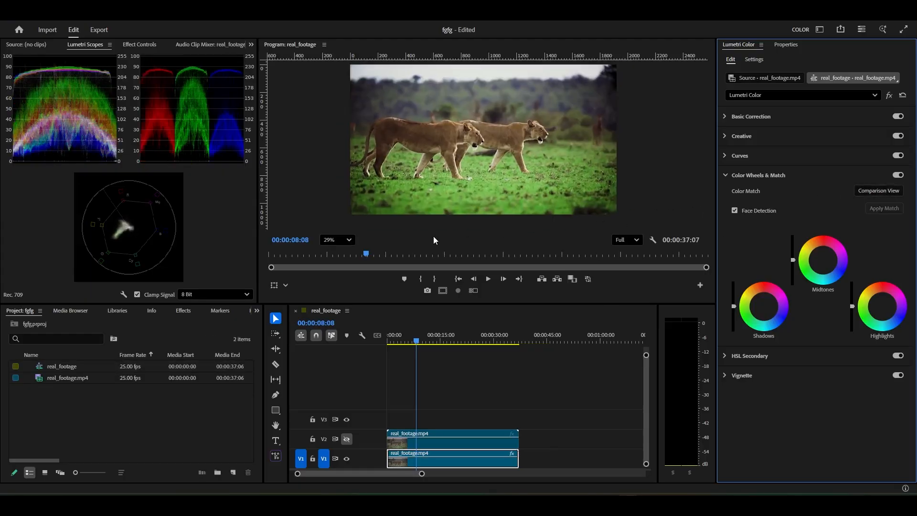
drag(417, 340, 401, 341)
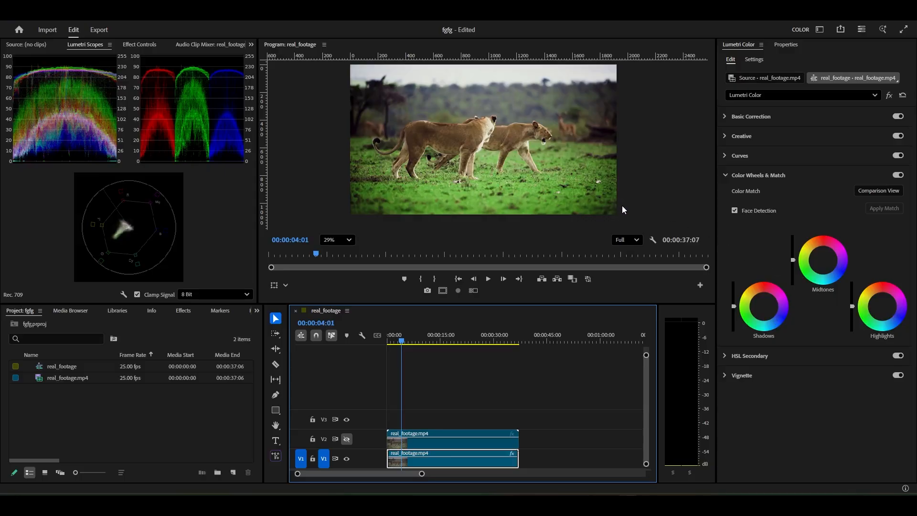
click(724, 175)
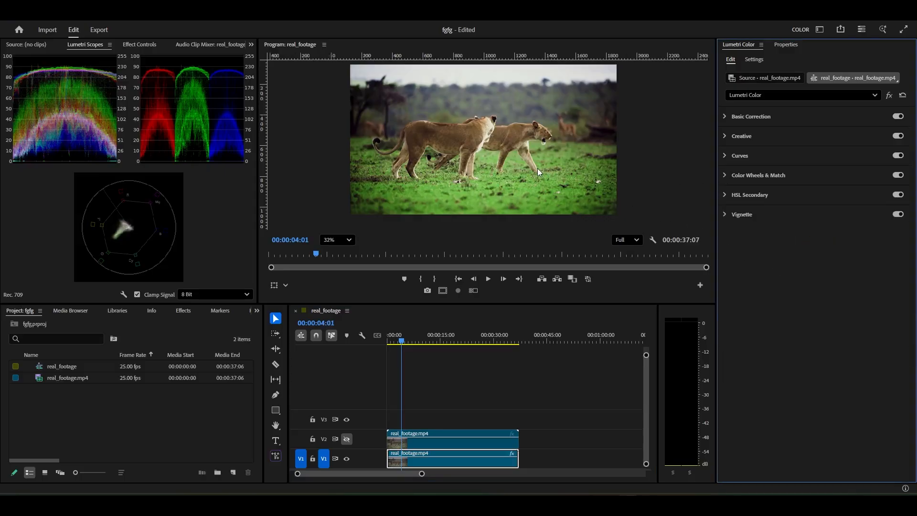
At 00:00:00:00, set the HSL Secondary key color by sampling the front lion's tan fur
scroll(537, 168, up, 2)
drag(413, 345, 385, 339)
scroll(446, 153, down, 2)
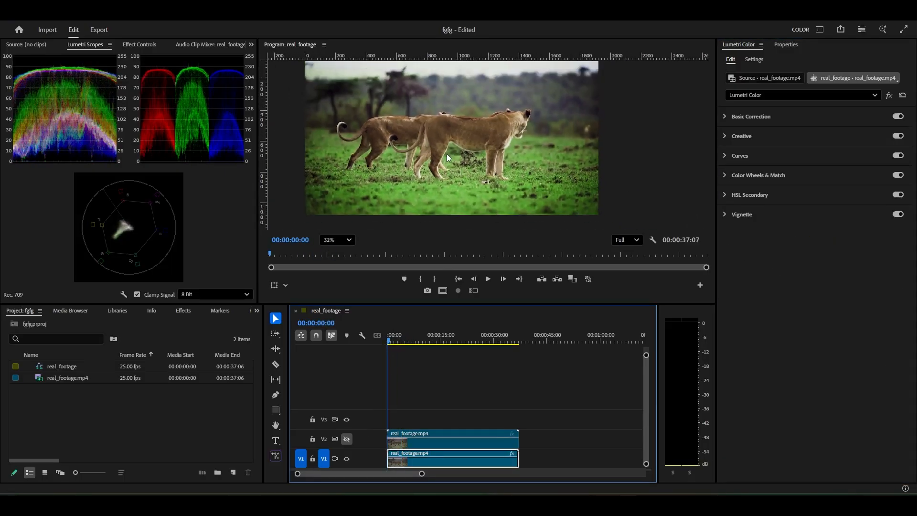
click(725, 195)
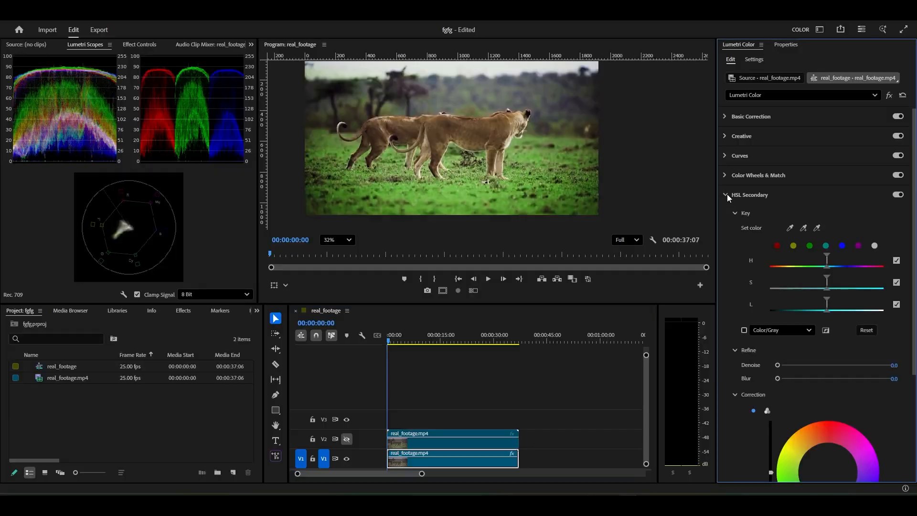
scroll(721, 229, down, 1)
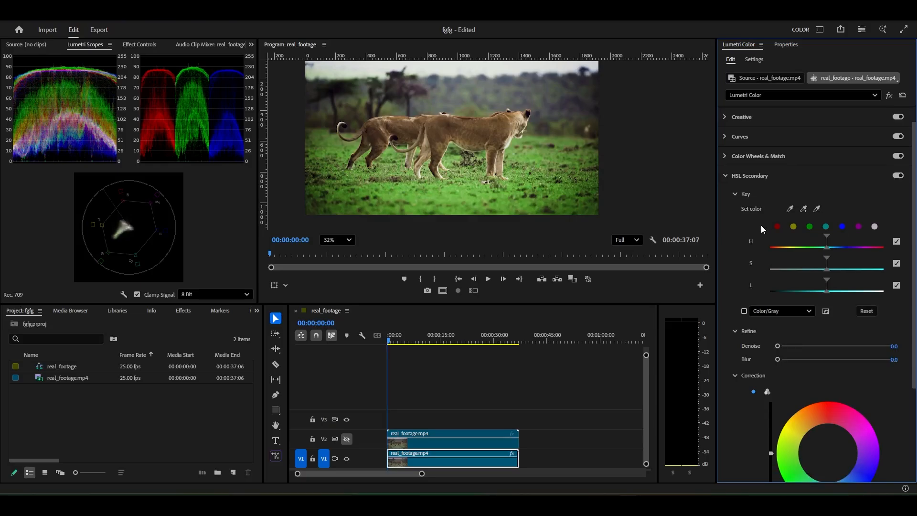
scroll(423, 122, up, 2)
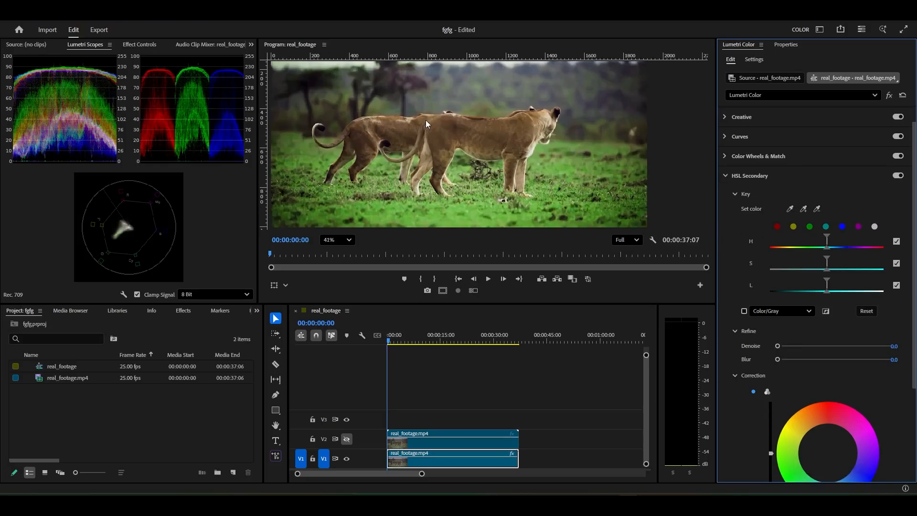
drag(426, 119, 458, 135)
click(789, 209)
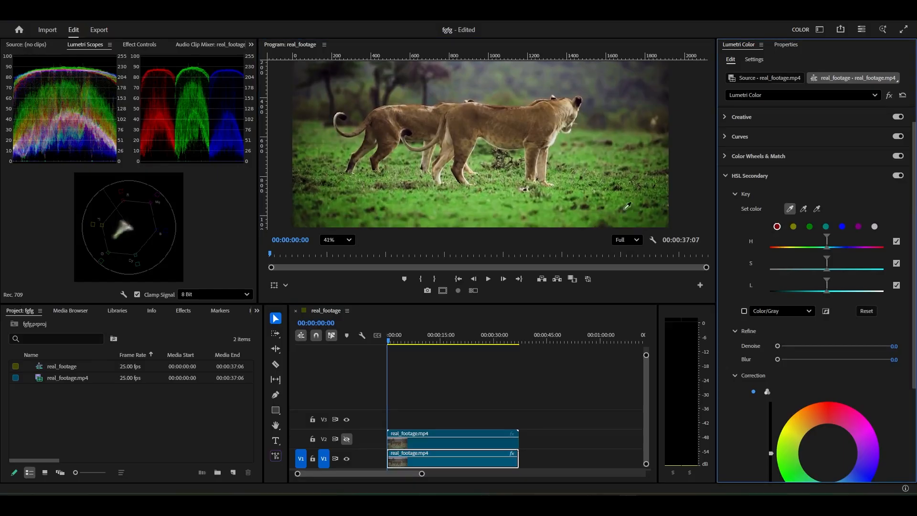
click(546, 112)
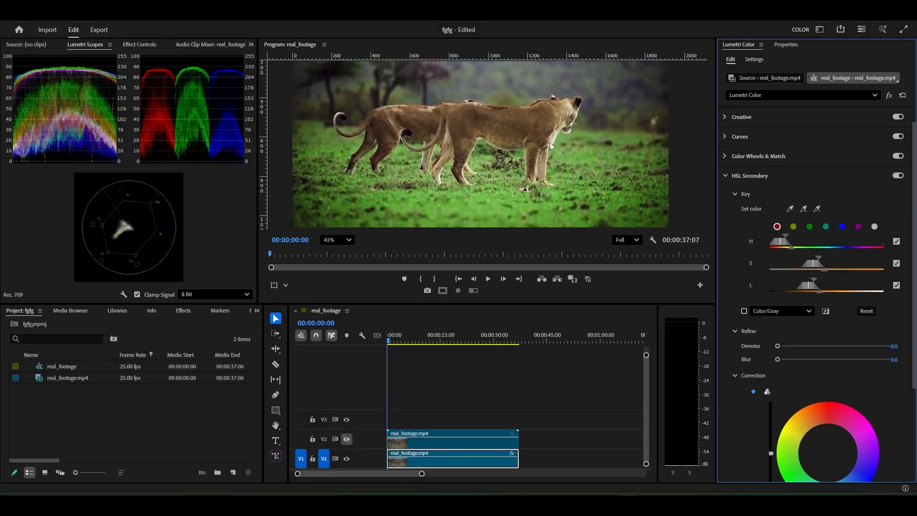
Show the key mask as Color/Gray and add samples from the front lion's back and head to the key
click(744, 311)
scroll(452, 119, down, 1)
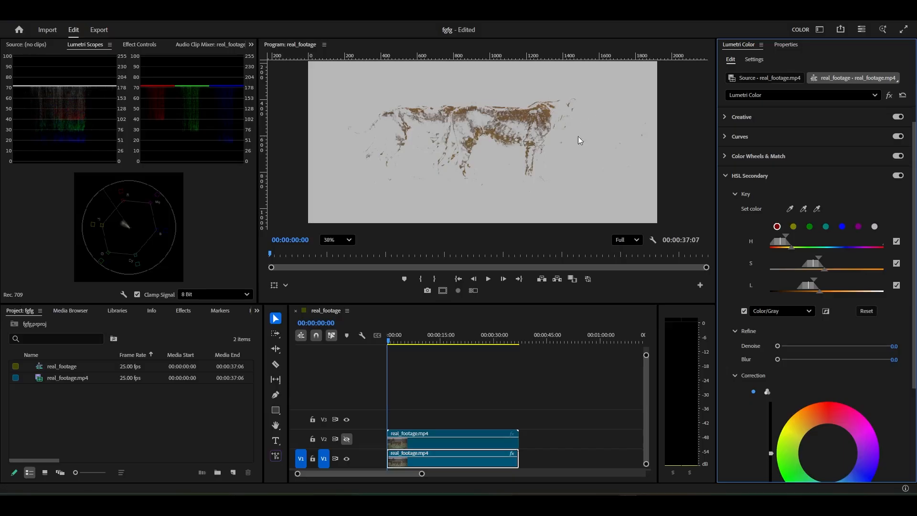
click(521, 123)
click(804, 209)
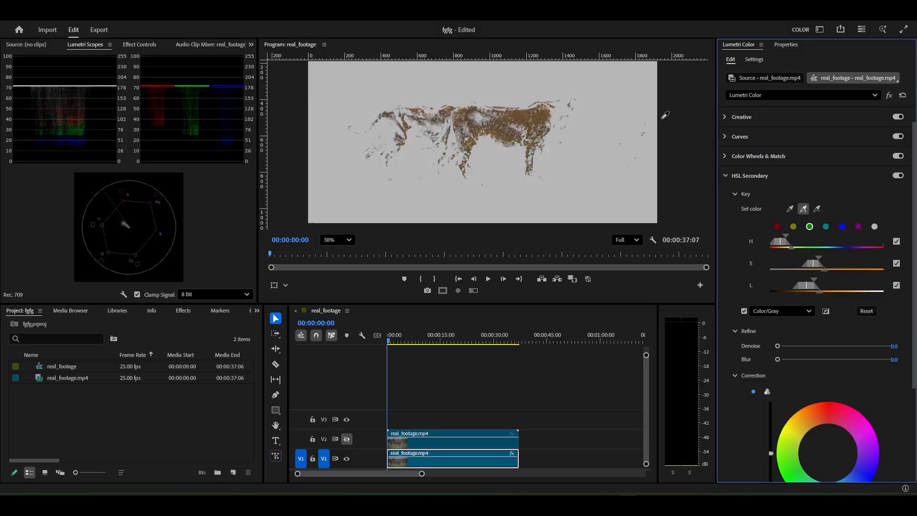
click(562, 107)
Try extending the key with more samples from the front lion's shoulder and back and the rear lion's legs
click(803, 210)
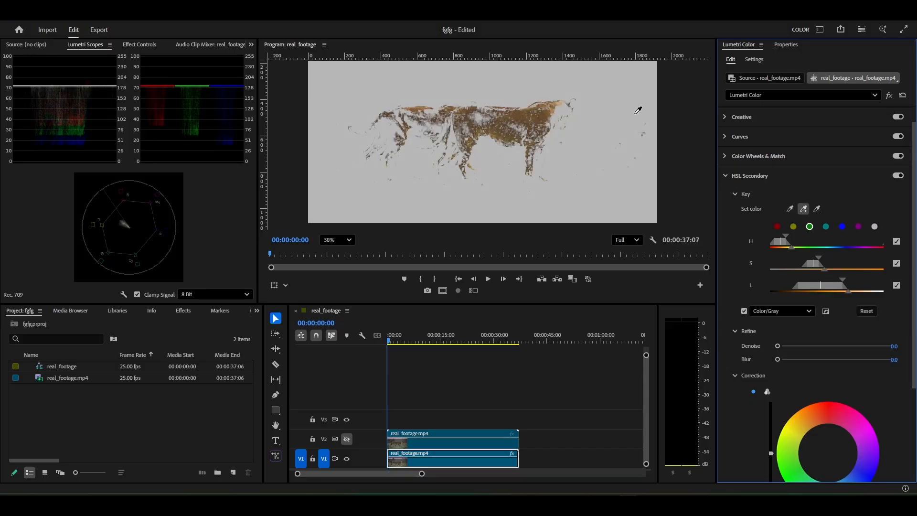
click(555, 119)
click(804, 211)
click(482, 118)
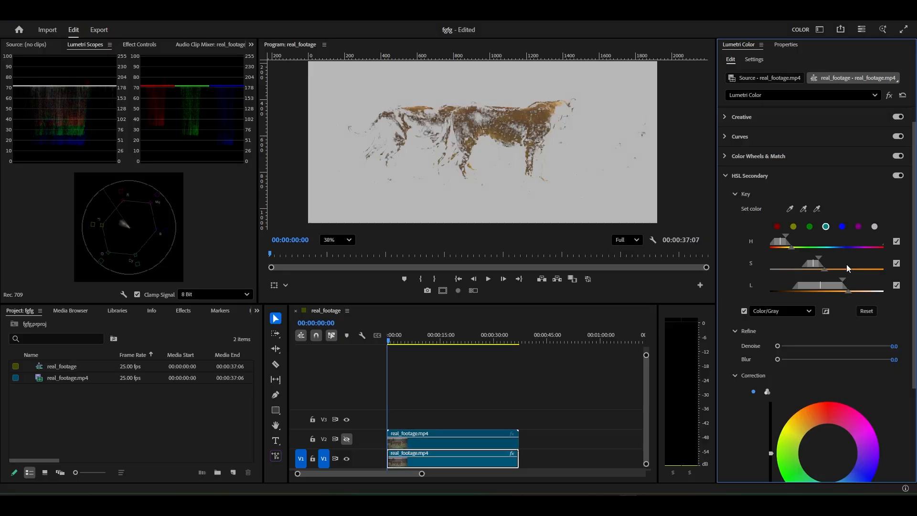
click(803, 209)
click(422, 154)
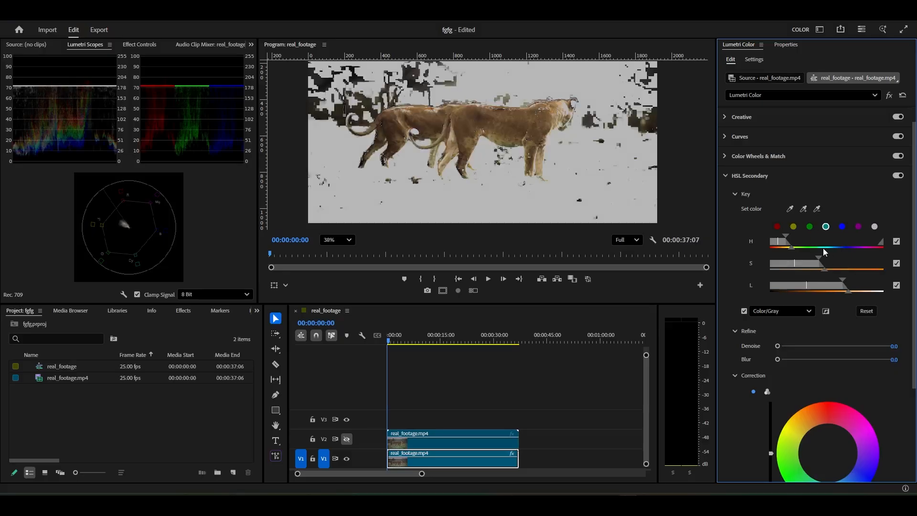
Try widening the key with samples from the front lion's flank and head and a rear leg, and subtract the background foliage
click(804, 210)
click(513, 131)
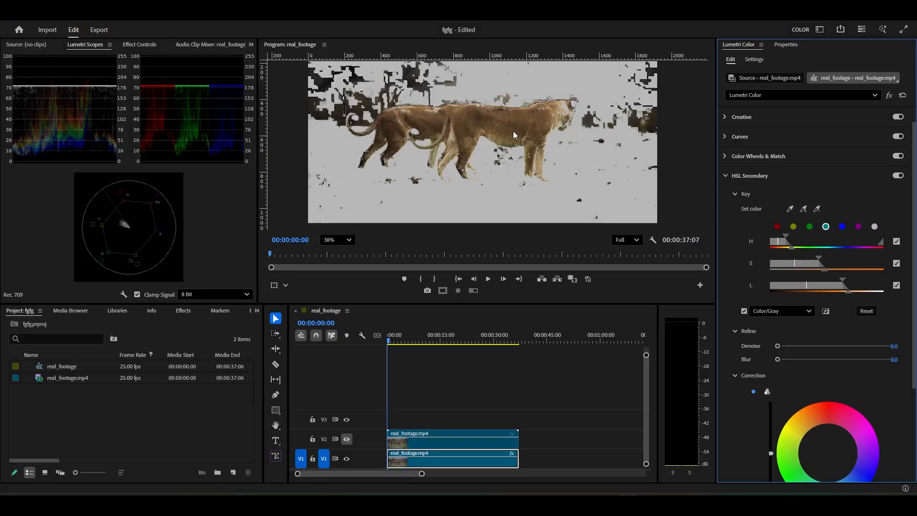
click(803, 209)
click(575, 101)
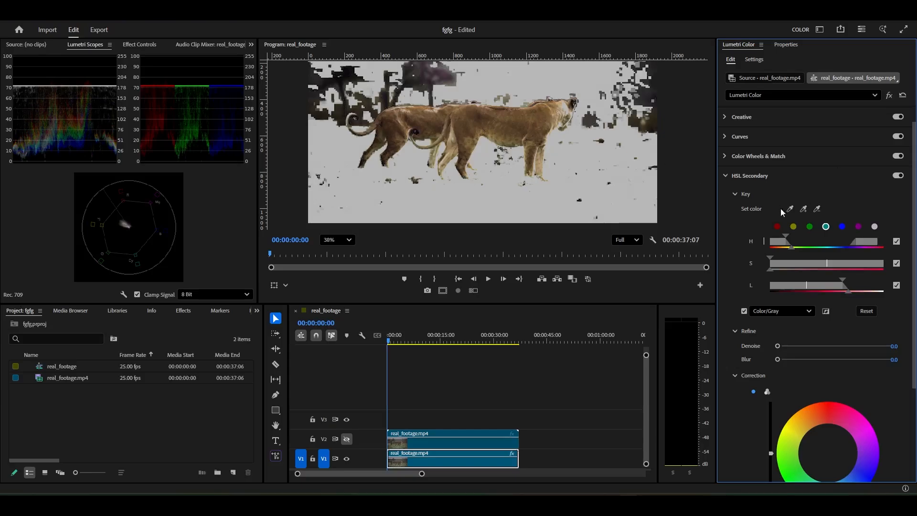
click(393, 162)
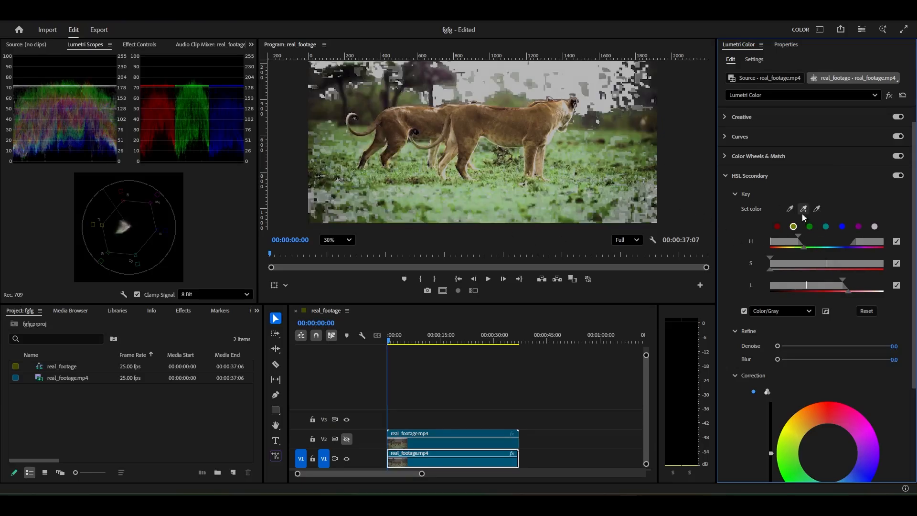
click(817, 209)
click(364, 99)
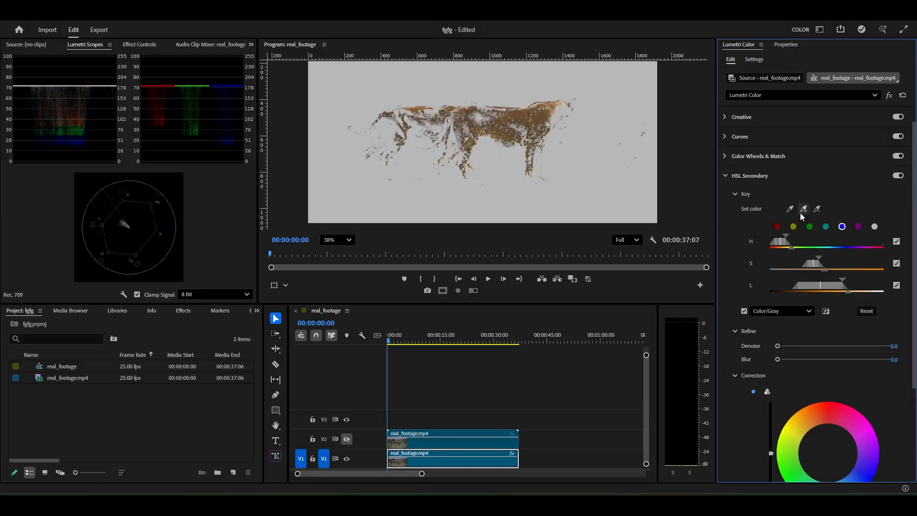
Add fur samples from the rear lion's haunch, back and flank and the front lion's haunch to the key
click(386, 125)
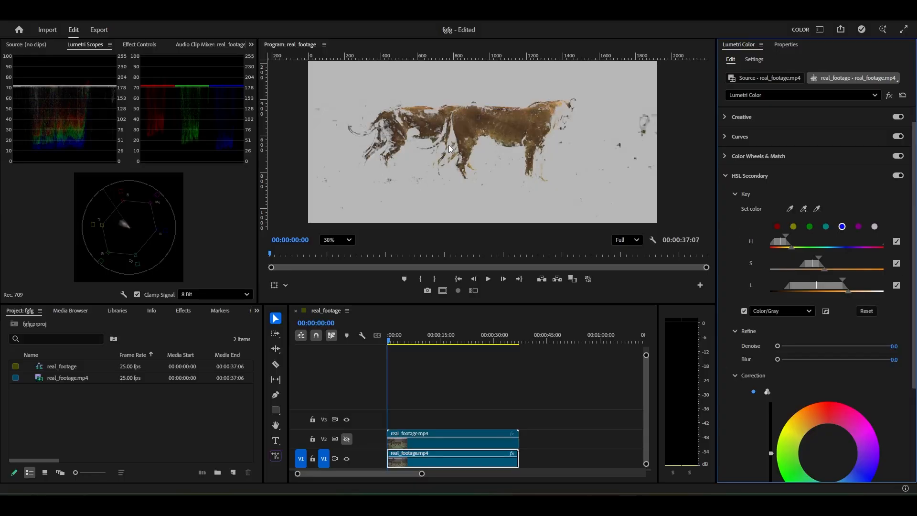
click(803, 209)
click(431, 109)
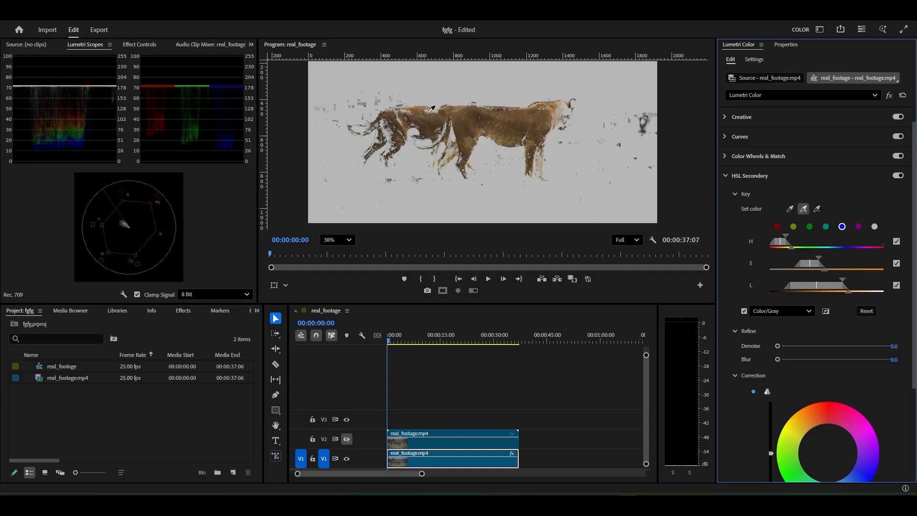
click(803, 208)
click(457, 130)
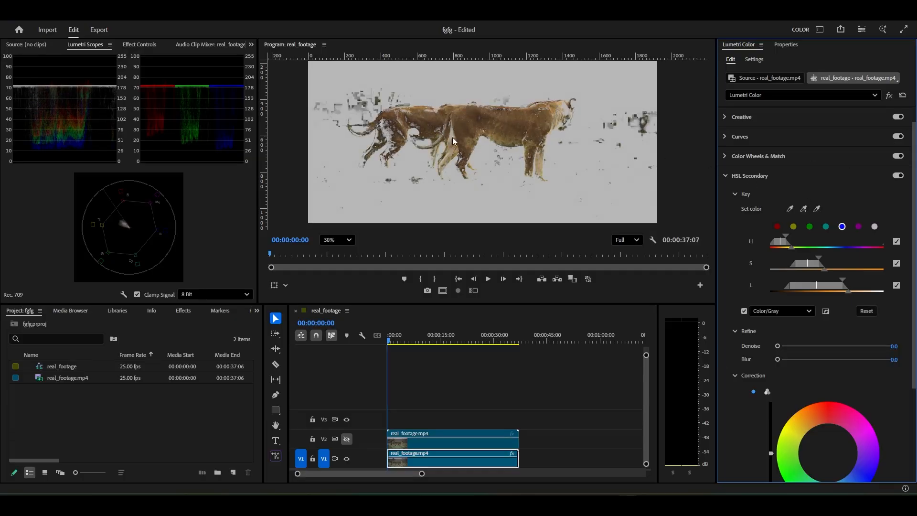
click(803, 208)
click(410, 126)
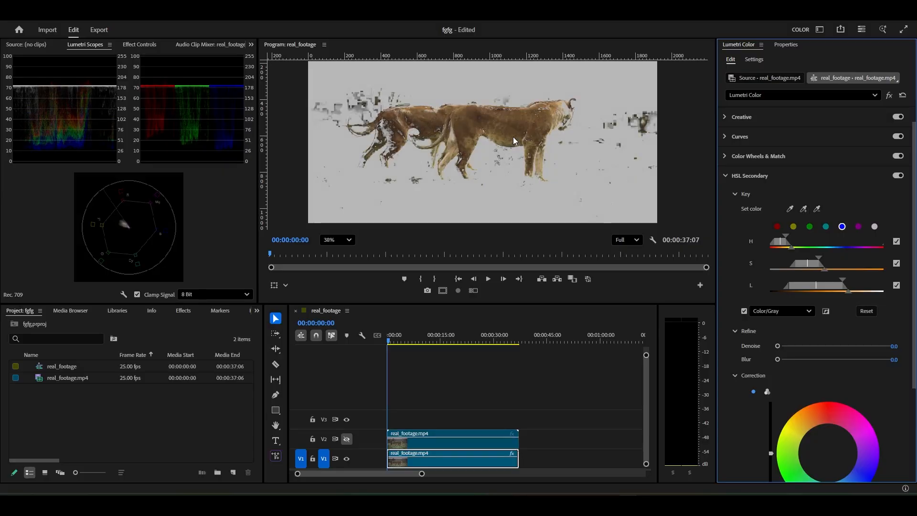
Extend the key with fur samples from the front lion's shoulder and hind leg and the shaded haunch of the rear lion
click(804, 209)
click(545, 113)
click(803, 209)
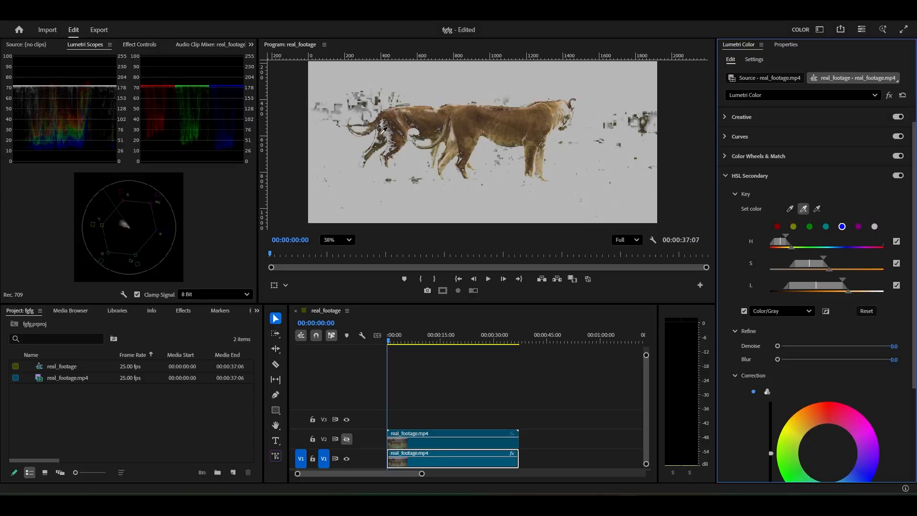
click(444, 152)
click(825, 226)
click(803, 209)
click(386, 132)
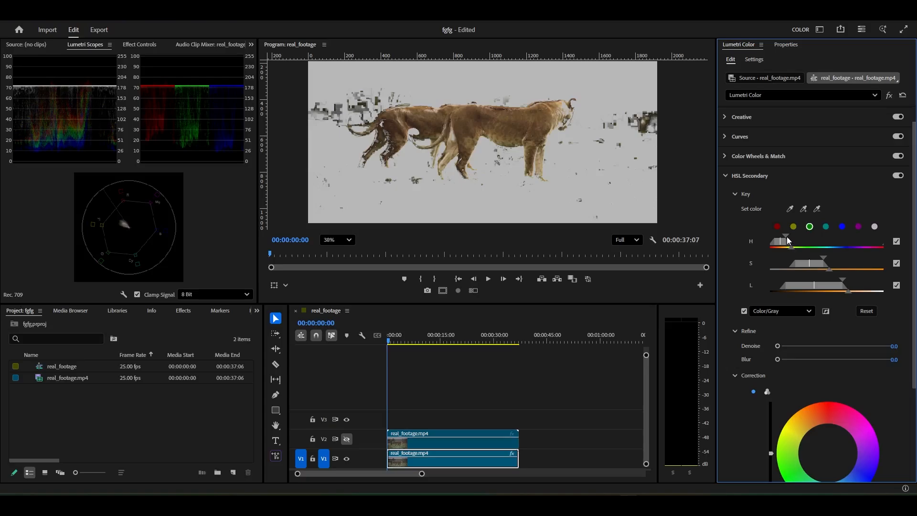
Adjust the key's hue, saturation and luminance ranges and their falloff to isolate the lions from the background
drag(786, 235, 829, 266)
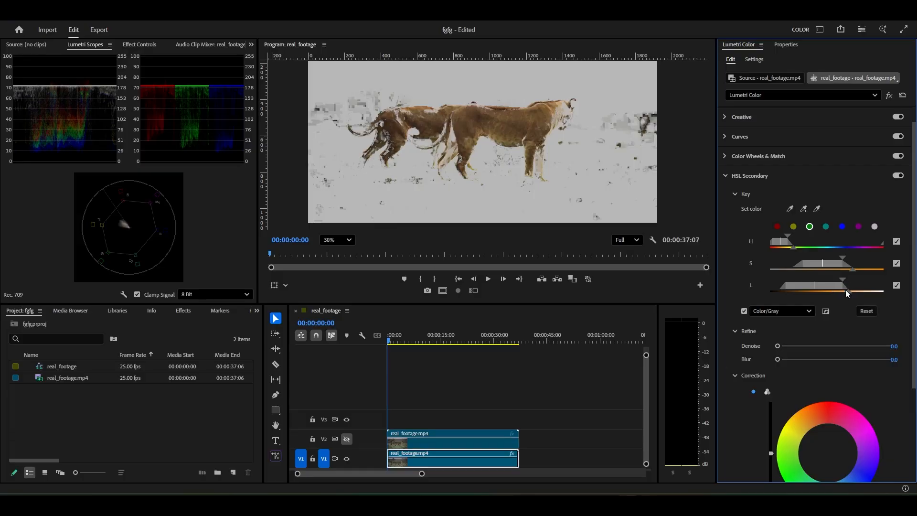
mouse_move(846, 291)
mouse_down()
mouse_move(855, 290)
mouse_move(827, 289)
mouse_up()
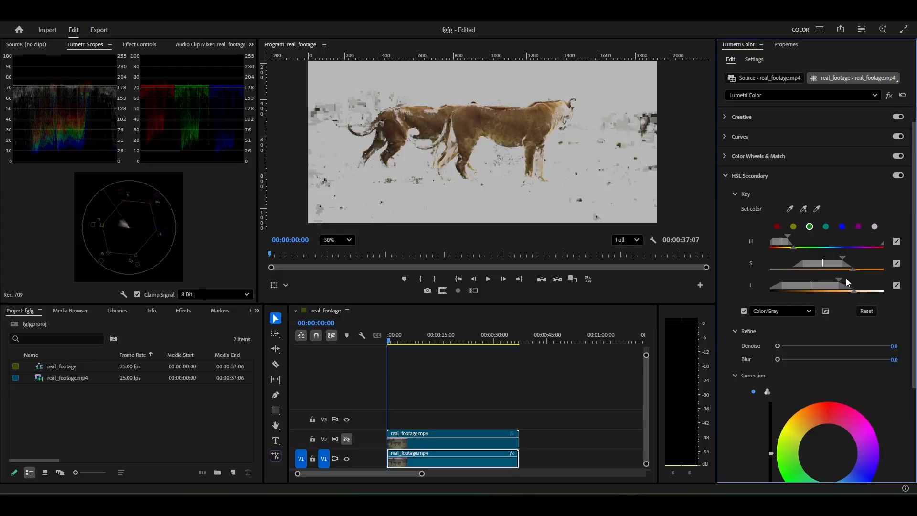
mouse_move(839, 281)
mouse_down()
mouse_move(850, 281)
mouse_move(838, 287)
mouse_move(847, 257)
mouse_move(858, 268)
mouse_move(829, 266)
mouse_up()
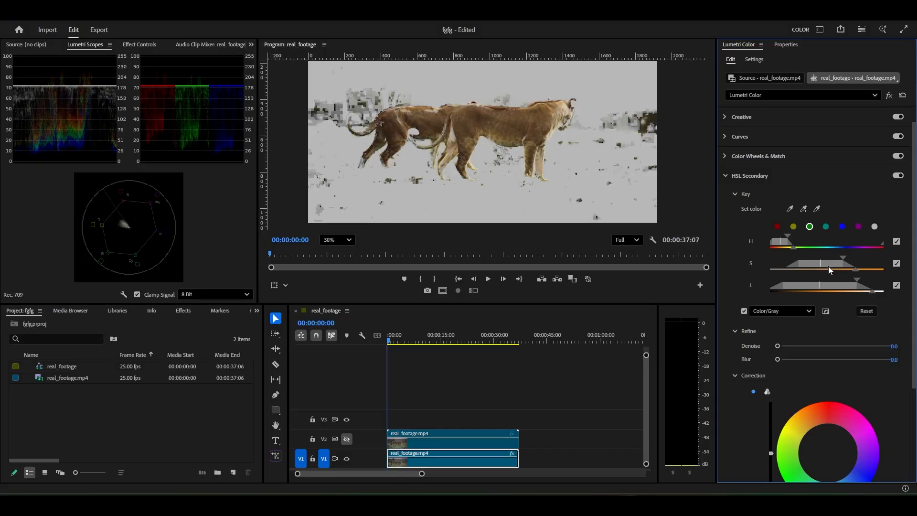
mouse_move(787, 236)
mouse_down()
mouse_move(801, 247)
mouse_move(793, 248)
mouse_up()
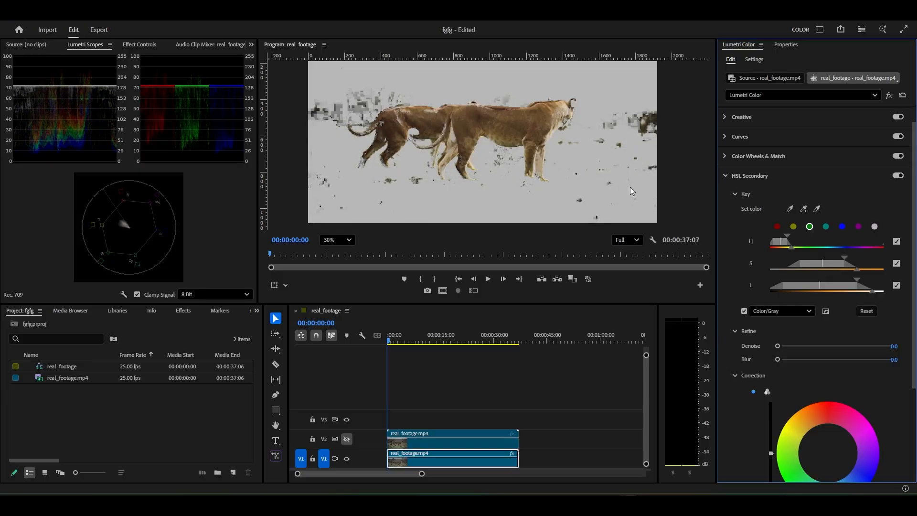
Refine the key mask with Denoise at 39.8 and Blur at 11.7
scroll(498, 115, down, 3)
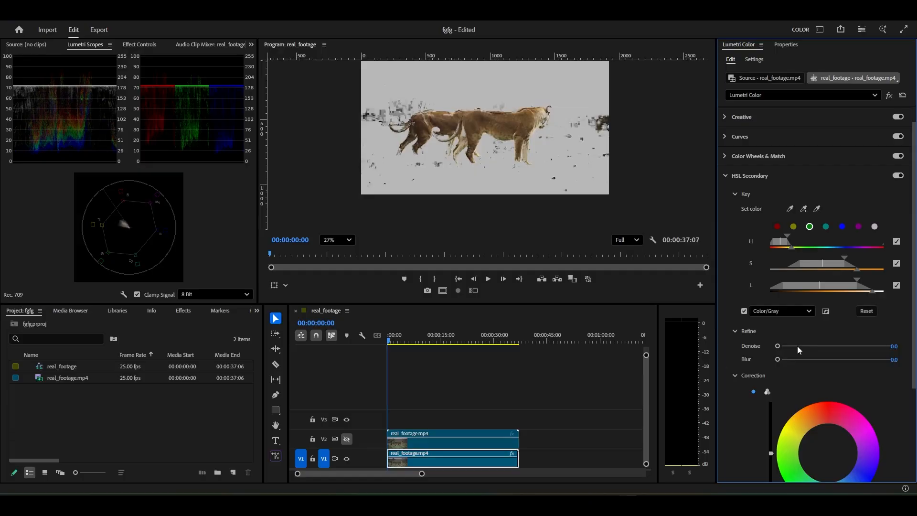
drag(778, 346, 808, 350)
scroll(478, 121, up, 5)
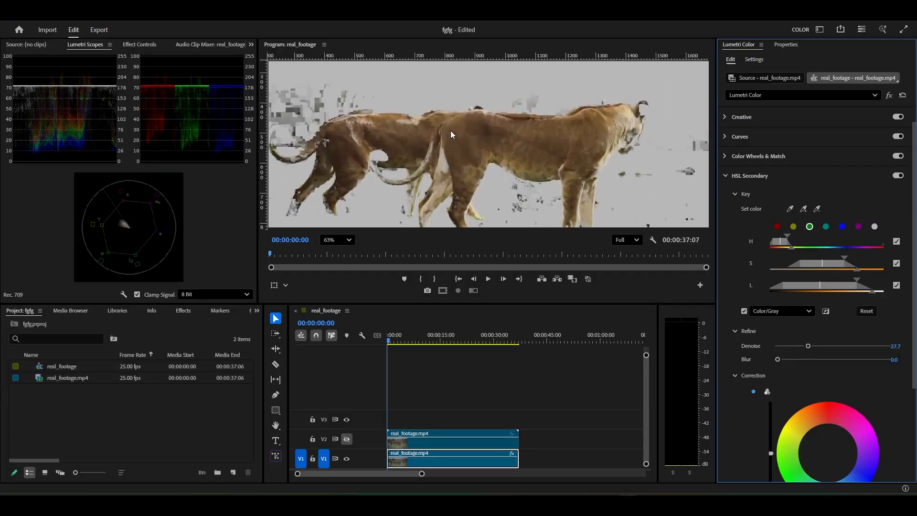
drag(796, 358, 820, 362)
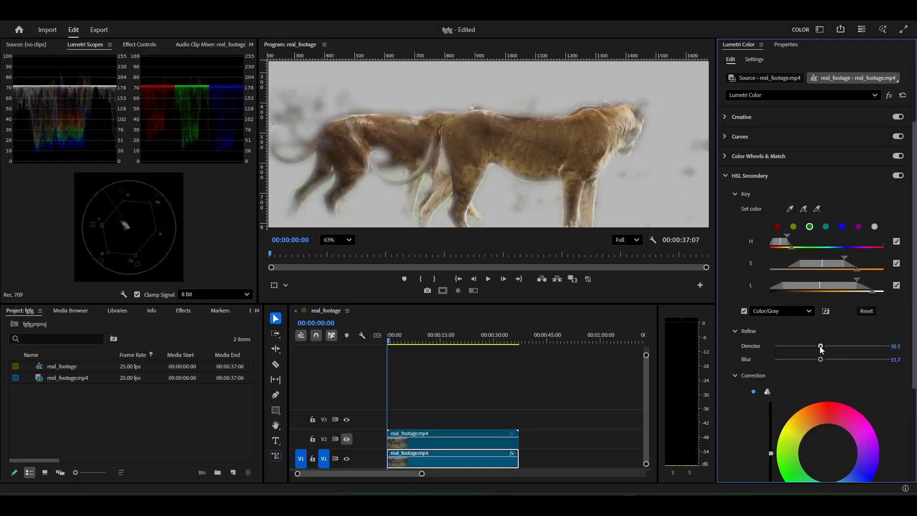
scroll(537, 142, down, 5)
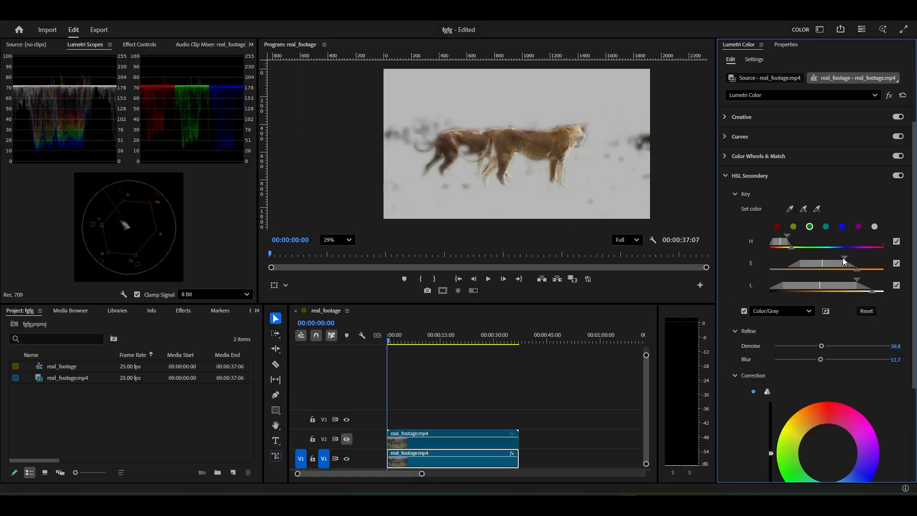
Fine-tune the key by slightly widening the saturation and hue ranges and trimming the luminance range
drag(842, 257, 829, 265)
drag(785, 236, 789, 236)
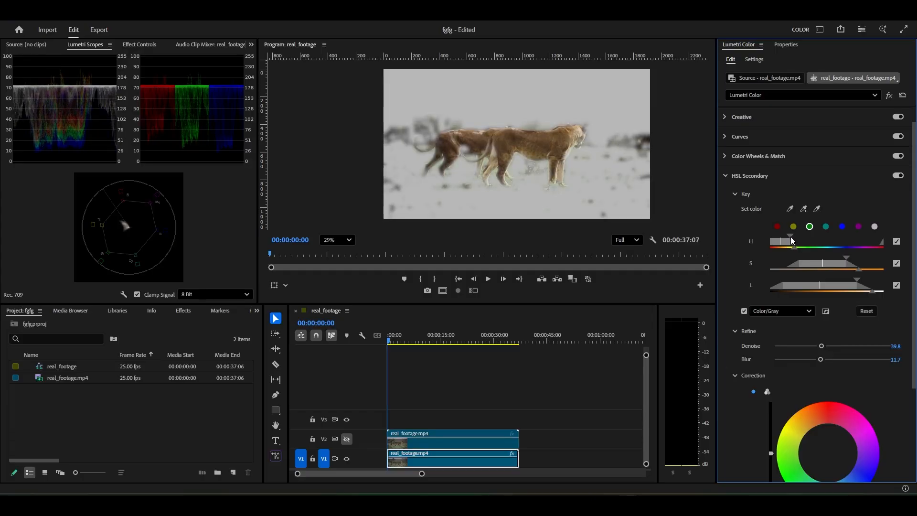
drag(841, 288, 842, 287)
Turn off the Color/Gray mask preview and tint the keyed lions strongly pink-magenta with the HSL Secondary correction wheel
click(744, 310)
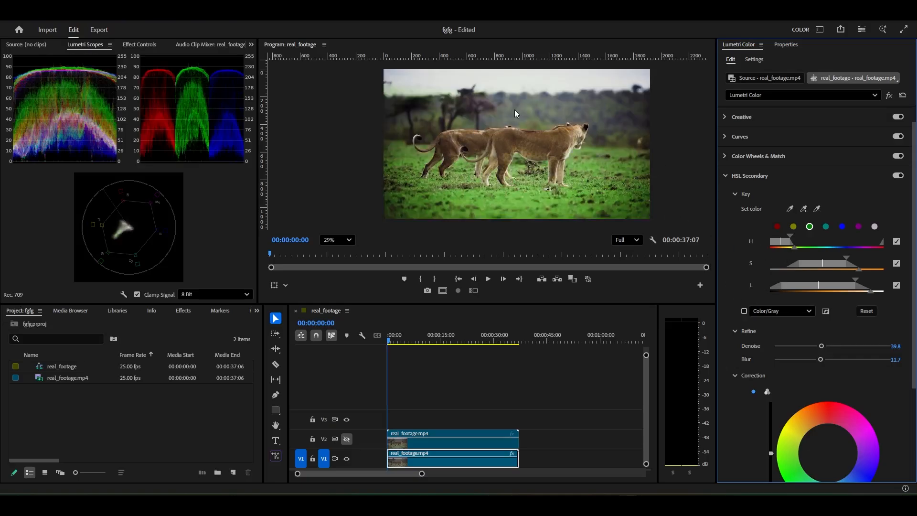
scroll(821, 379, down, 4)
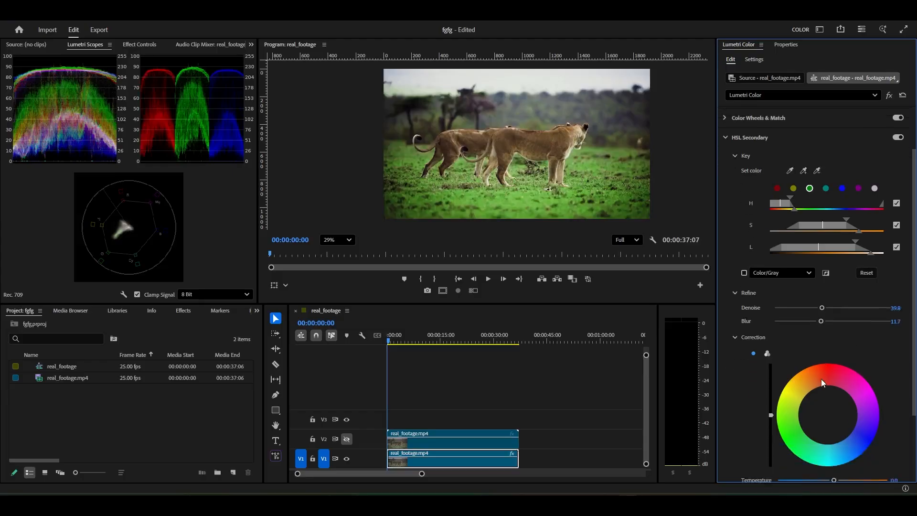
mouse_move(825, 361)
mouse_down()
mouse_move(841, 384)
mouse_move(852, 377)
mouse_move(869, 363)
mouse_move(860, 334)
mouse_up()
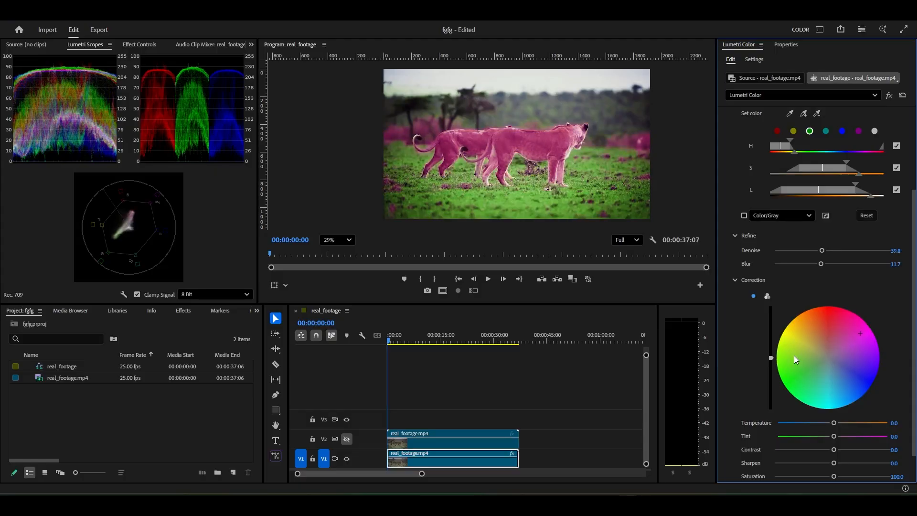
Reset the lions' pink tint, invert the HSL Secondary mask and tint the background slightly blue with the correction wheel
double_click(792, 354)
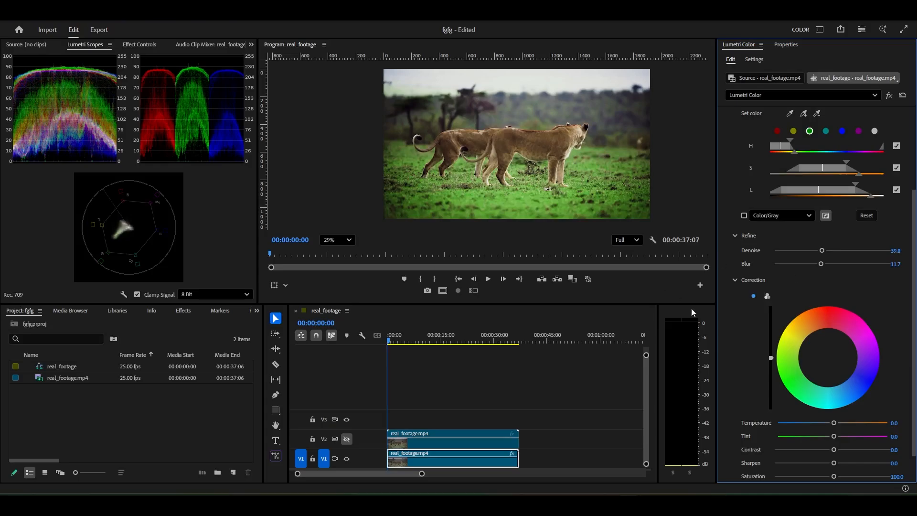
drag(829, 356, 841, 379)
double_click(831, 355)
scroll(479, 131, up, 2)
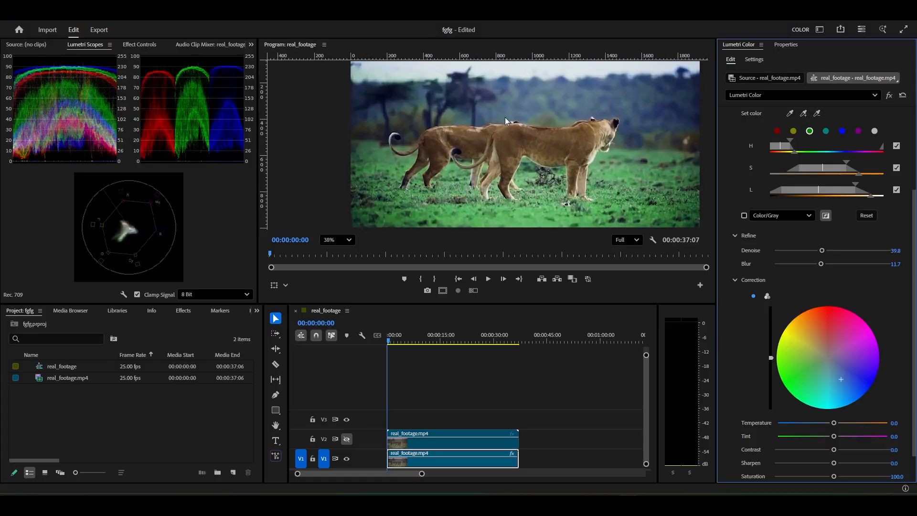
scroll(505, 117, down, 2)
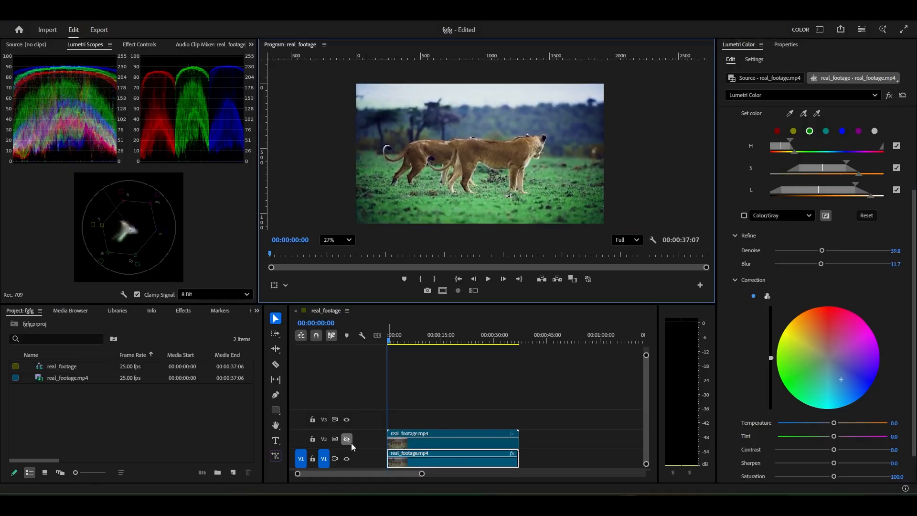
Toggle the Video 2 track's visibility on and off to compare the ungraded and graded footage
click(347, 439)
click(348, 442)
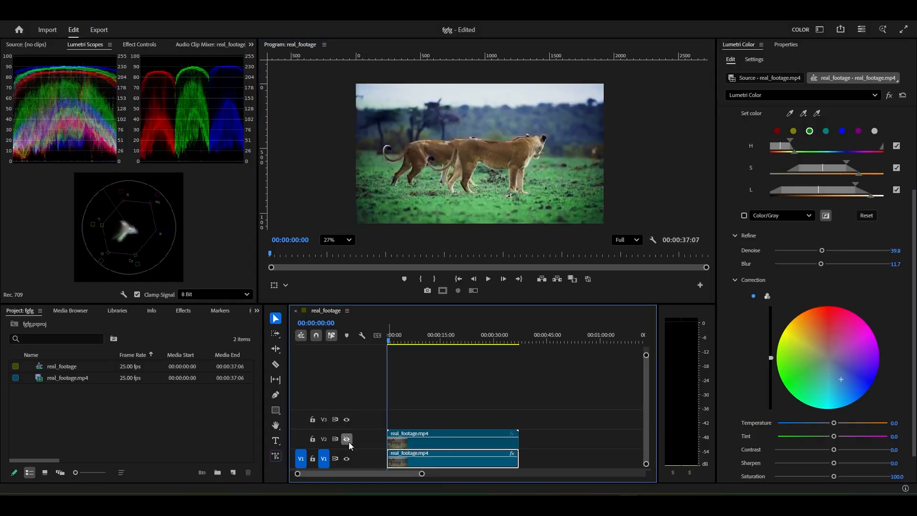
scroll(474, 141, down, 1)
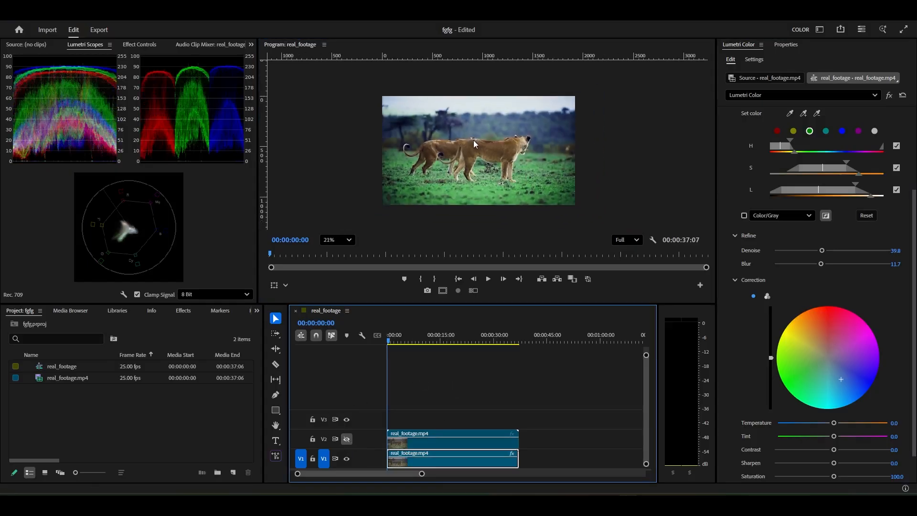
scroll(482, 156, up, 1)
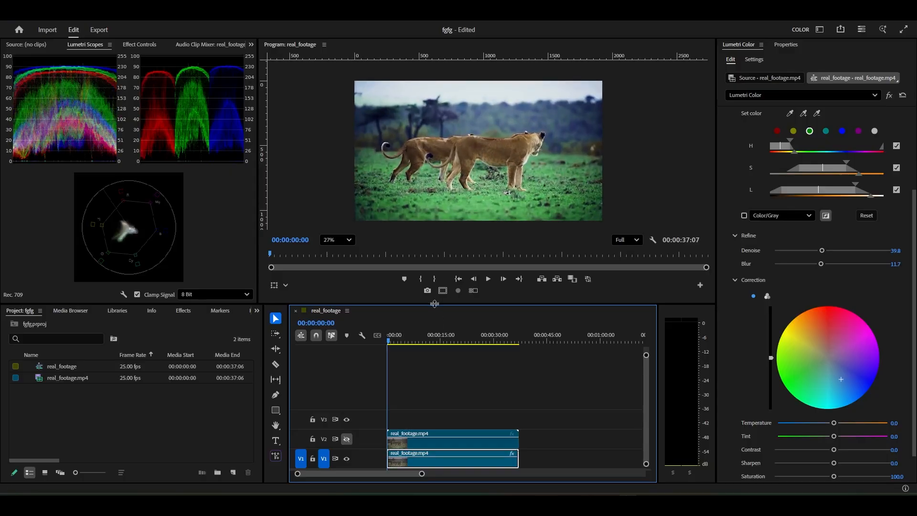
Enlarge the timeline's video tracks and make the Video 2 track visible again
drag(434, 304, 479, 302)
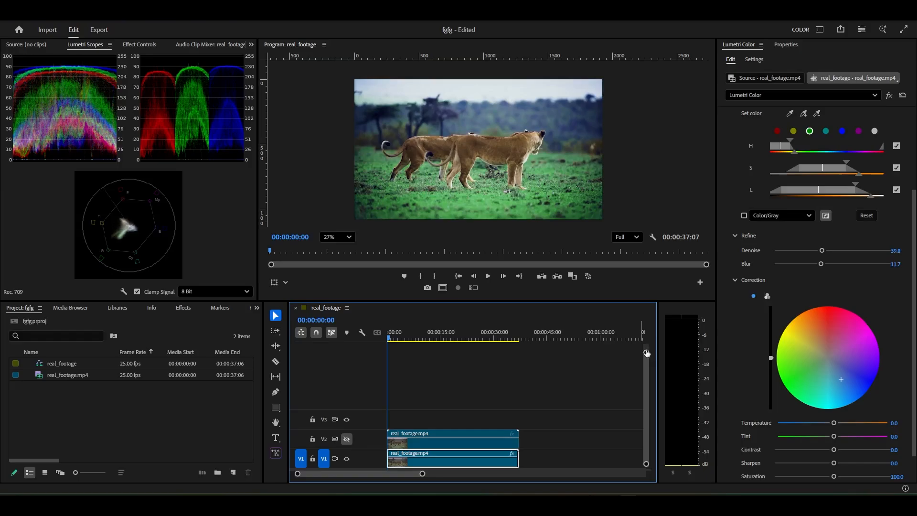
drag(646, 353, 646, 376)
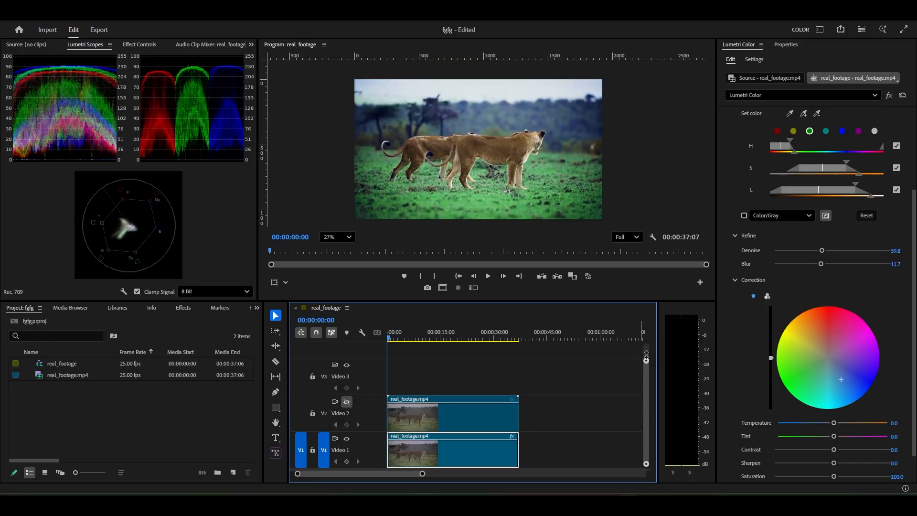
click(591, 396)
click(345, 402)
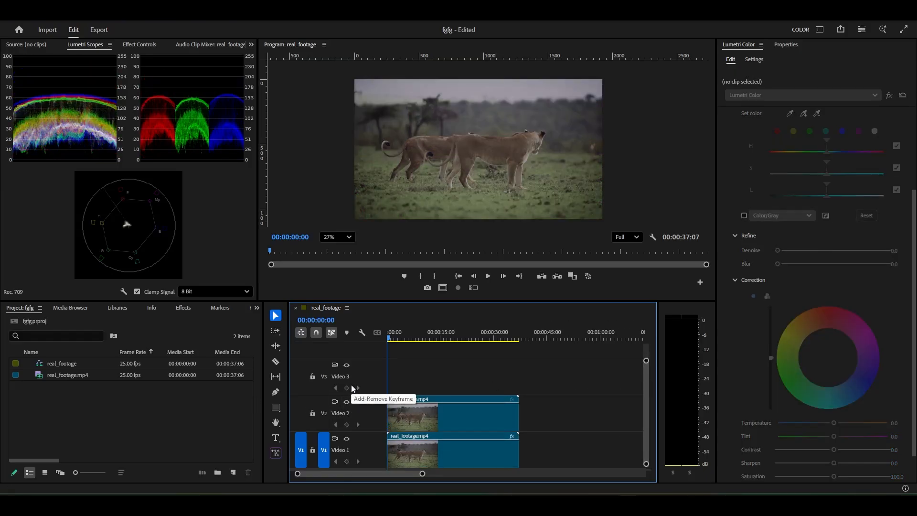
Search the effects for "crop", apply Crop to the Video 2 clip and display its effect settings
click(188, 308)
click(33, 323)
text(c)
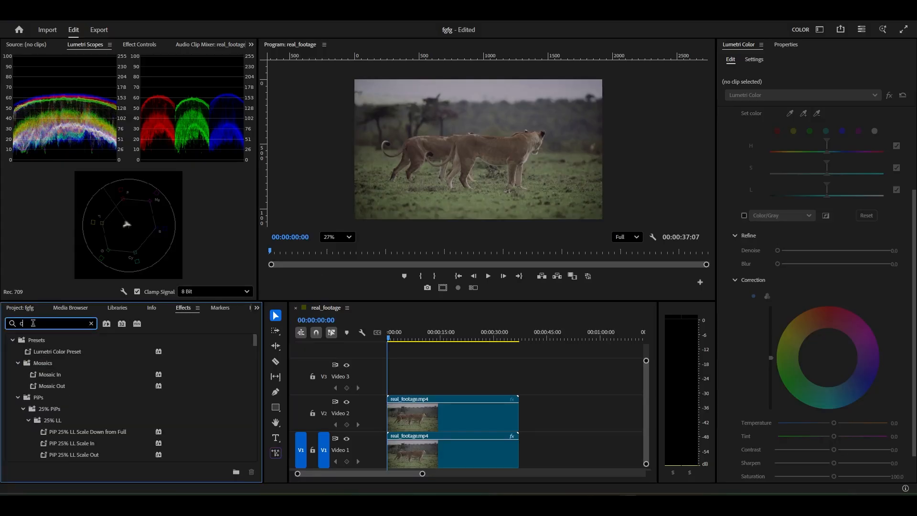
text(r)
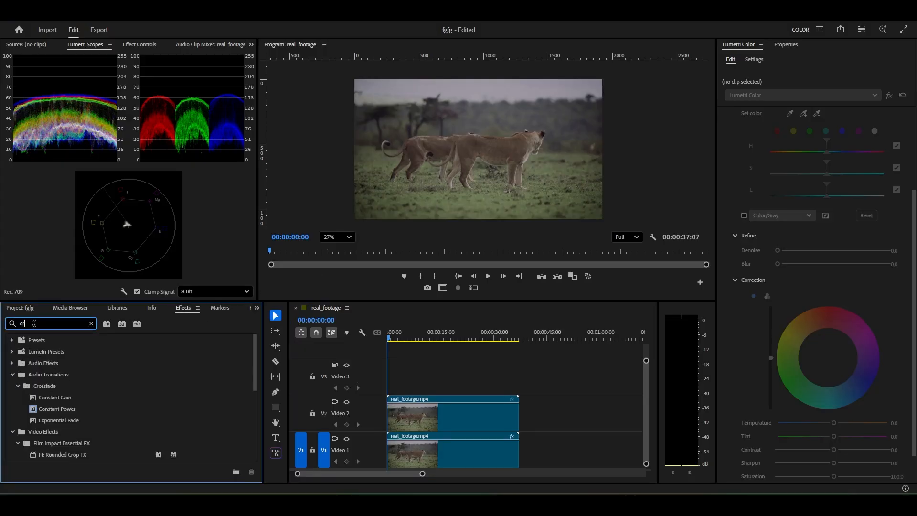
text(op)
drag(44, 431, 480, 409)
scroll(439, 149, down, 5)
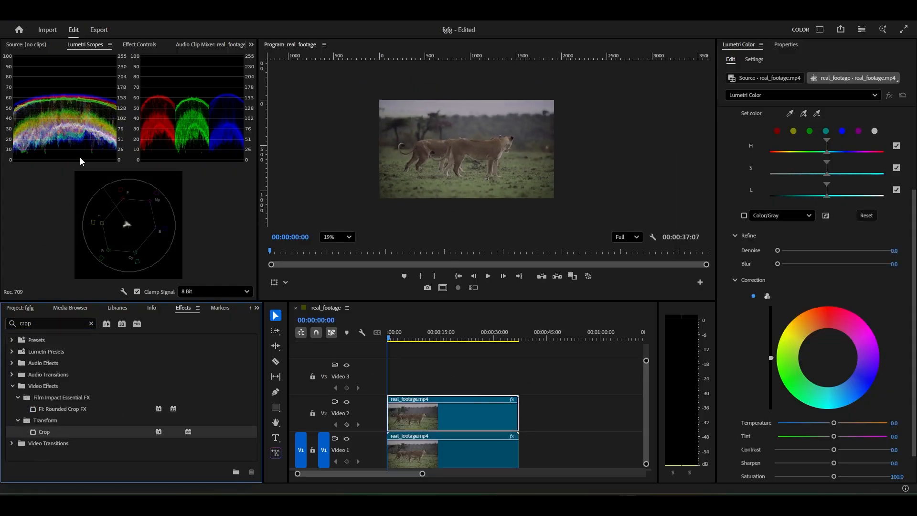
click(132, 43)
scroll(62, 202, down, 5)
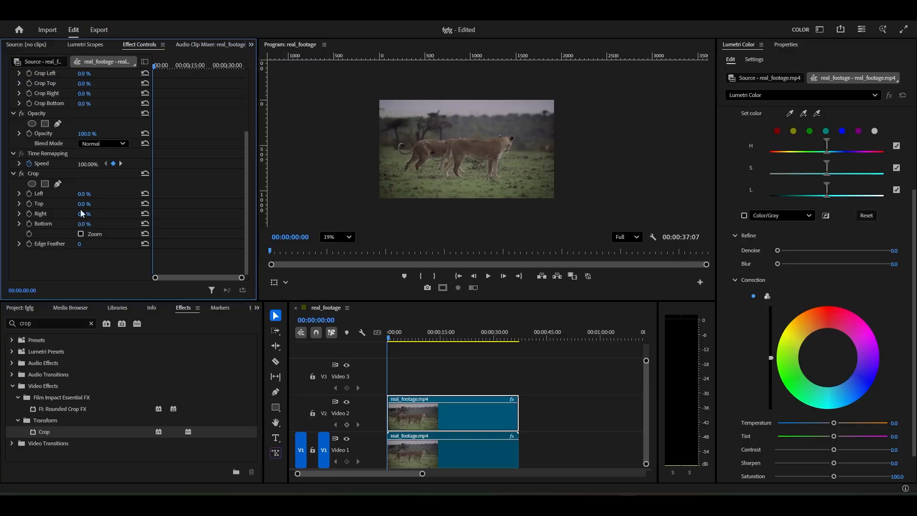
Try cropping the Video 2 clip from its top, left and right edges
click(84, 204)
mouse_move(89, 194)
mouse_down()
mouse_move(124, 193)
mouse_move(90, 194)
mouse_up()
mouse_move(89, 214)
mouse_down()
mouse_move(132, 214)
mouse_move(89, 214)
mouse_move(112, 194)
mouse_move(84, 194)
mouse_move(100, 215)
mouse_move(77, 215)
mouse_up()
Keyframe the Crop effect's Left value from 0% at 00:00:03:17 to 100% a few seconds further on
key(space)
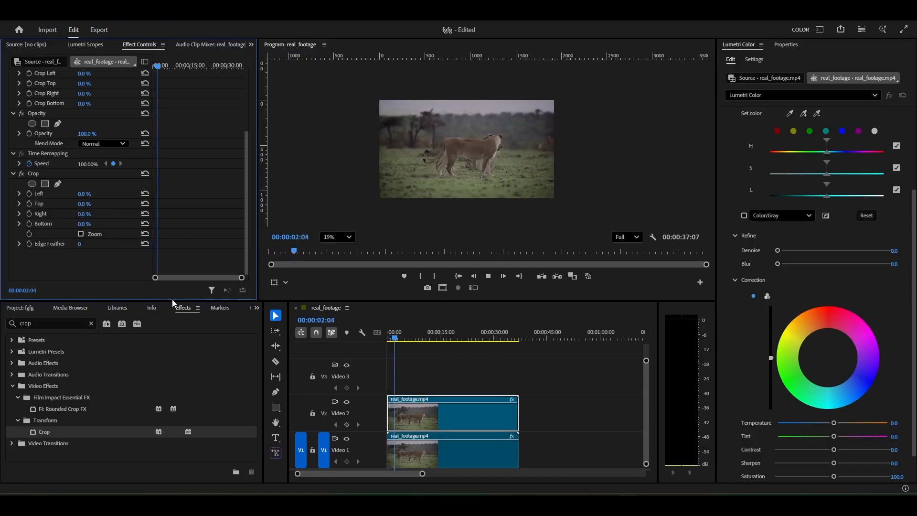
key(space)
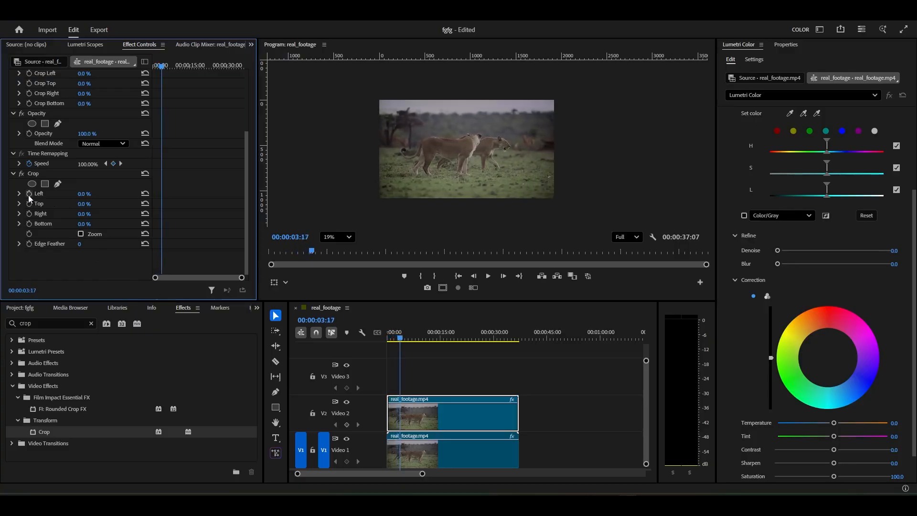
click(29, 194)
key(space)
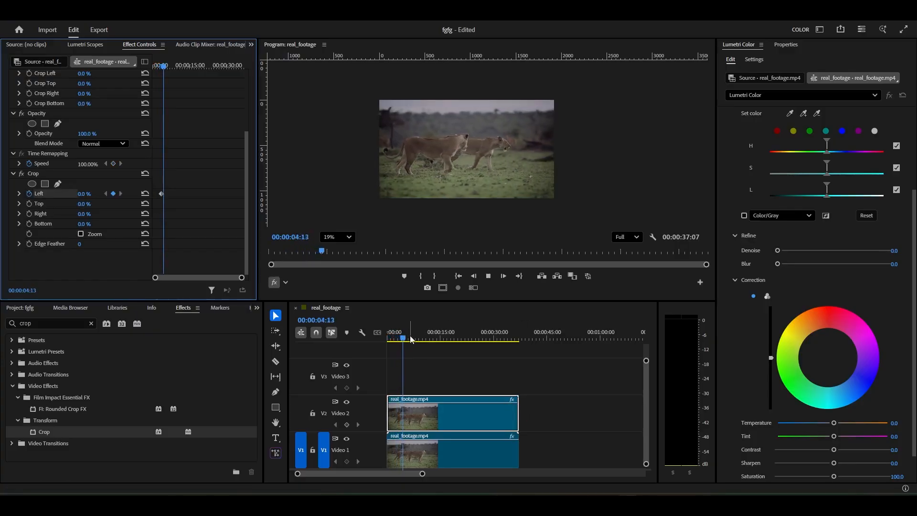
drag(85, 196, 133, 196)
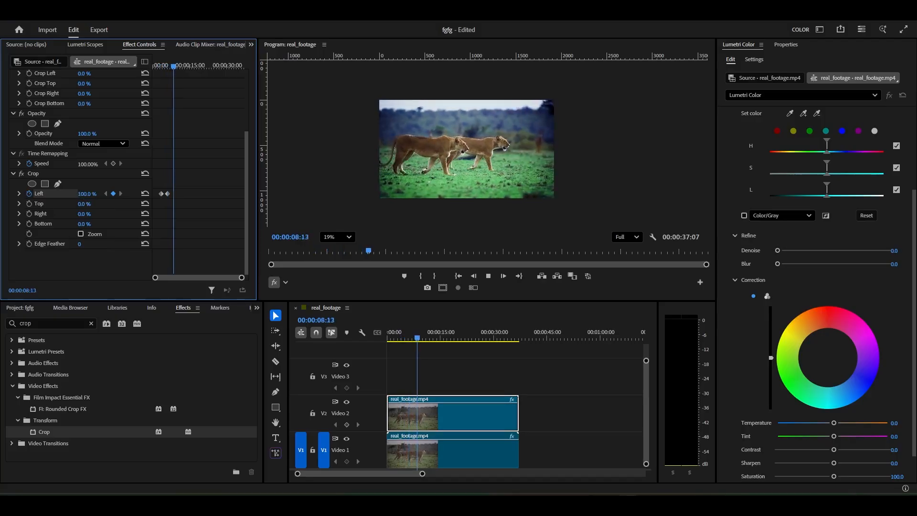
key(space)
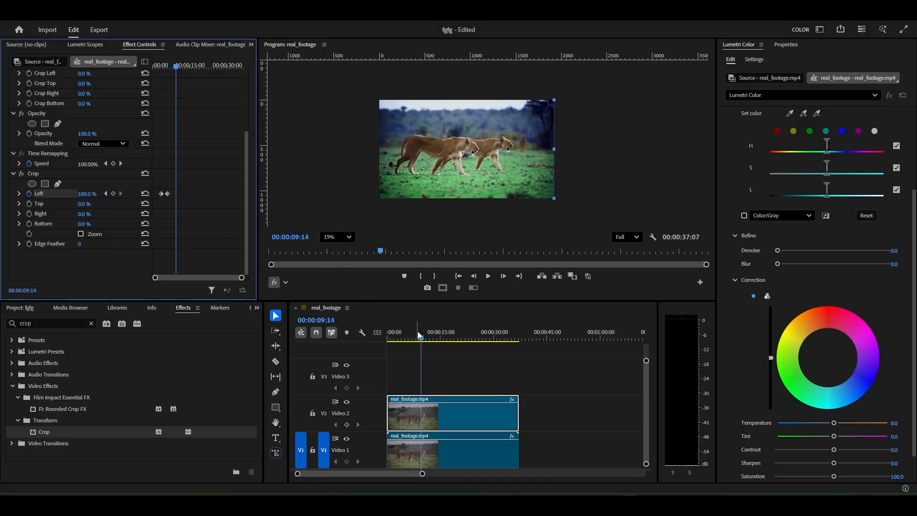
Play the before-and-after wipe from the start of the sequence in the maximized Program Monitor
drag(417, 331, 137, 375)
scroll(609, 161, up, 1)
key(grave)
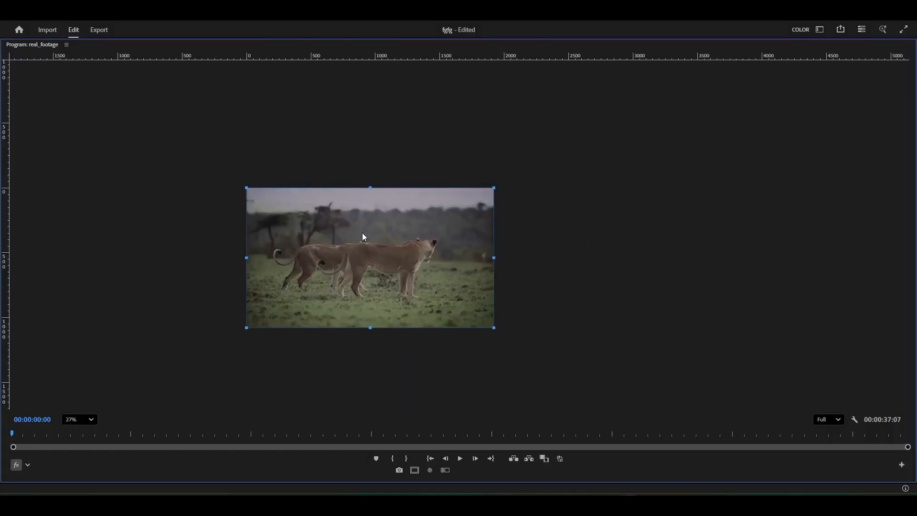
scroll(362, 238, up, 4)
scroll(510, 229, down, 1)
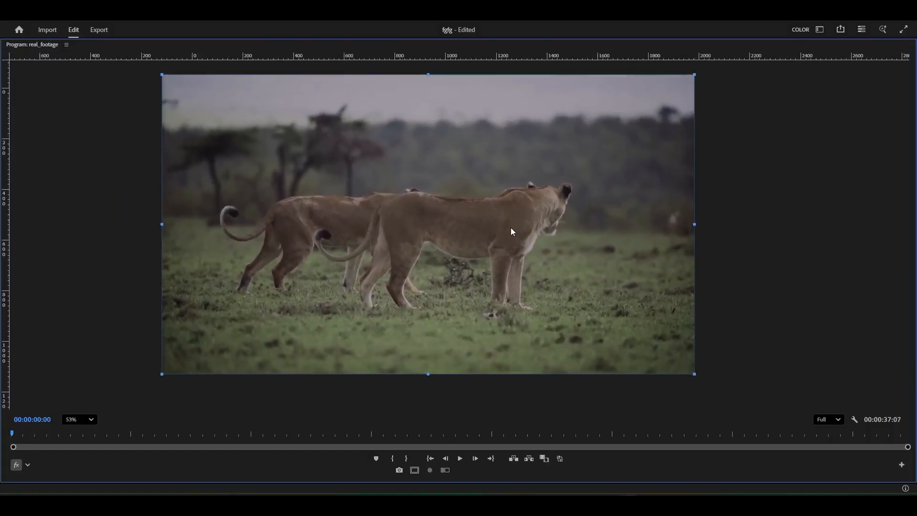
key(space)
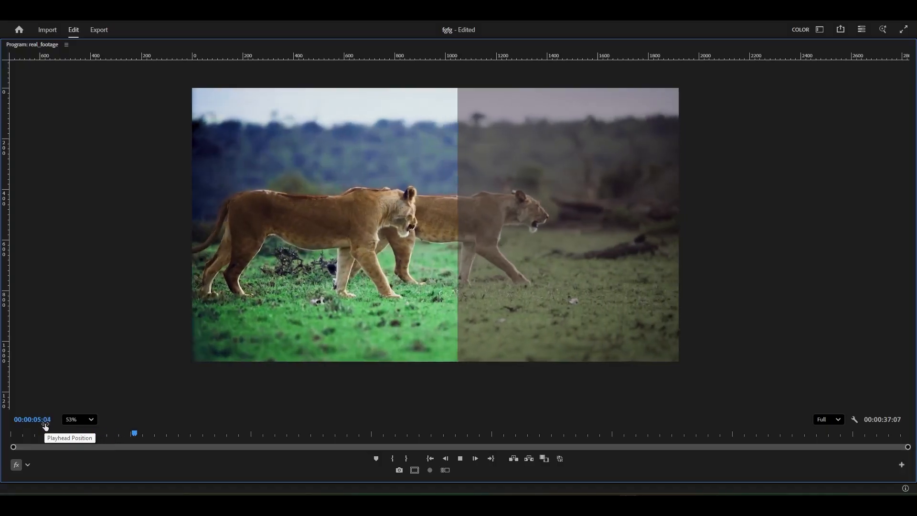
key(space)
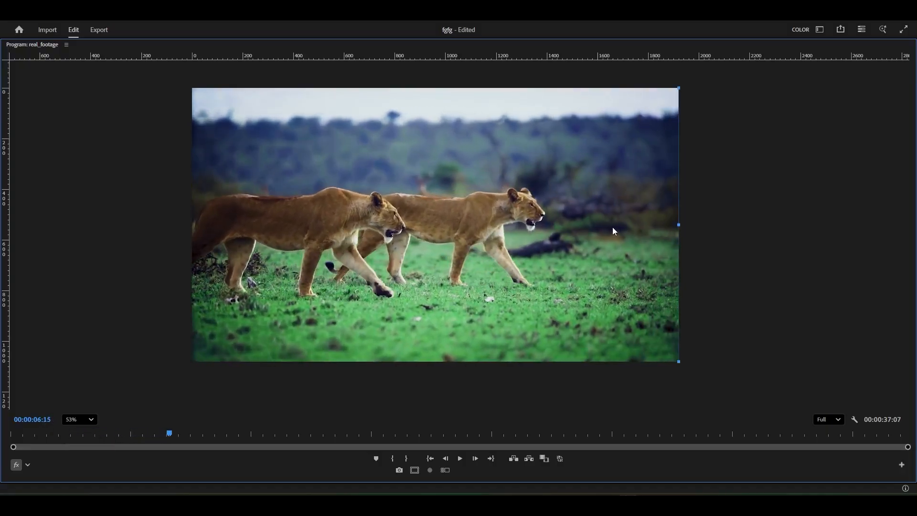
Move the Crop effect's 100% Left keyframe further along to slow the wipe, and replay the sequence maximized from the start
key(grave)
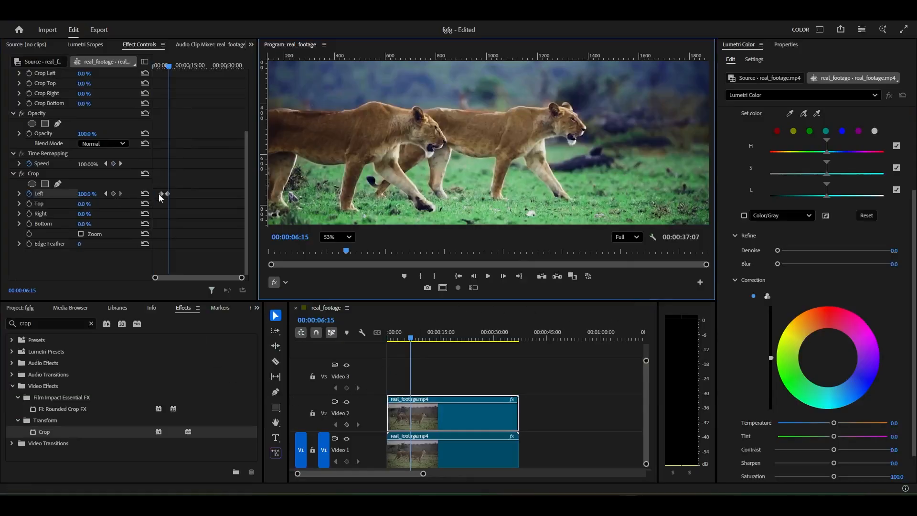
drag(168, 193, 176, 193)
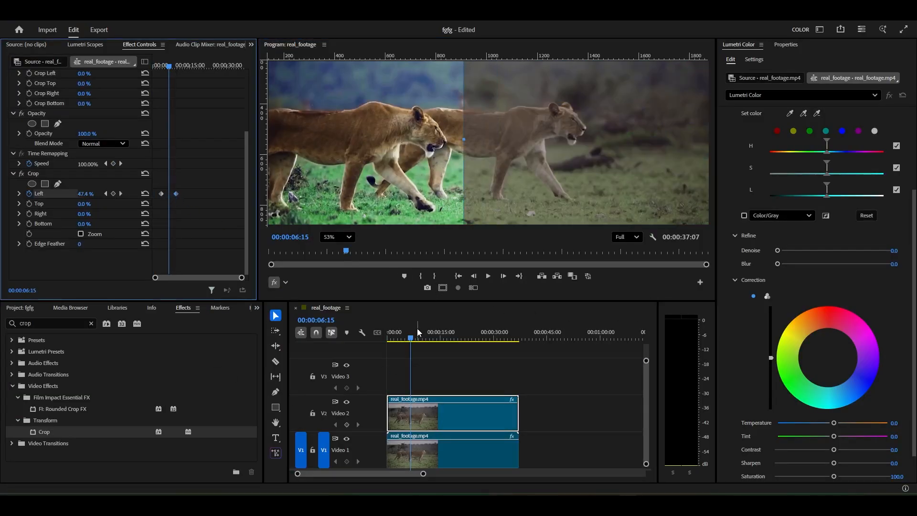
drag(417, 332, 385, 333)
scroll(516, 150, down, 3)
scroll(515, 151, up, 1)
key(grave)
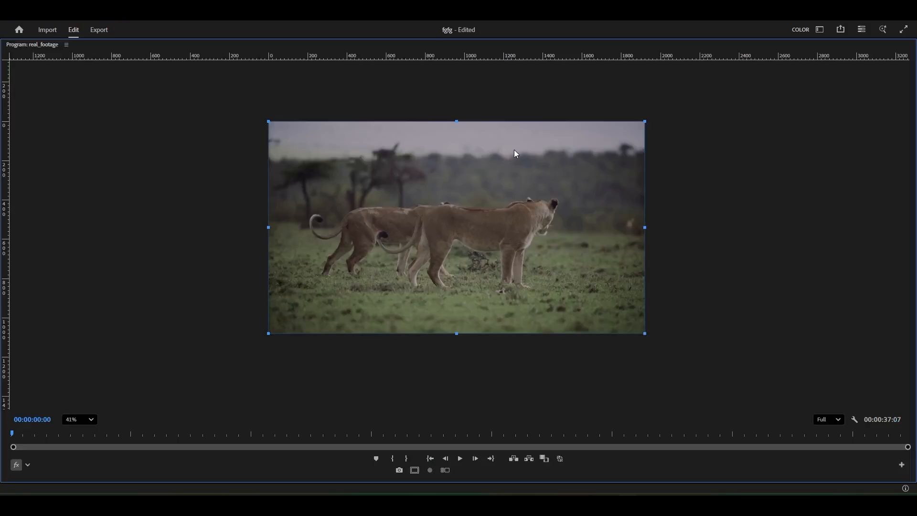
key(space)
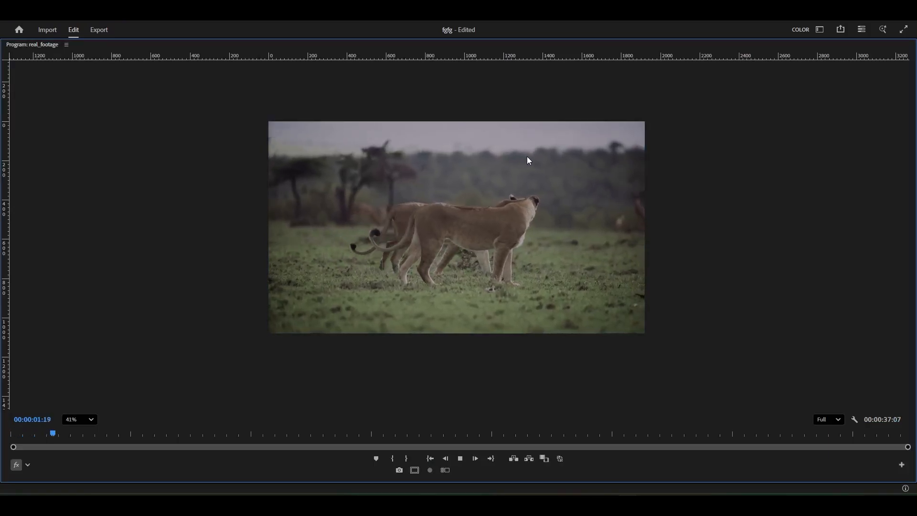